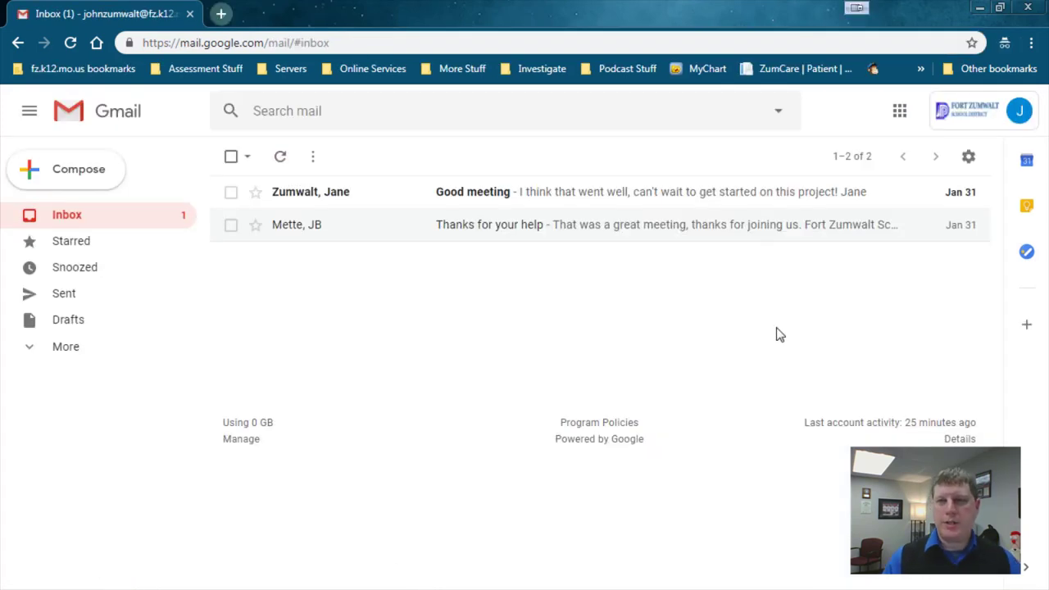
Open photos.google.com in a new browser tab and go to the albums page
{"action": "left_click", "coordinate": [224, 18]}
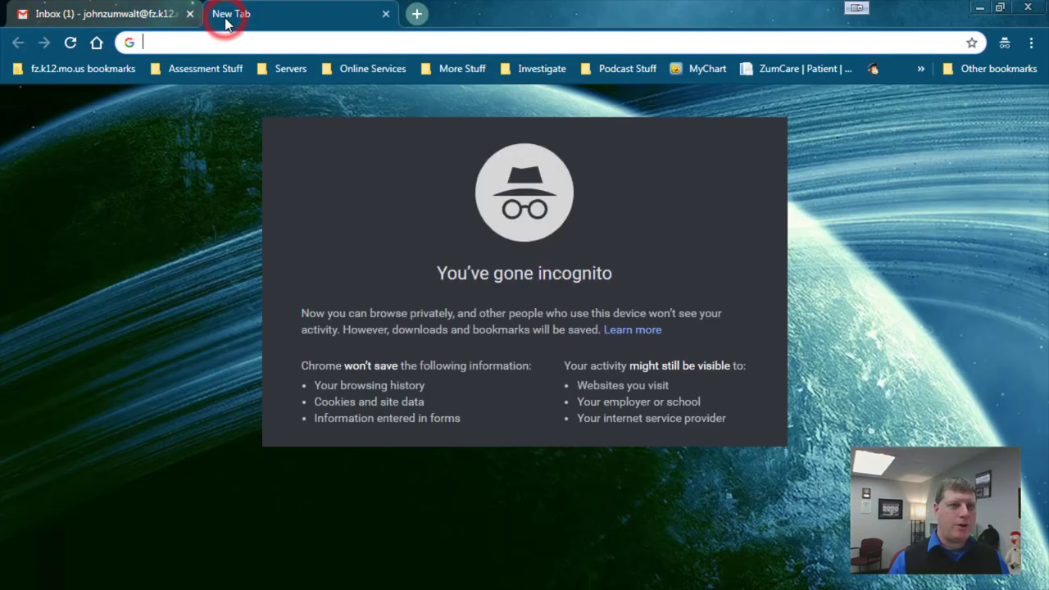
{"action": "type", "text": "photos"}
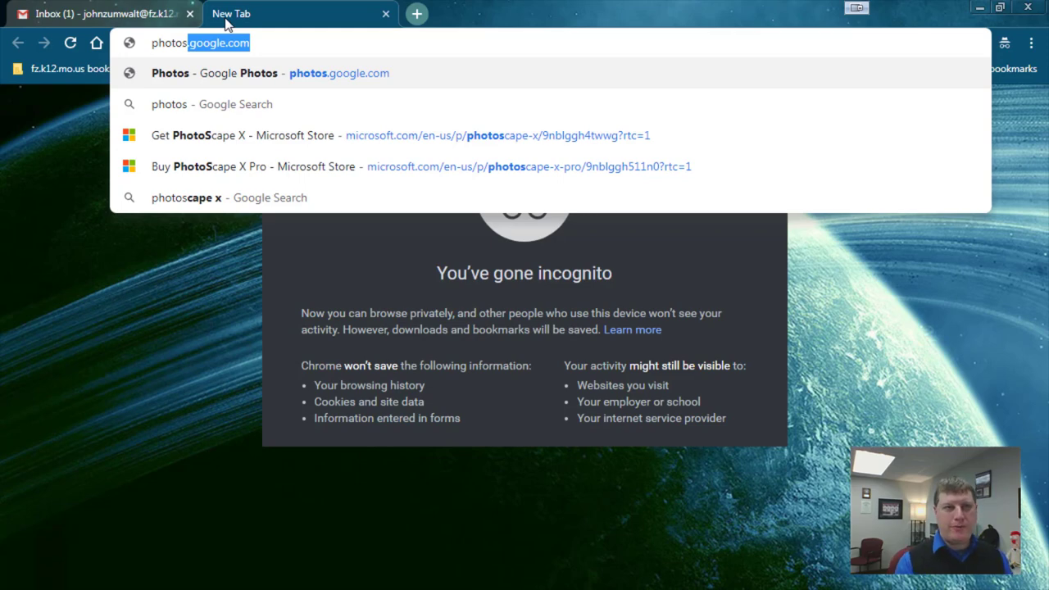
{"action": "key", "text": "Return"}
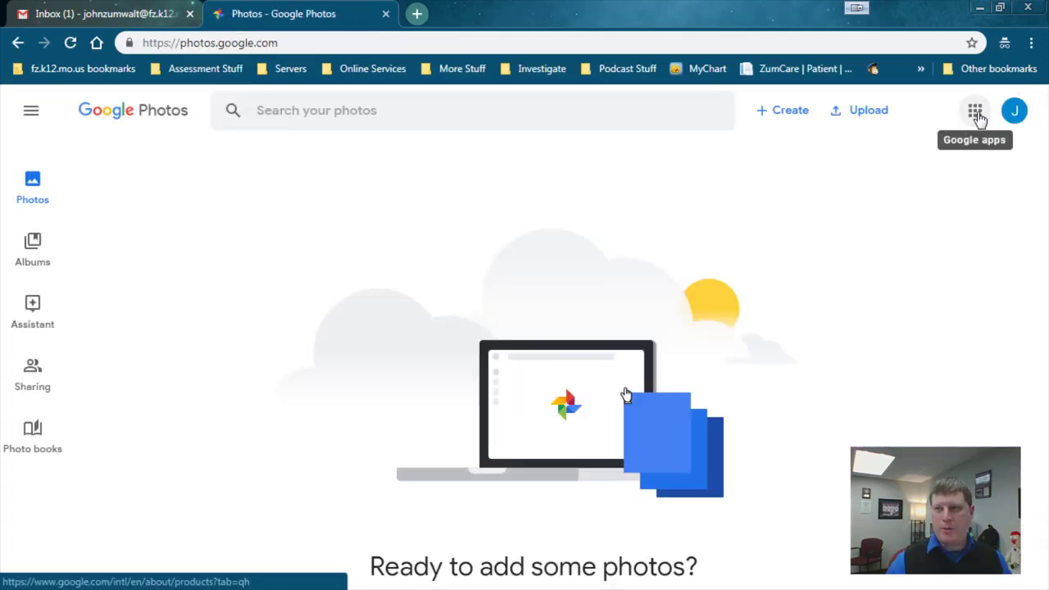
{"action": "left_click", "coordinate": [975, 113]}
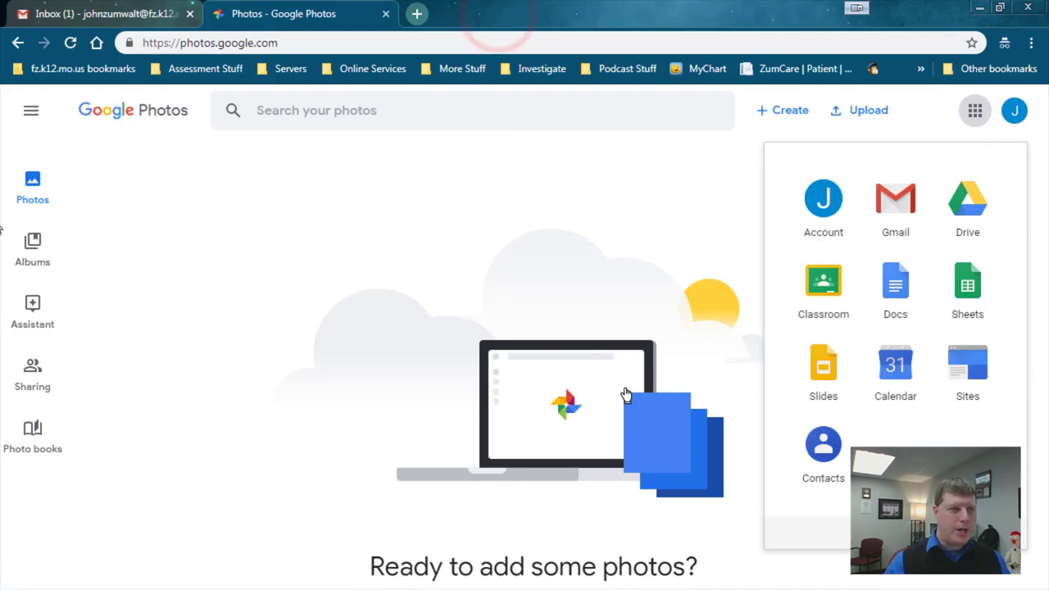
{"action": "left_click", "coordinate": [34, 261]}
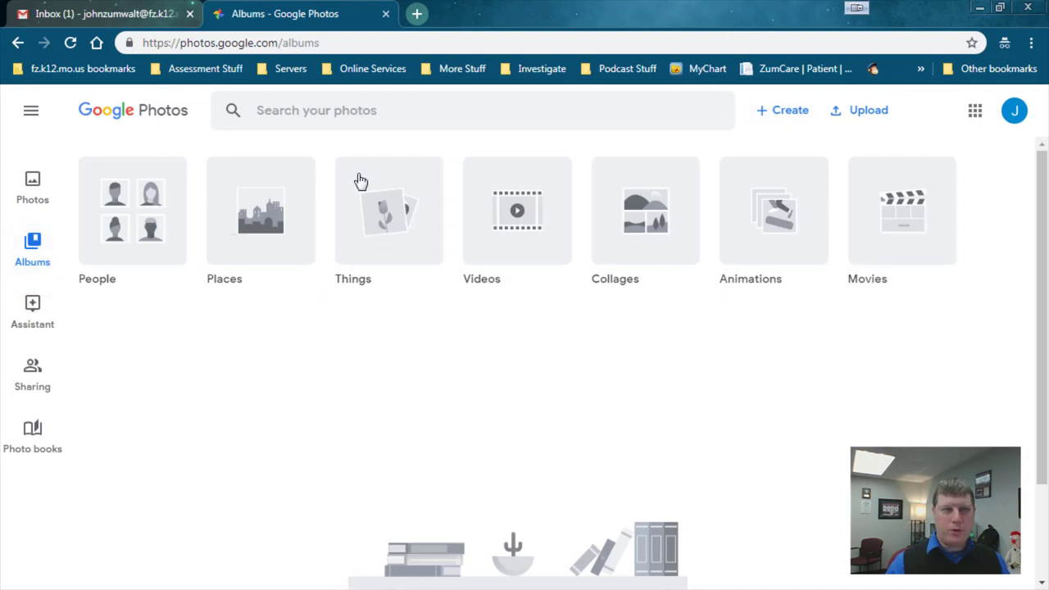
Create a new shared album titled "GMail Signature 2019"
{"action": "left_click", "coordinate": [778, 116]}
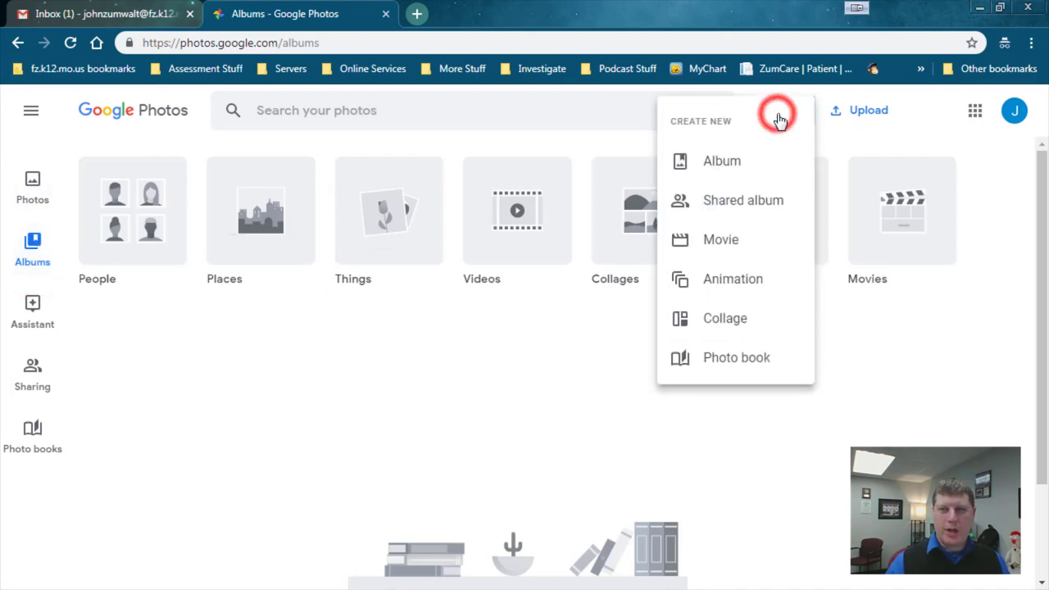
{"action": "left_click", "coordinate": [738, 210]}
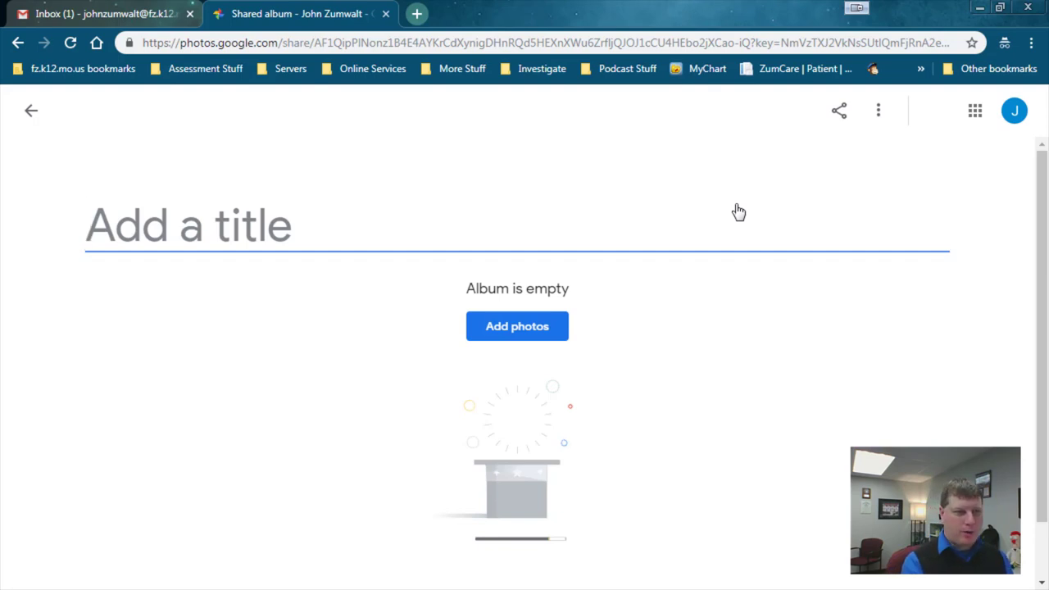
{"action": "type", "text": "GMail Siga"}
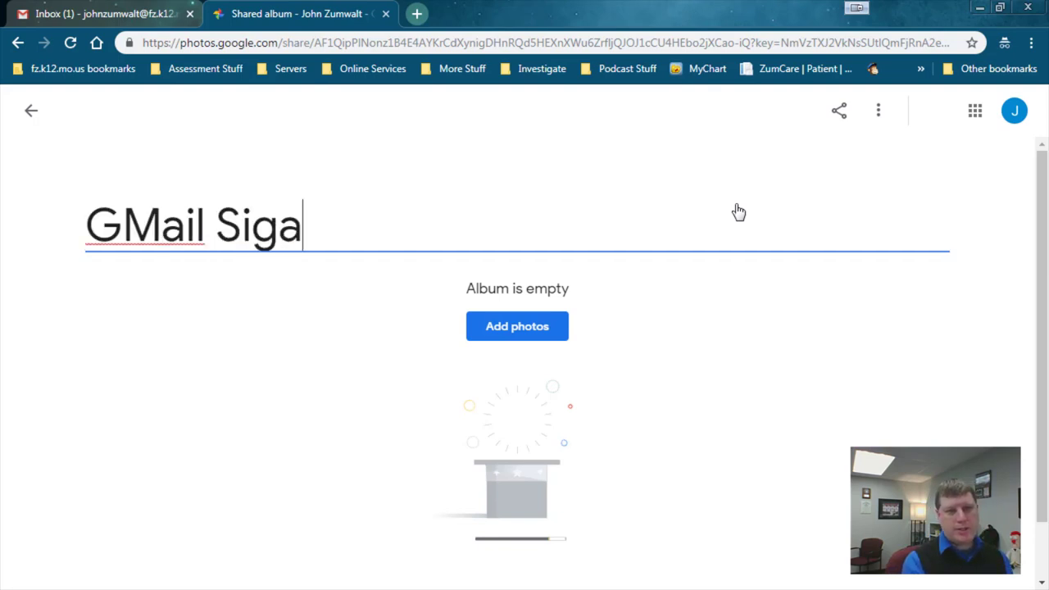
{"action": "key", "text": "BackSpace"}
{"action": "type", "text": "nature 2019"}
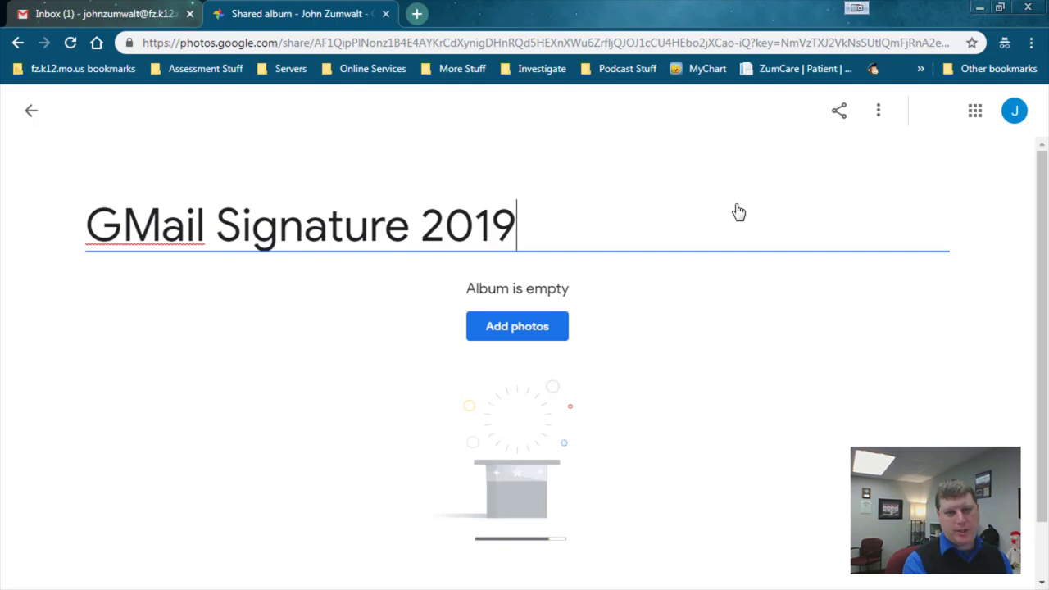
{"action": "key", "text": "Return"}
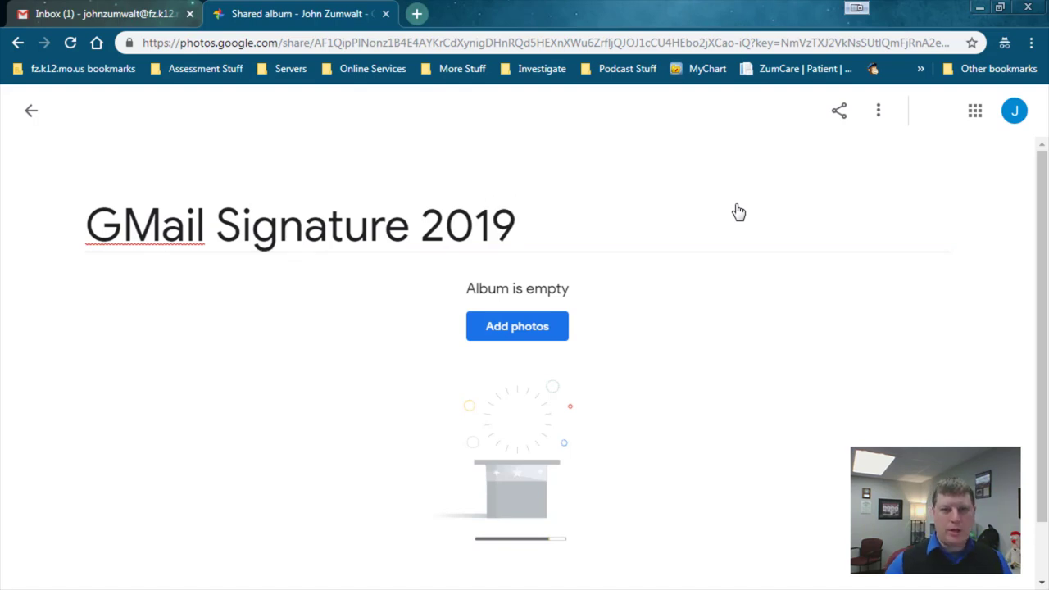
Upload the cartoon portrait PNG from the computer's Desktop folder to the empty album and dismiss the upload notices
{"action": "left_click", "coordinate": [516, 326]}
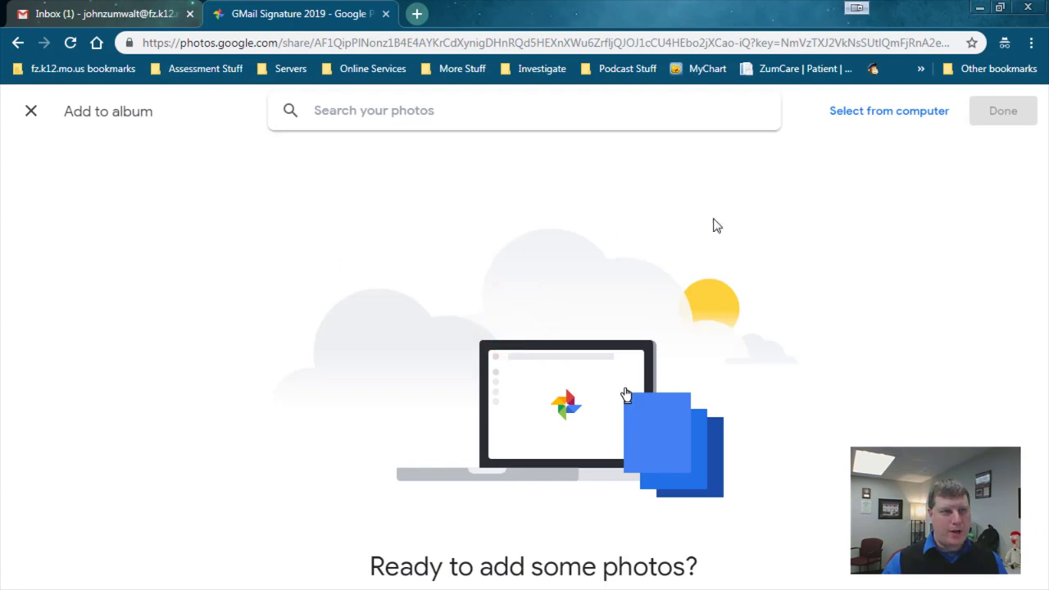
{"action": "left_click", "coordinate": [880, 113]}
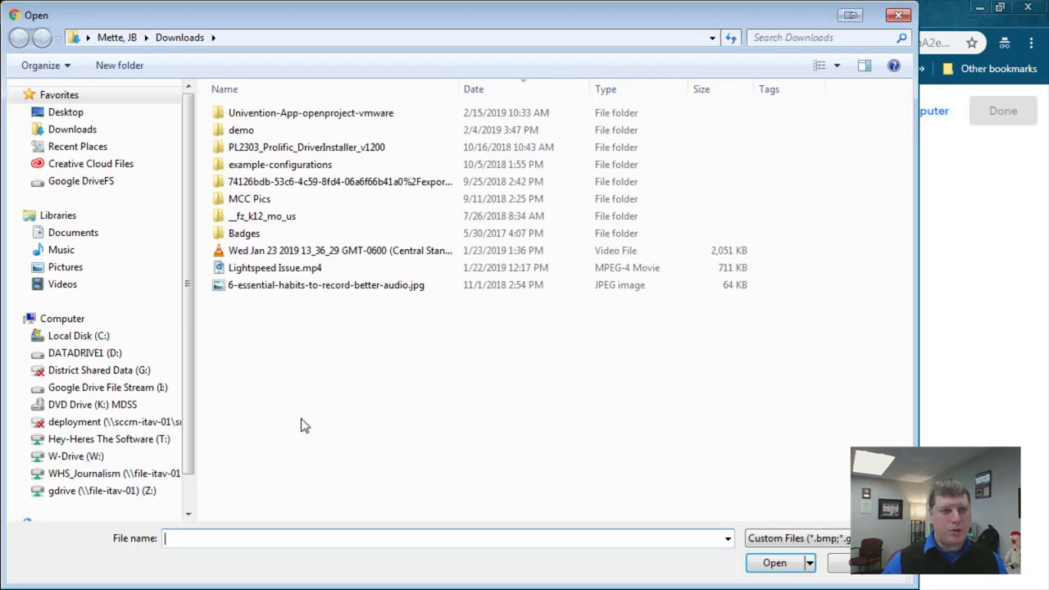
{"action": "left_click", "coordinate": [63, 112]}
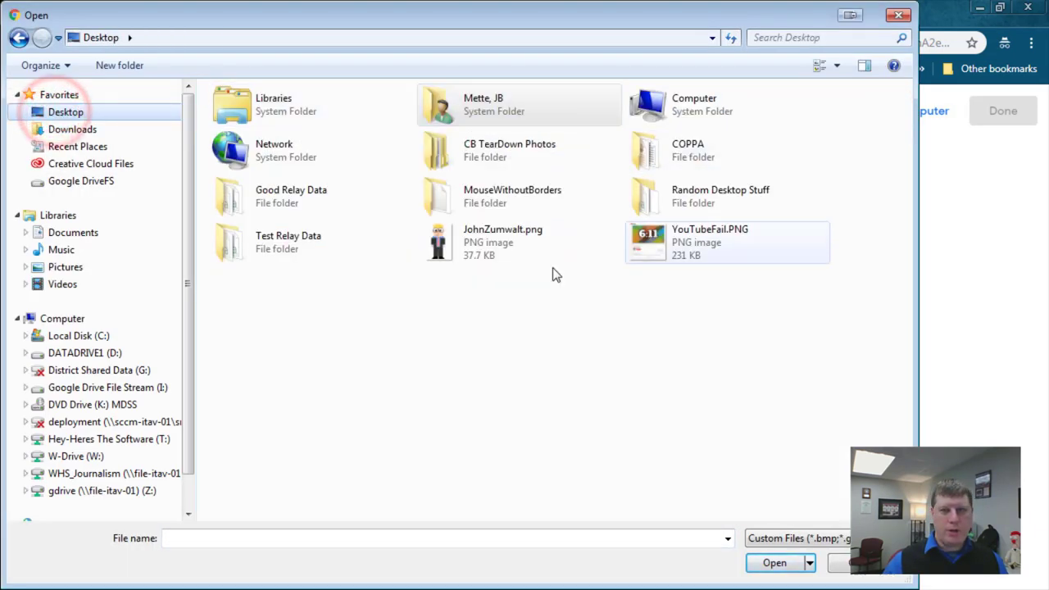
{"action": "double_click", "coordinate": [533, 250]}
{"action": "left_click", "coordinate": [618, 449]}
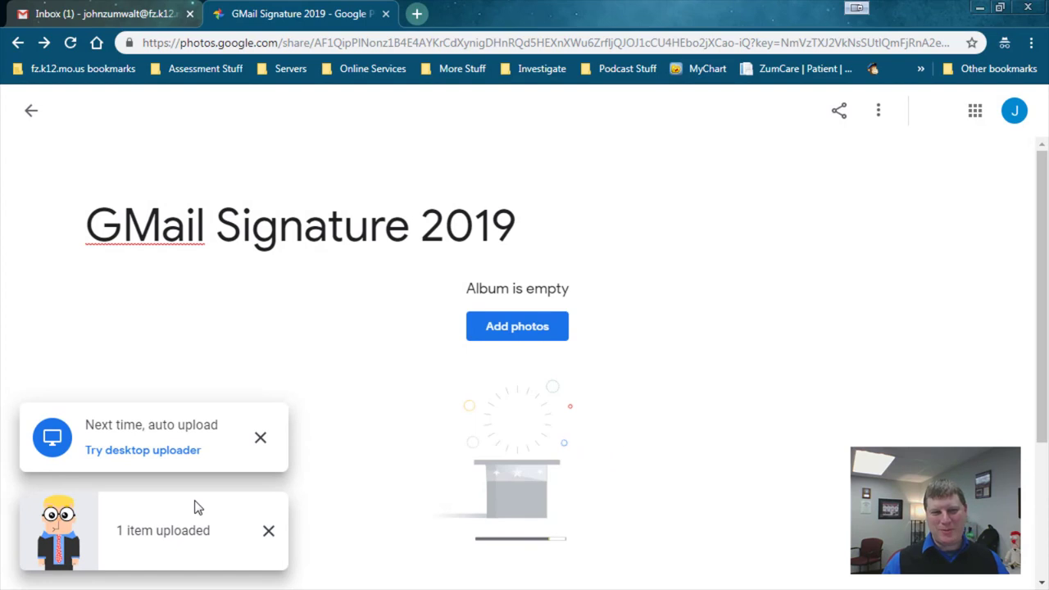
{"action": "left_click", "coordinate": [269, 531]}
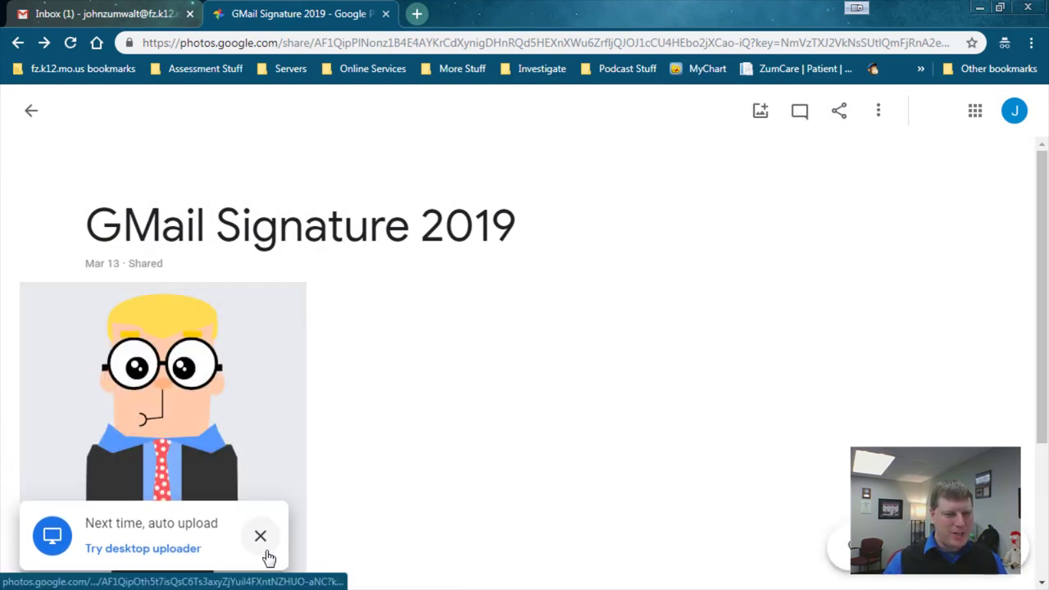
{"action": "left_click", "coordinate": [261, 535]}
{"action": "right_click", "coordinate": [188, 368]}
{"action": "key", "text": "Escape"}
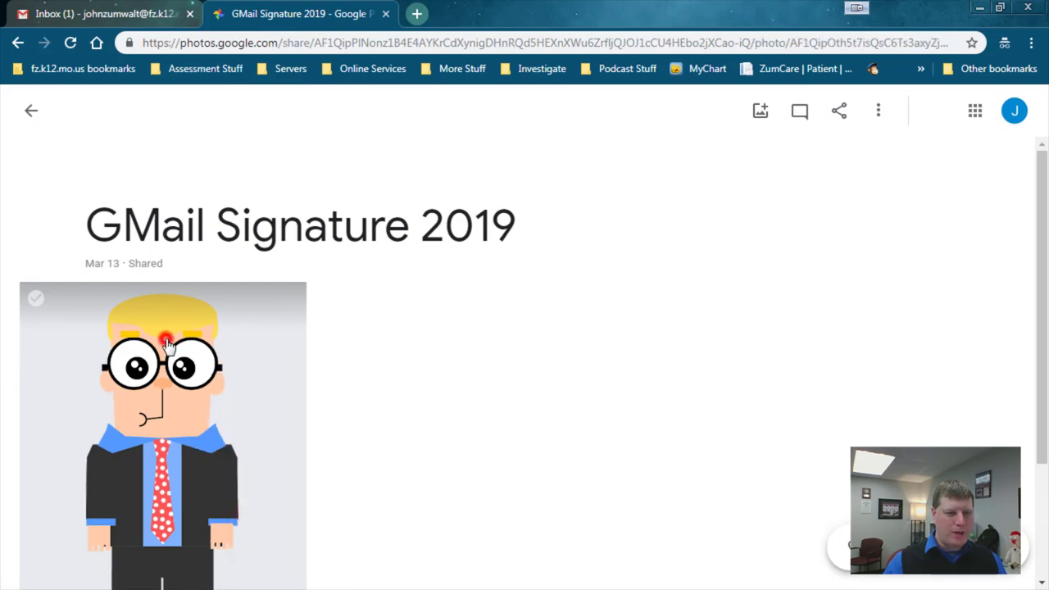
Crop the uploaded cartoon portrait to the head and shoulders, trimming the lower body and both sides, and save the edit
{"action": "left_click", "coordinate": [166, 344]}
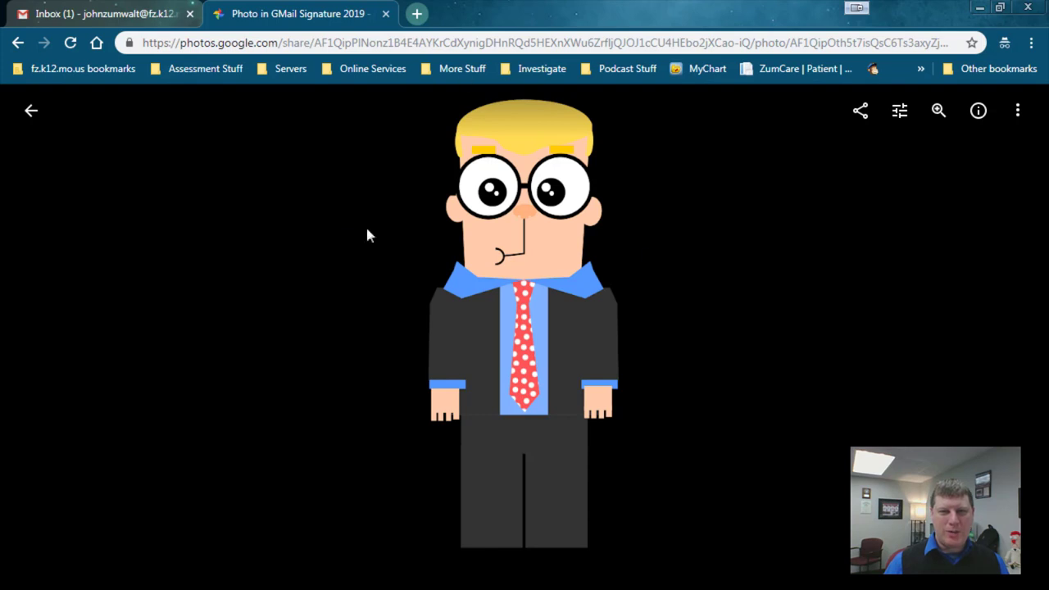
{"action": "left_click", "coordinate": [901, 112]}
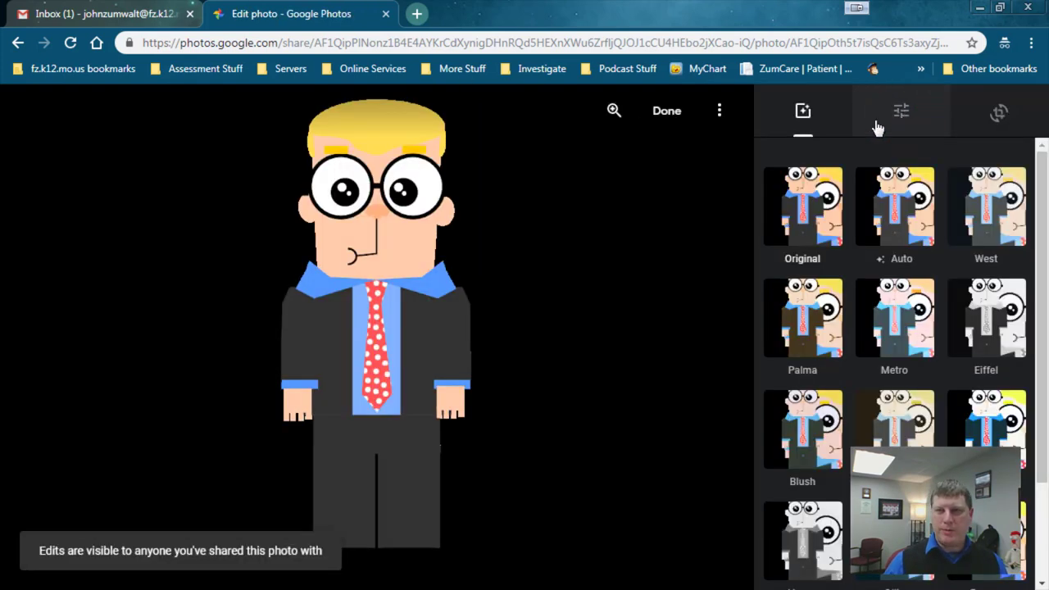
{"action": "left_click", "coordinate": [999, 113]}
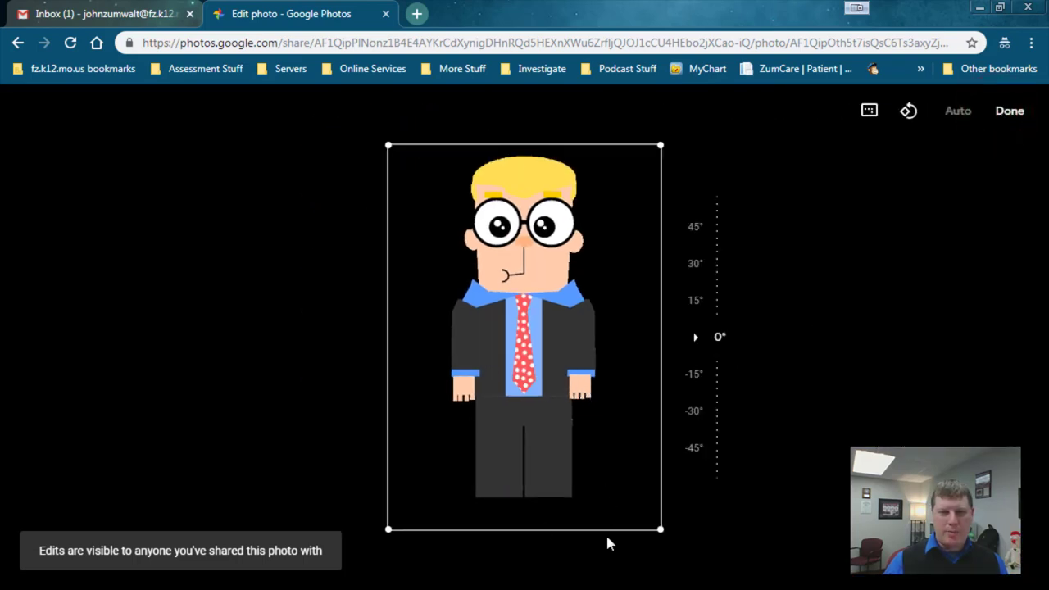
{"action": "left_click_drag", "start_coordinate": [542, 531], "coordinate": [535, 321]}
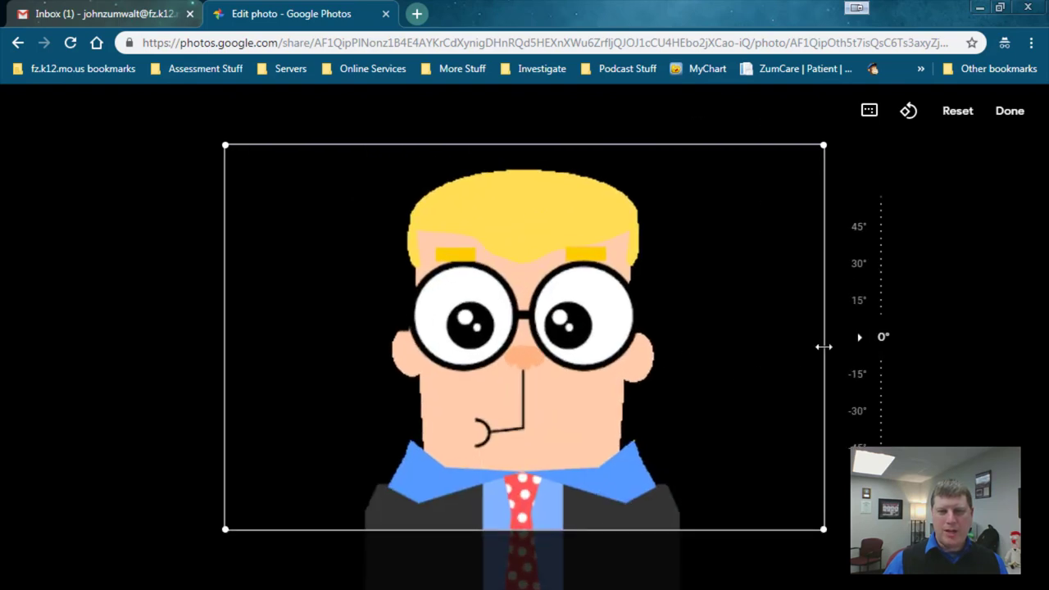
{"action": "left_click_drag", "start_coordinate": [824, 344], "coordinate": [685, 337]}
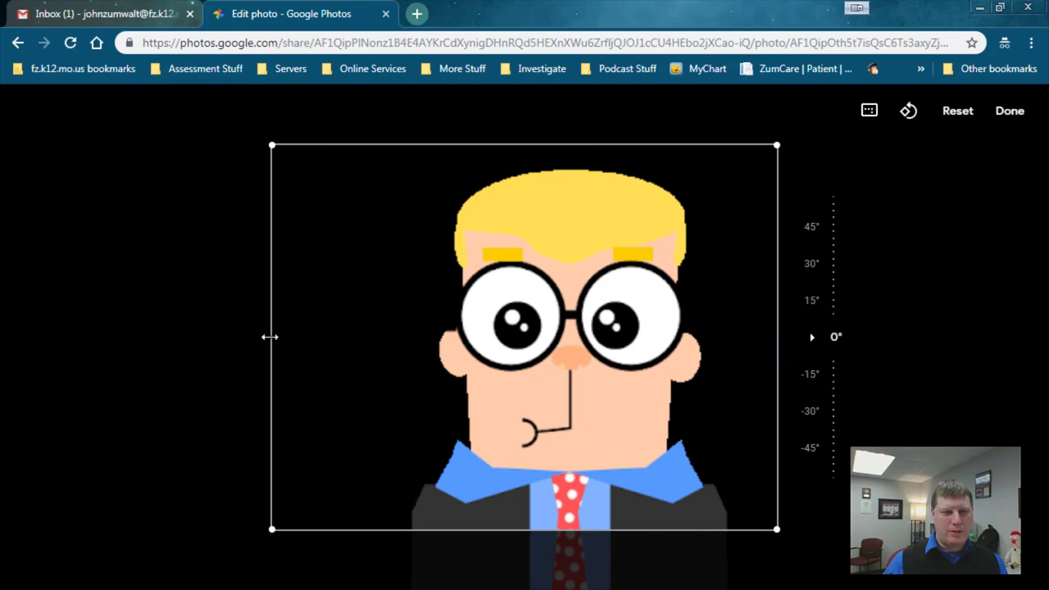
{"action": "left_click_drag", "start_coordinate": [270, 337], "coordinate": [366, 335]}
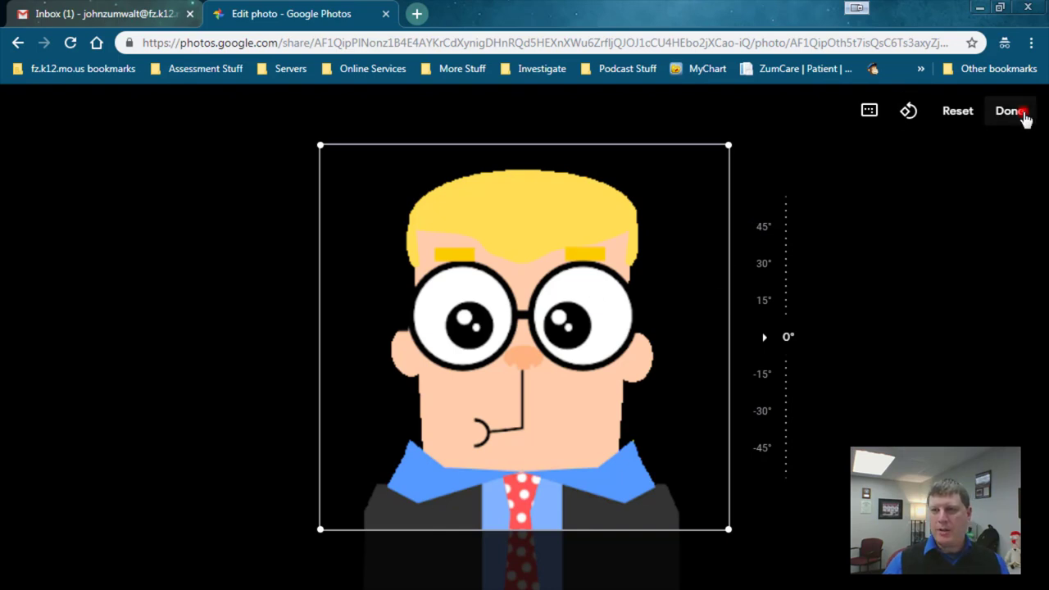
{"action": "left_click", "coordinate": [1010, 111]}
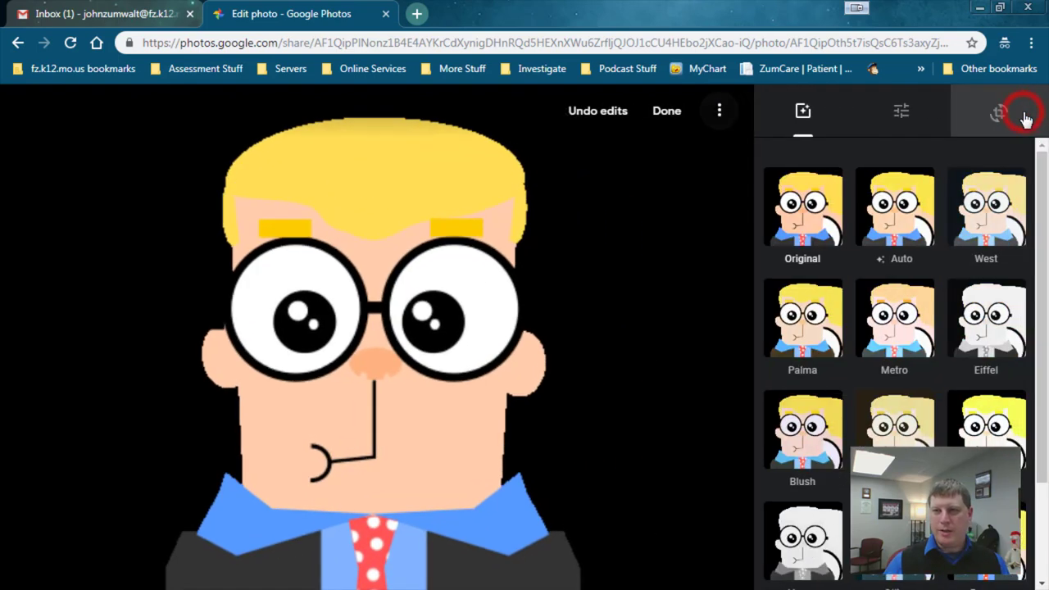
{"action": "left_click", "coordinate": [666, 113]}
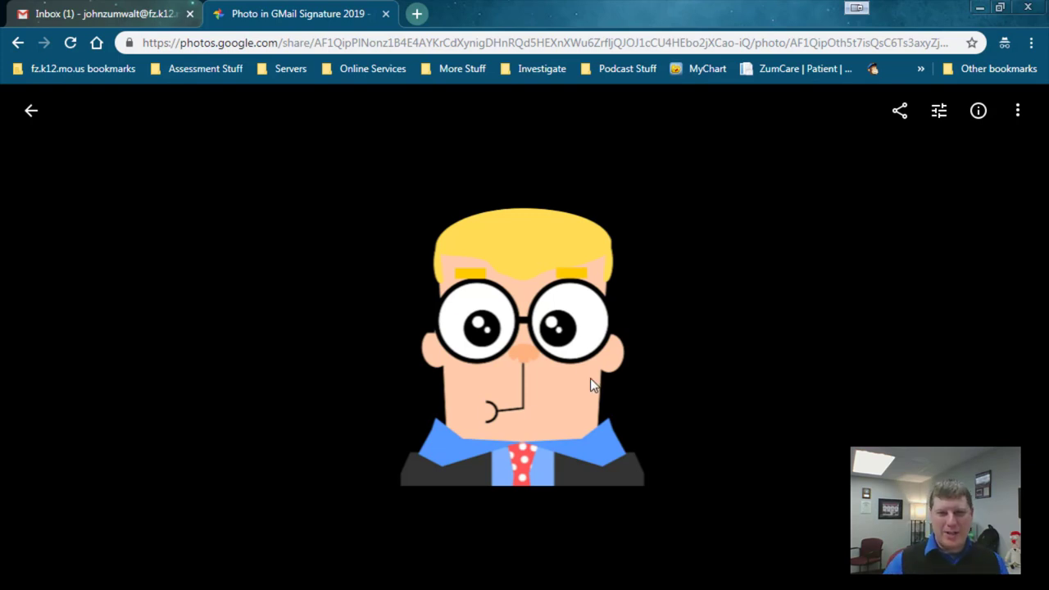
Open docs.google.com in a new browser tab, dismiss the welcome message and create a blank document
{"action": "left_click", "coordinate": [418, 15]}
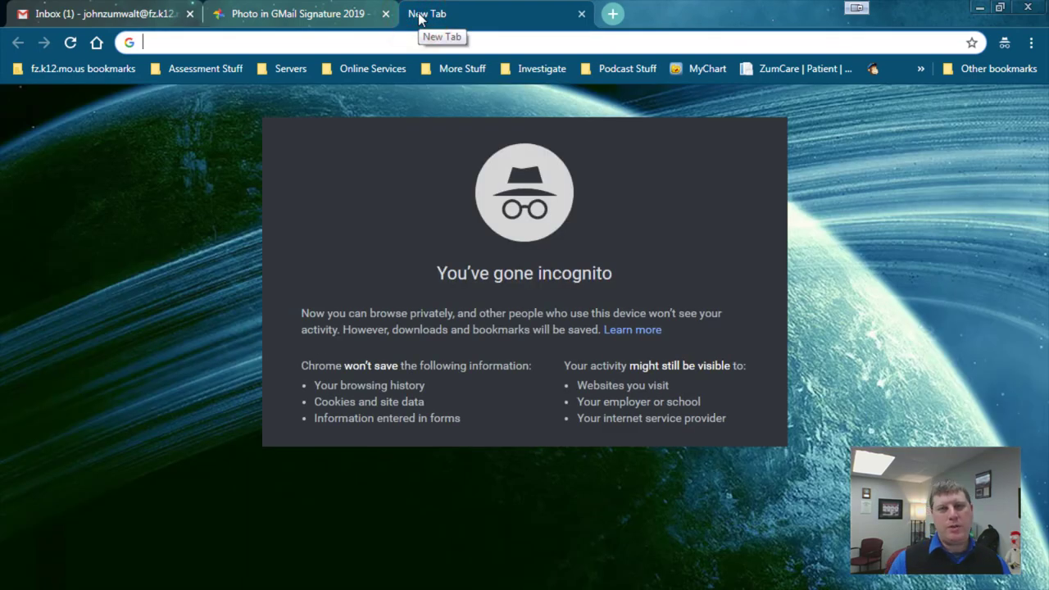
{"action": "type", "text": "docs"}
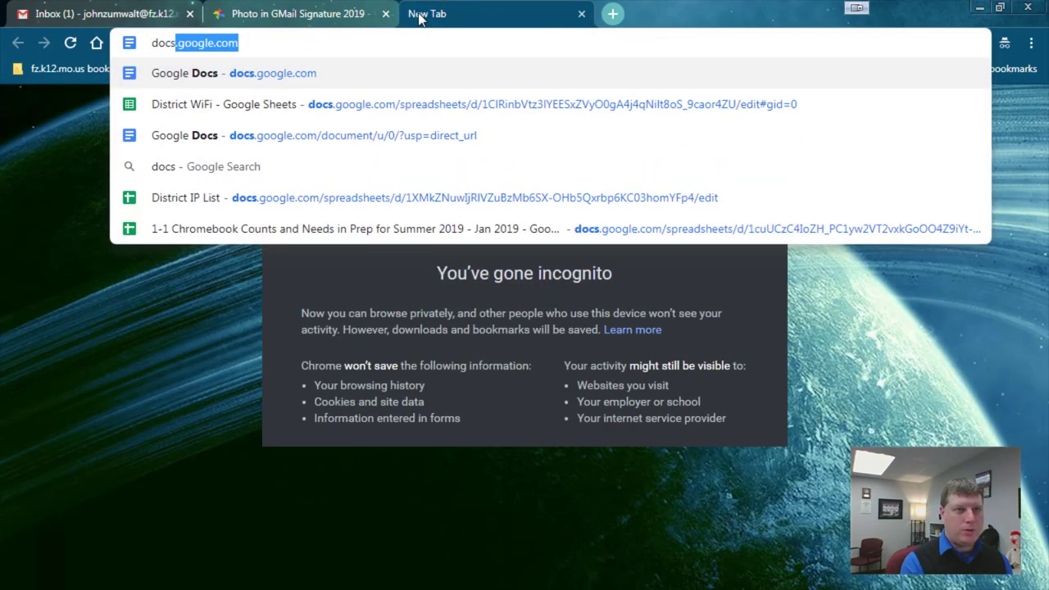
{"action": "key", "text": "Return"}
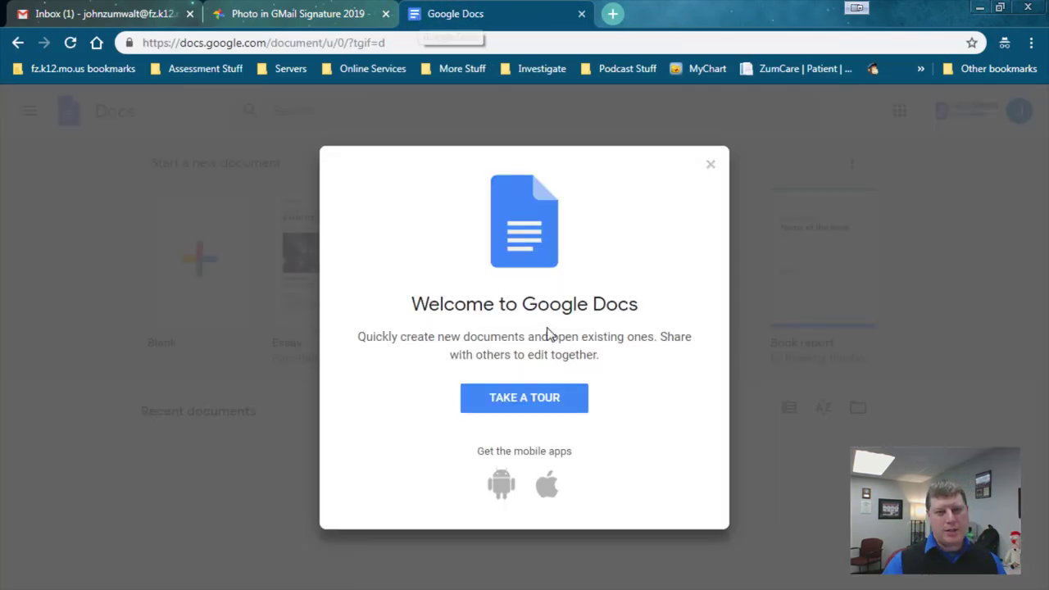
{"action": "left_click", "coordinate": [708, 166]}
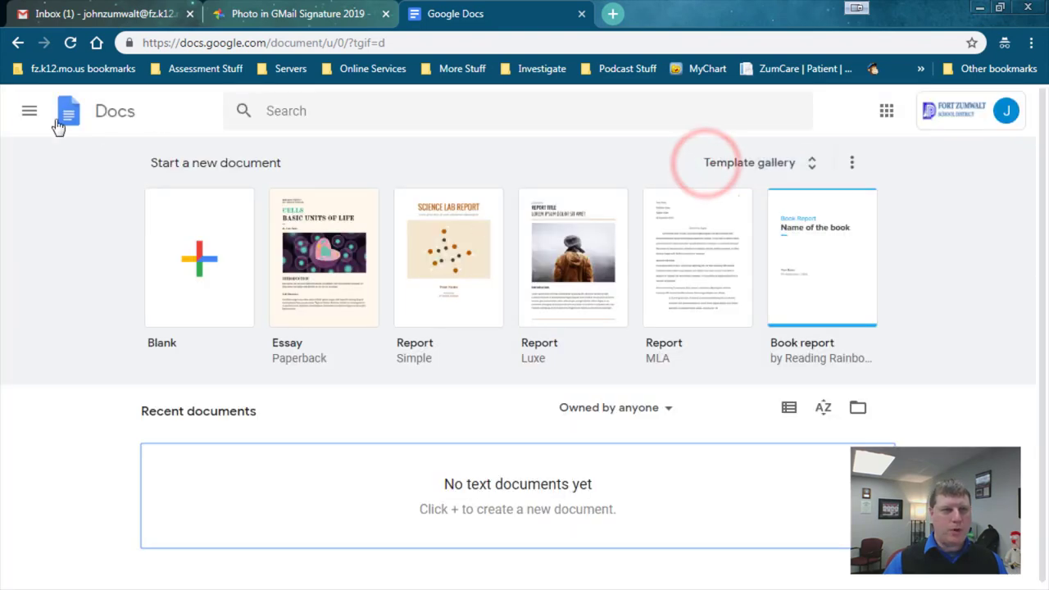
{"action": "left_click", "coordinate": [188, 251]}
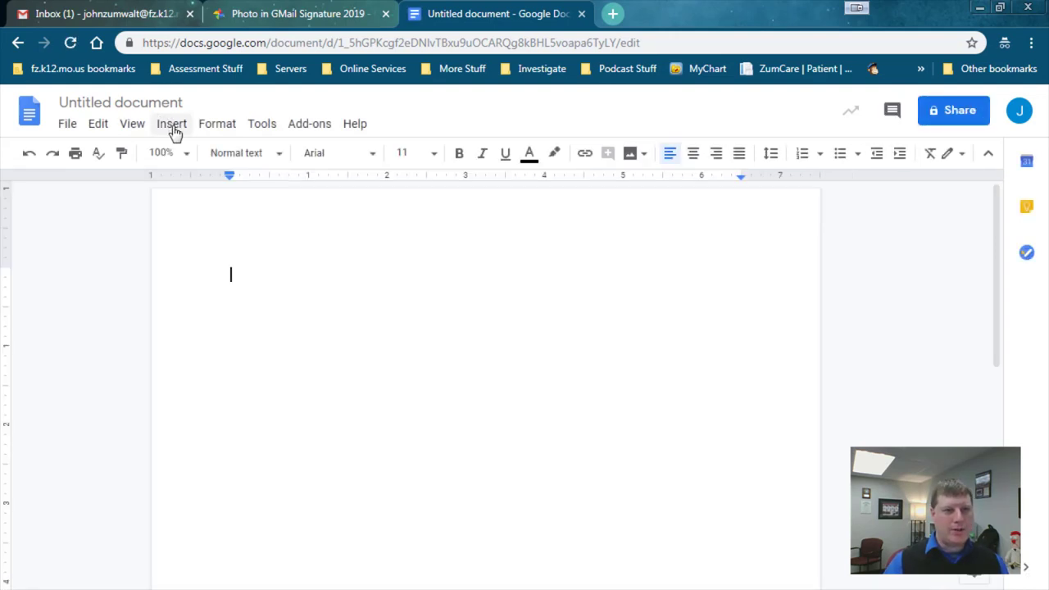
Rename the untitled document as "GMail Signature 2019"
{"action": "left_click", "coordinate": [119, 102]}
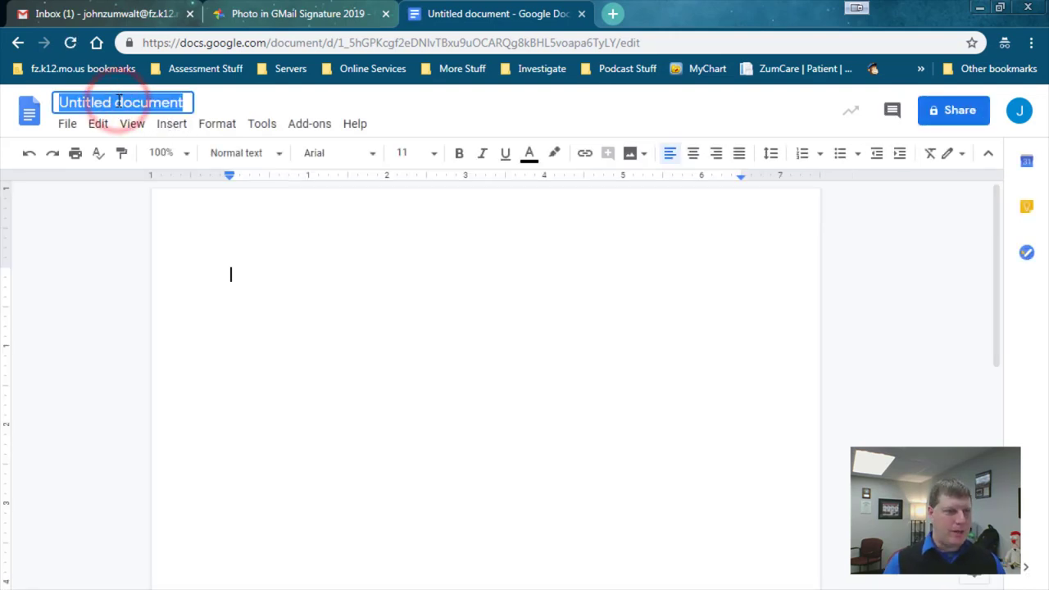
{"action": "type", "text": "GMail Sign"}
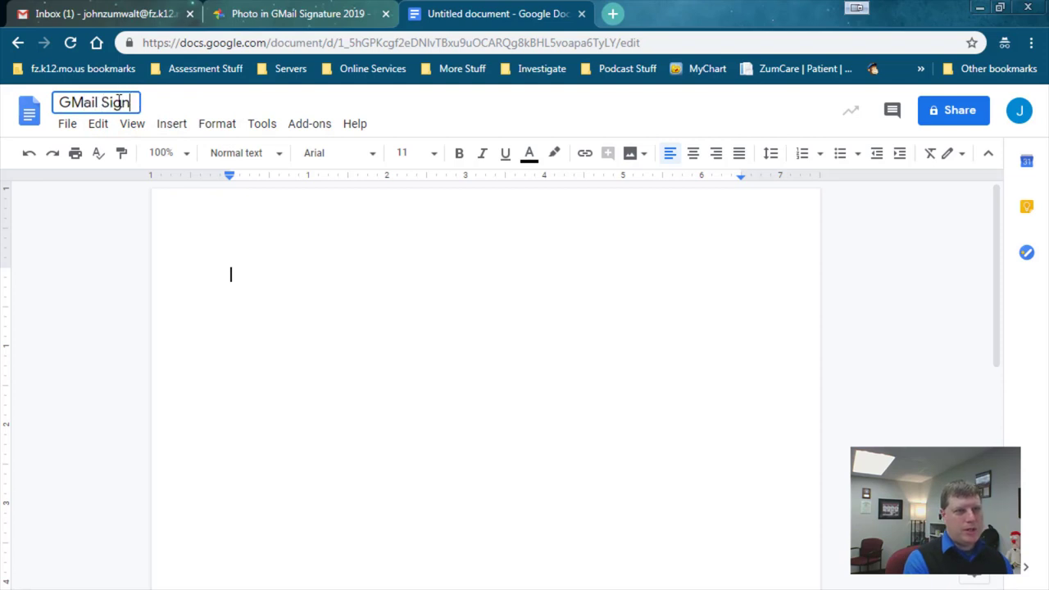
{"action": "type", "text": "ature 2019"}
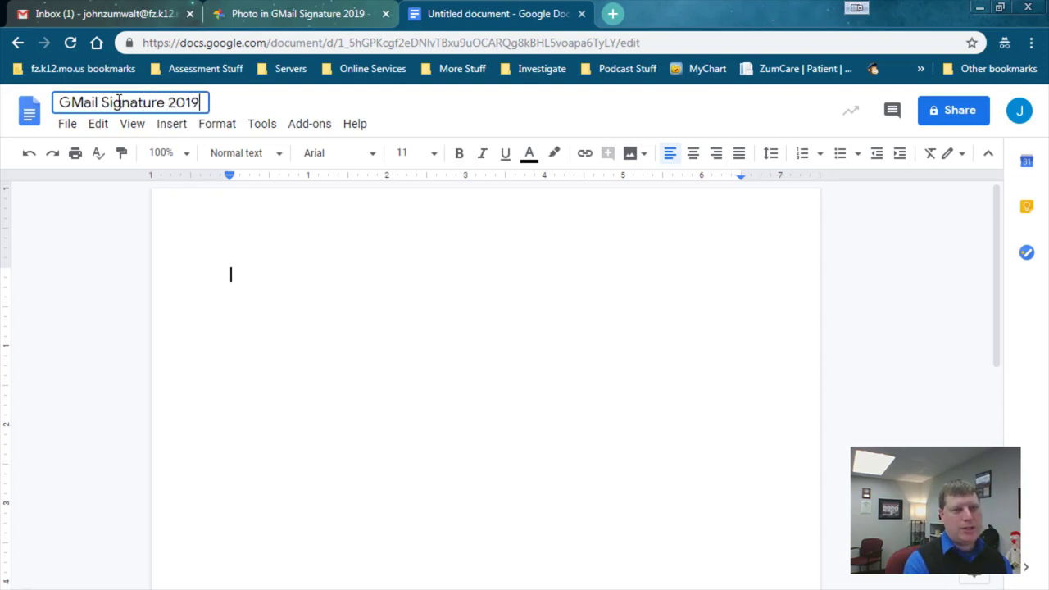
{"action": "key", "text": "Return"}
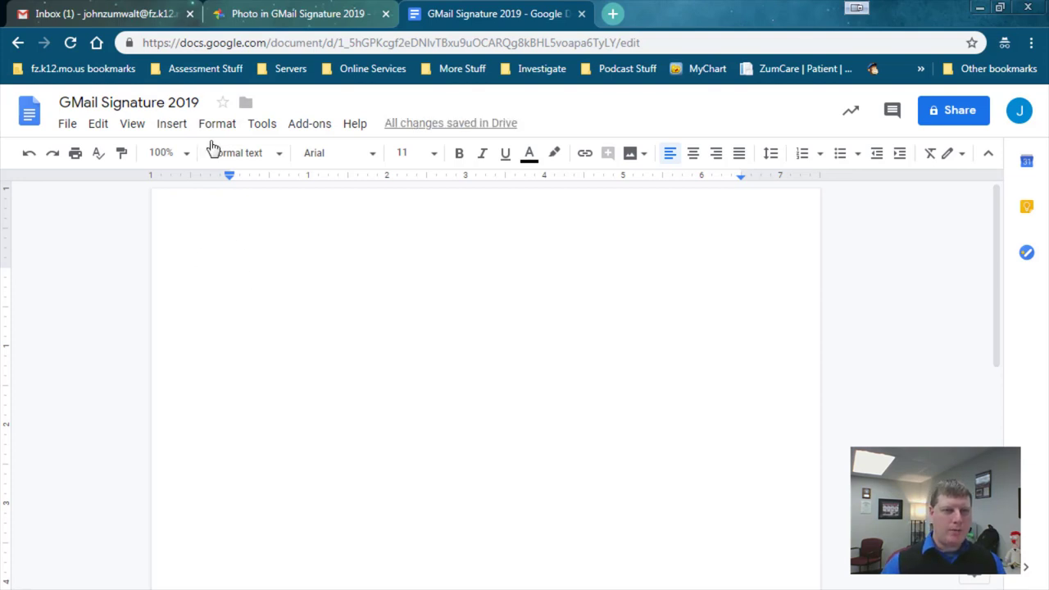
Insert a table with two columns and two rows into the blank document
{"action": "left_click", "coordinate": [171, 123]}
{"action": "mouse_move", "coordinate": [284, 182]}
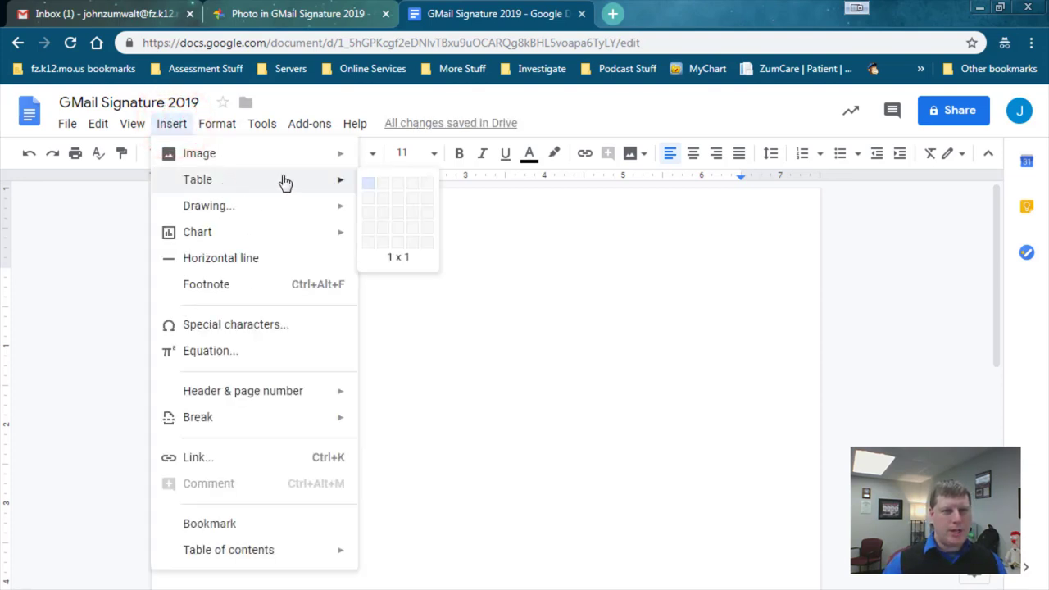
{"action": "left_click", "coordinate": [382, 202]}
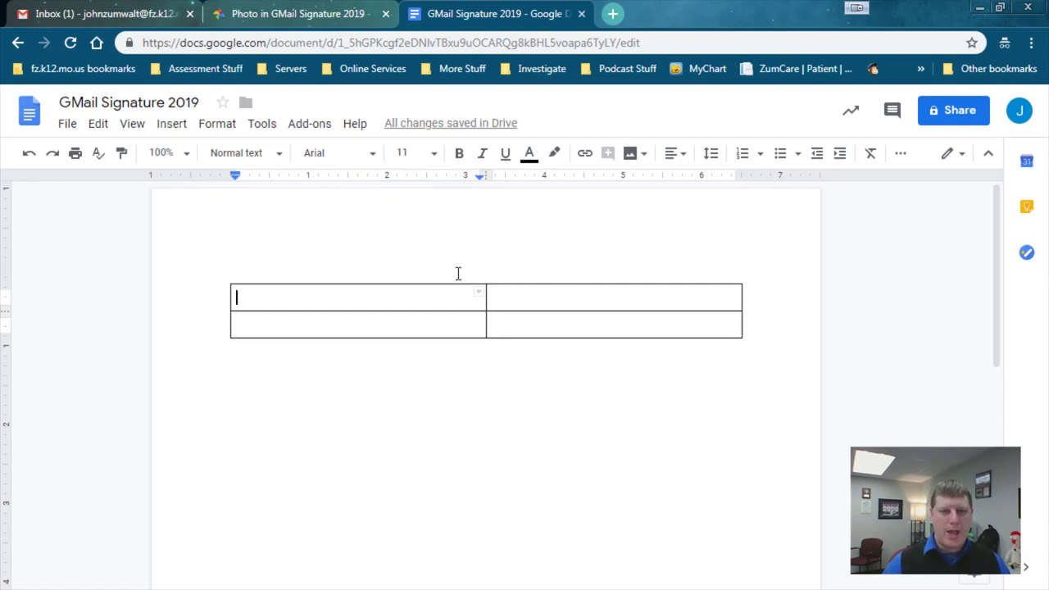
Merge the two cells of the table's bottom row into one full-width cell
{"action": "left_click_drag", "start_coordinate": [349, 323], "coordinate": [543, 321]}
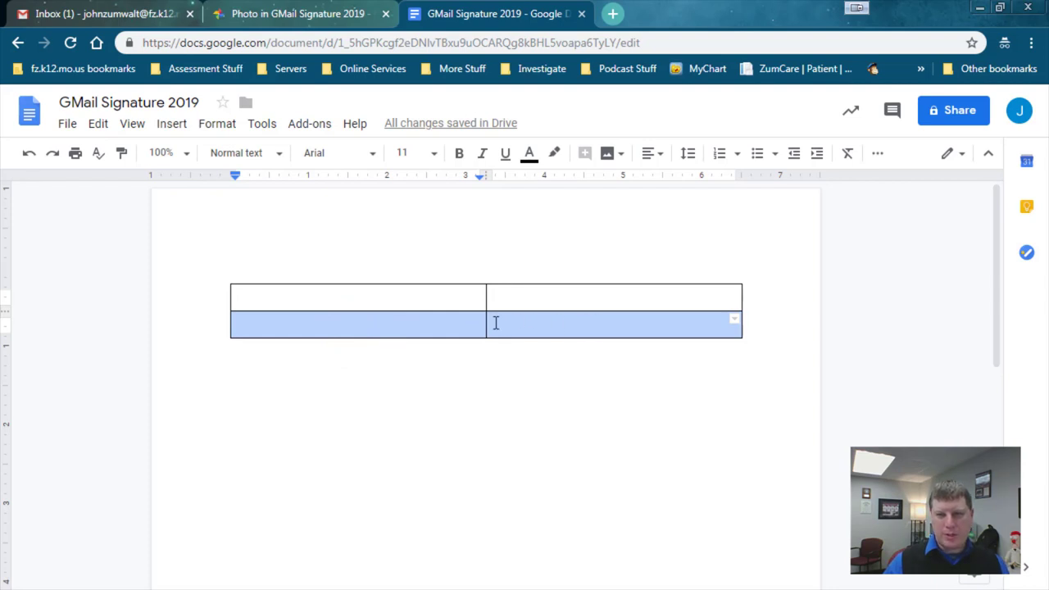
{"action": "left_click", "coordinate": [734, 320]}
{"action": "right_click", "coordinate": [660, 323]}
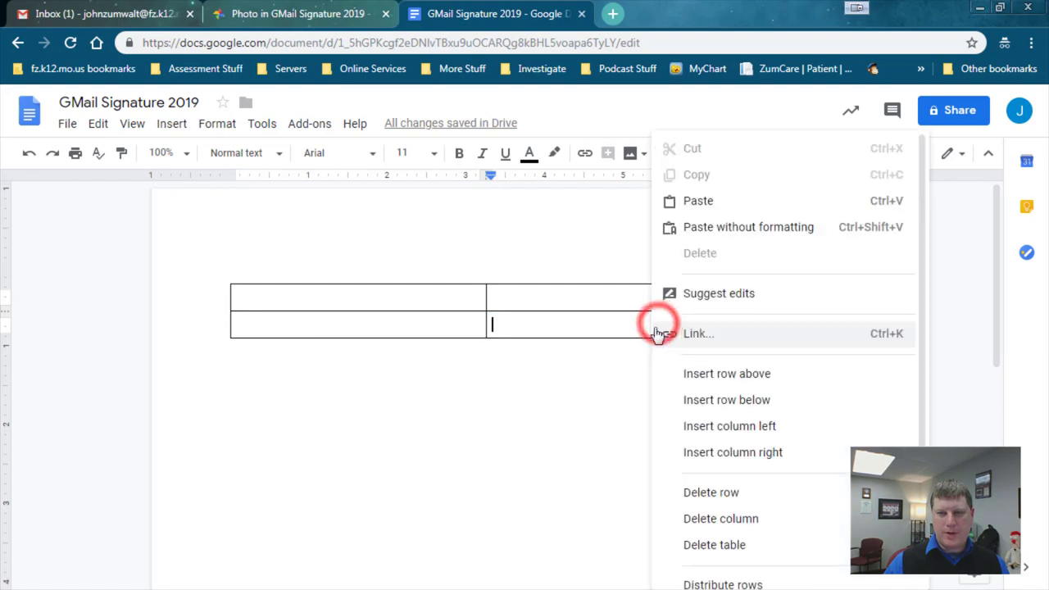
{"action": "left_click_drag", "start_coordinate": [377, 330], "coordinate": [531, 327]}
{"action": "right_click", "coordinate": [529, 325]}
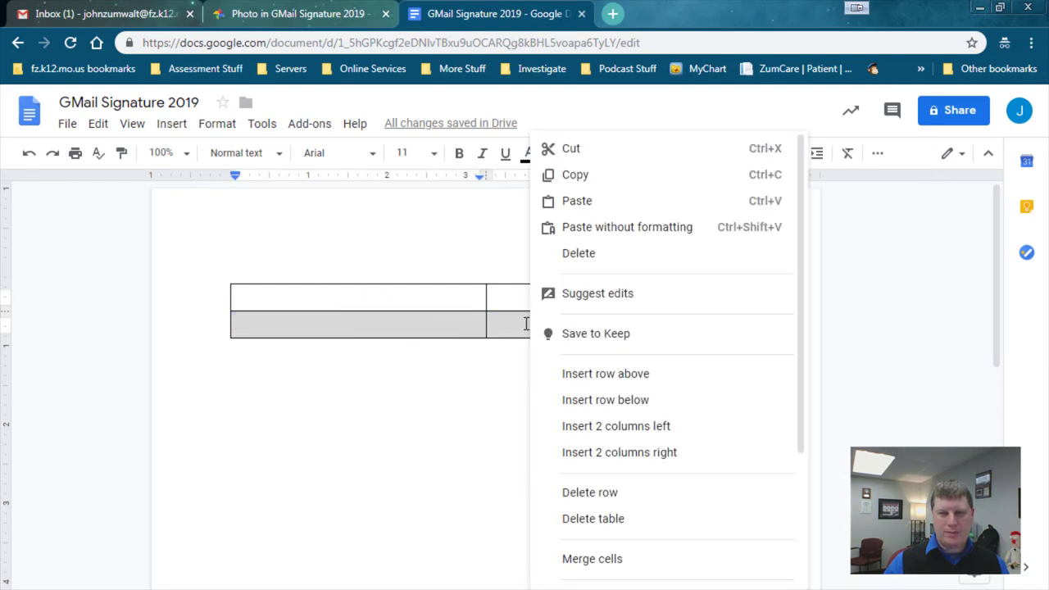
{"action": "left_click", "coordinate": [628, 566]}
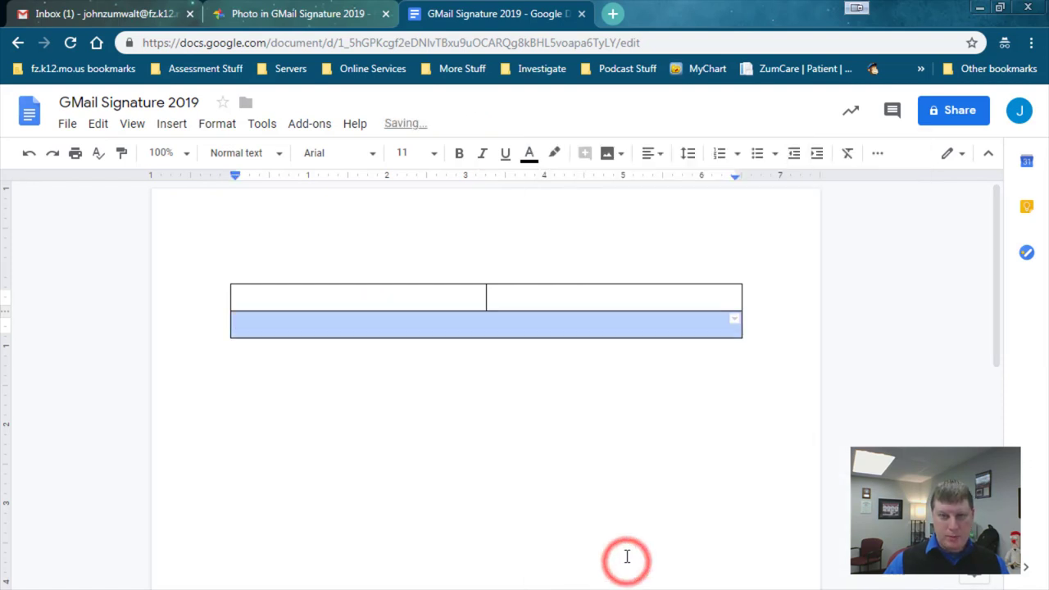
{"action": "left_click", "coordinate": [501, 326]}
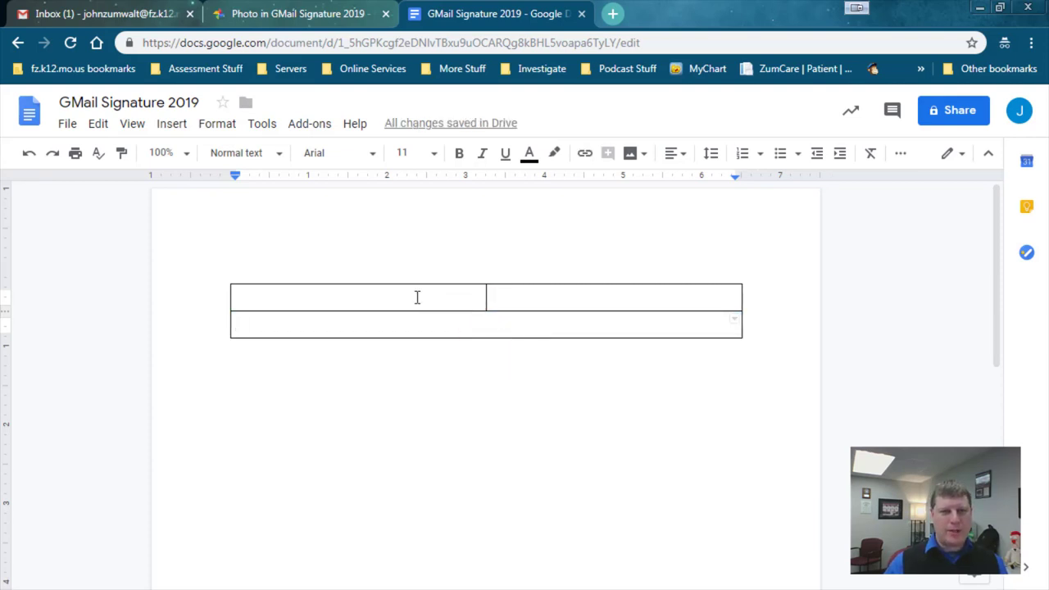
Insert the cropped cartoon portrait from Google Photos into the table's top-left cell
{"action": "left_click", "coordinate": [336, 299]}
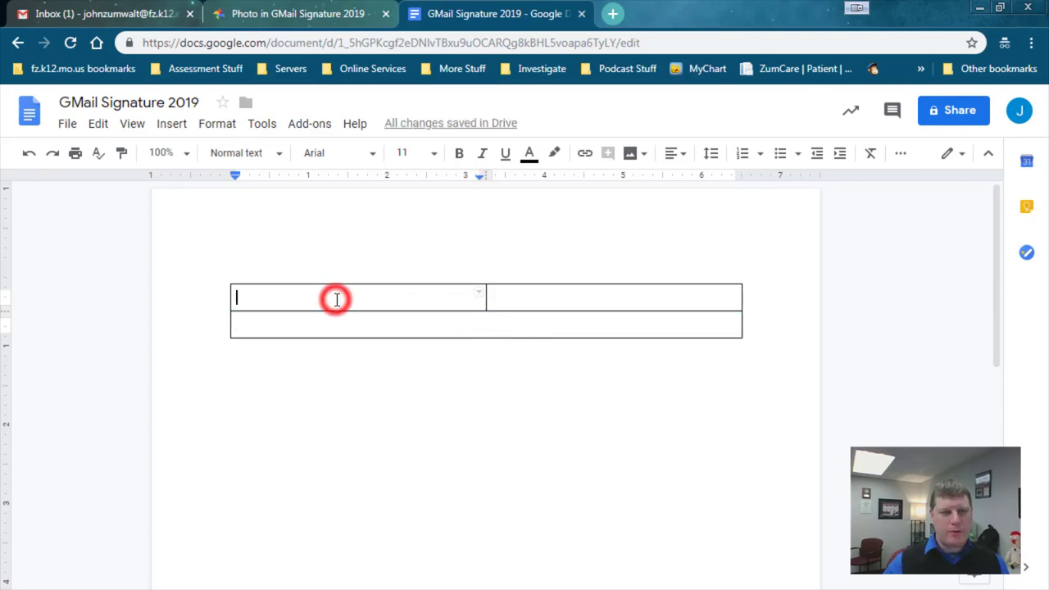
{"action": "left_click", "coordinate": [269, 297]}
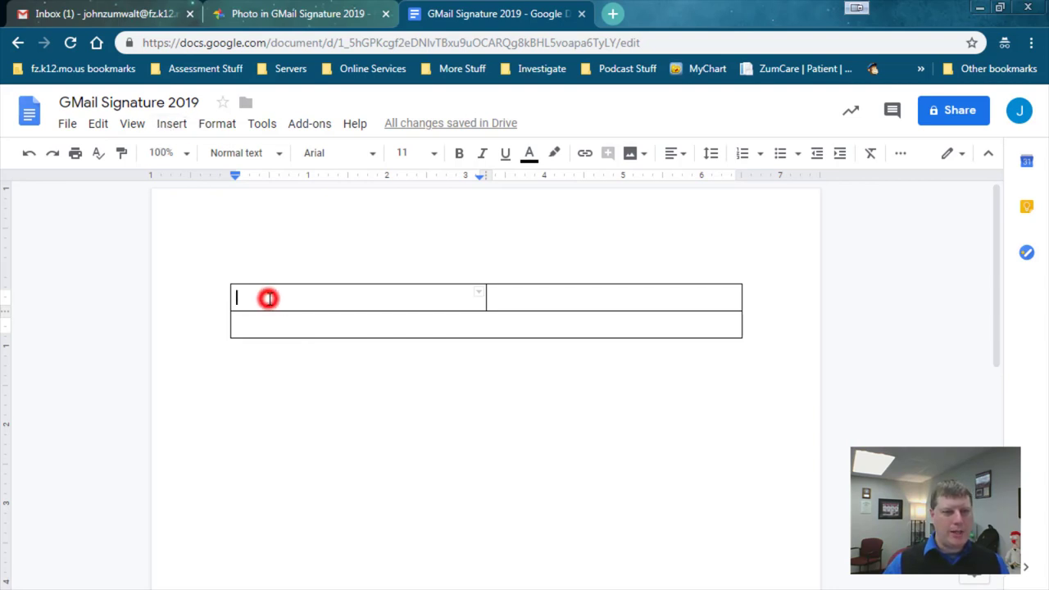
{"action": "left_click", "coordinate": [171, 124]}
{"action": "mouse_move", "coordinate": [192, 155]}
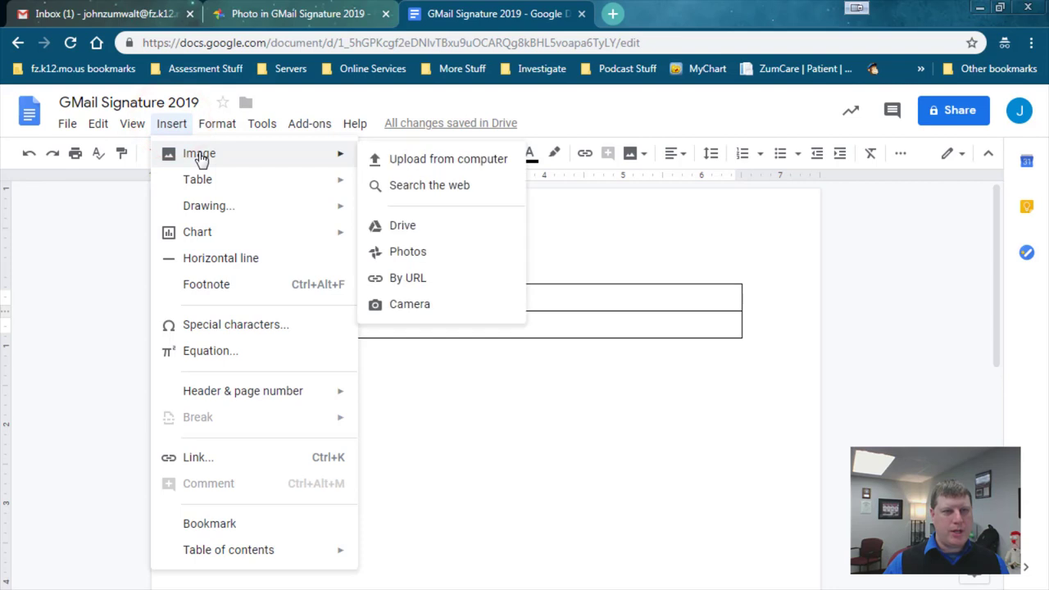
{"action": "left_click", "coordinate": [408, 252]}
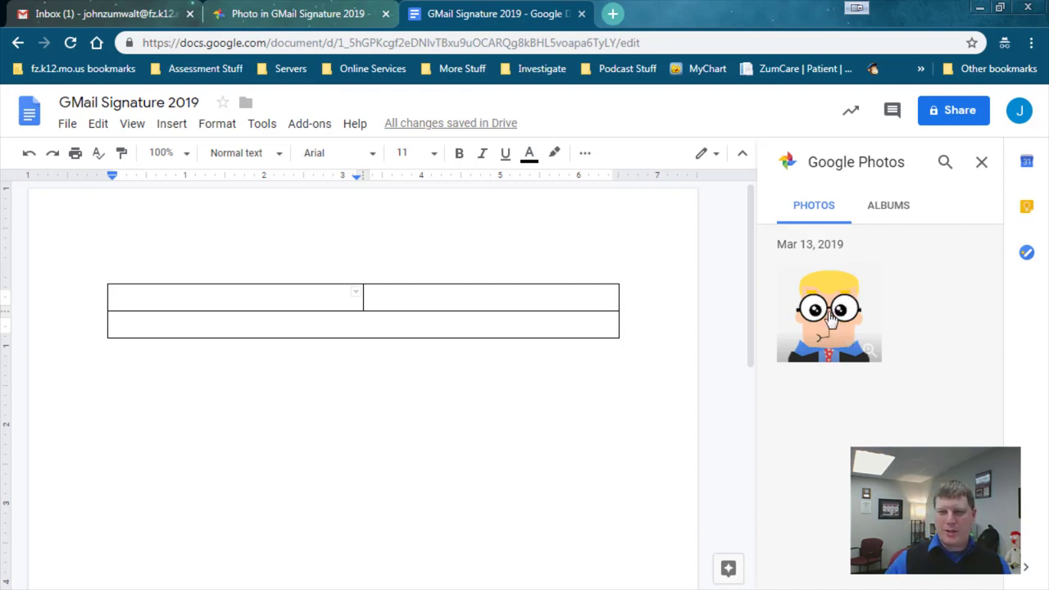
{"action": "left_click", "coordinate": [830, 319]}
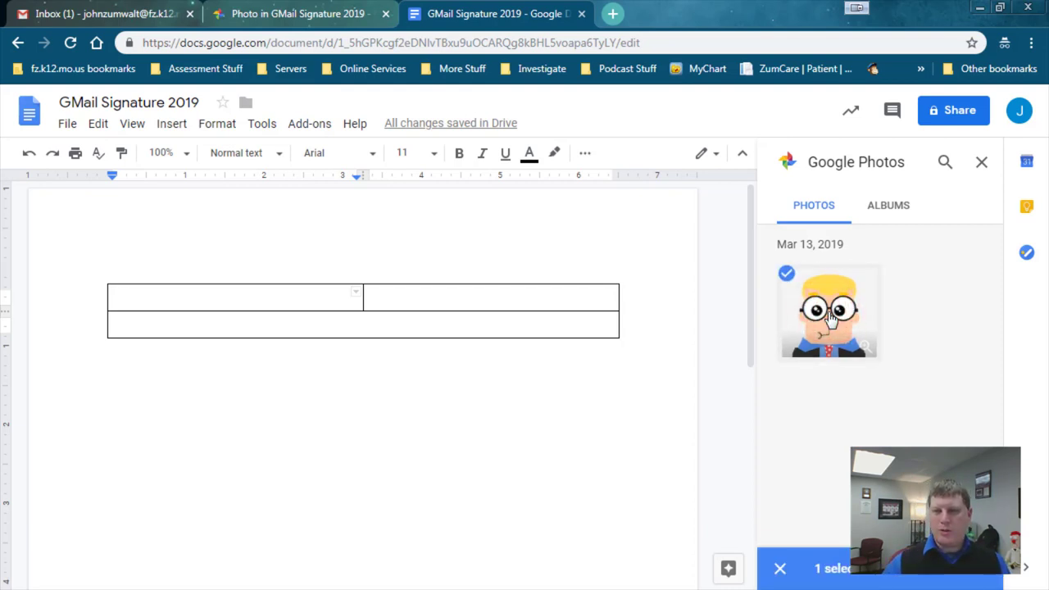
{"action": "left_click", "coordinate": [972, 580]}
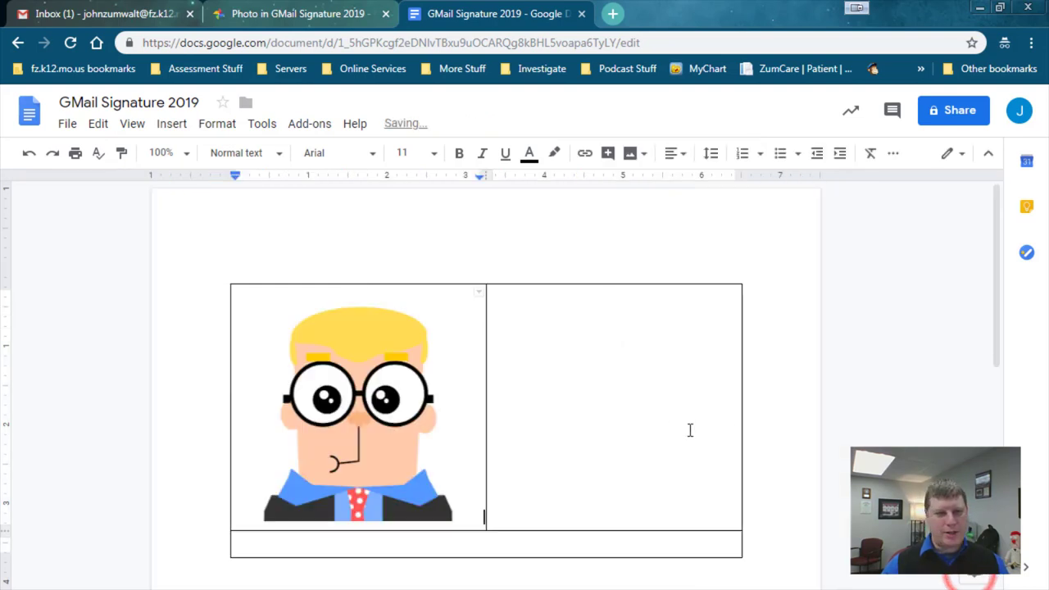
Shrink the portrait proportionally to about 1.5 inches wide and narrow the first column to fit closely around it
{"action": "left_click", "coordinate": [381, 432]}
{"action": "left_click_drag", "start_coordinate": [484, 523], "coordinate": [361, 421]}
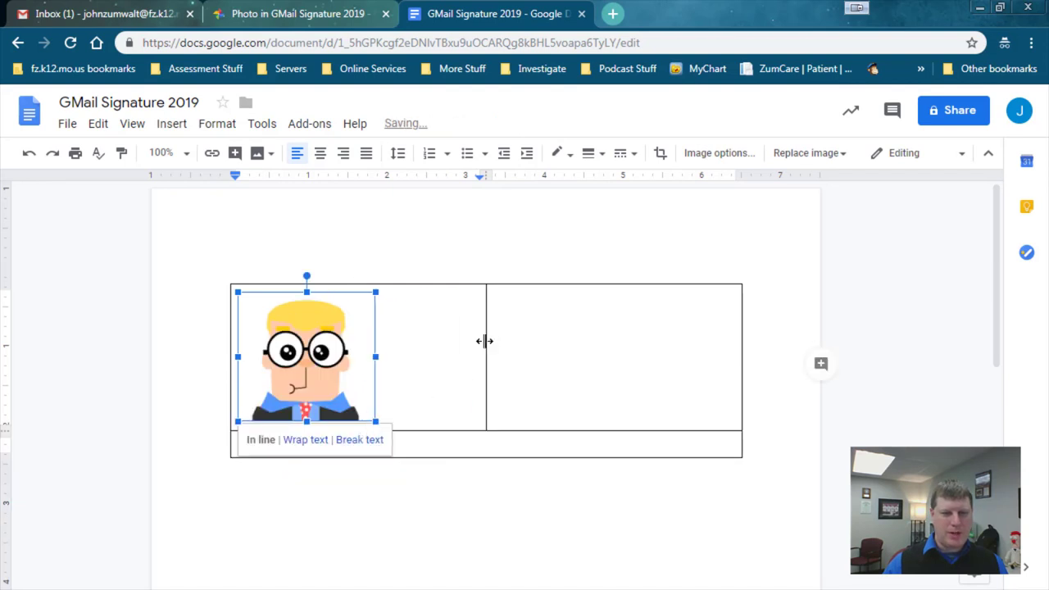
{"action": "left_click_drag", "start_coordinate": [376, 421], "coordinate": [356, 403]}
{"action": "left_click", "coordinate": [393, 370]}
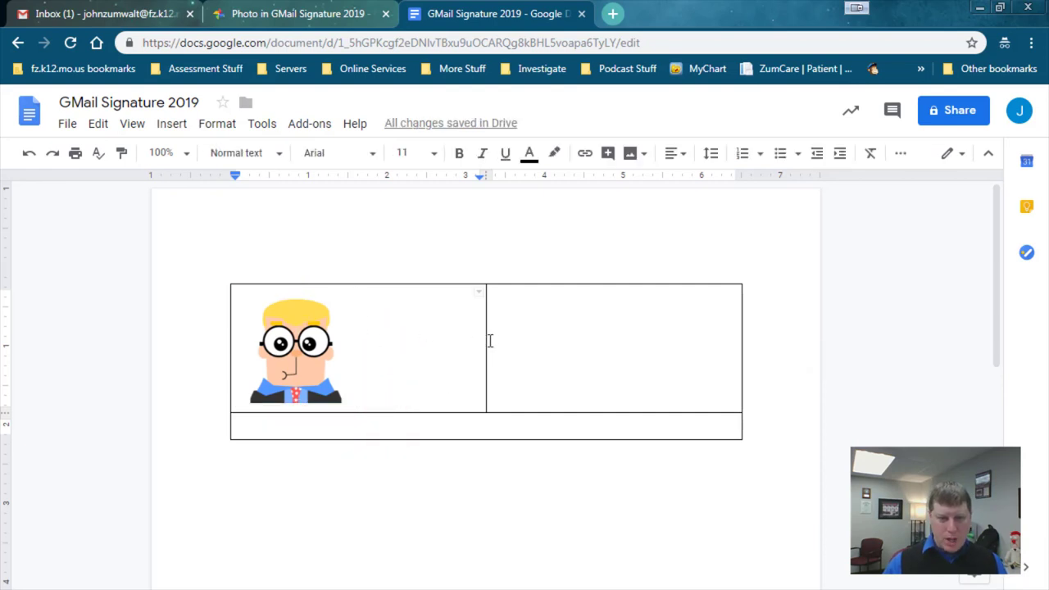
{"action": "left_click_drag", "start_coordinate": [486, 340], "coordinate": [368, 342]}
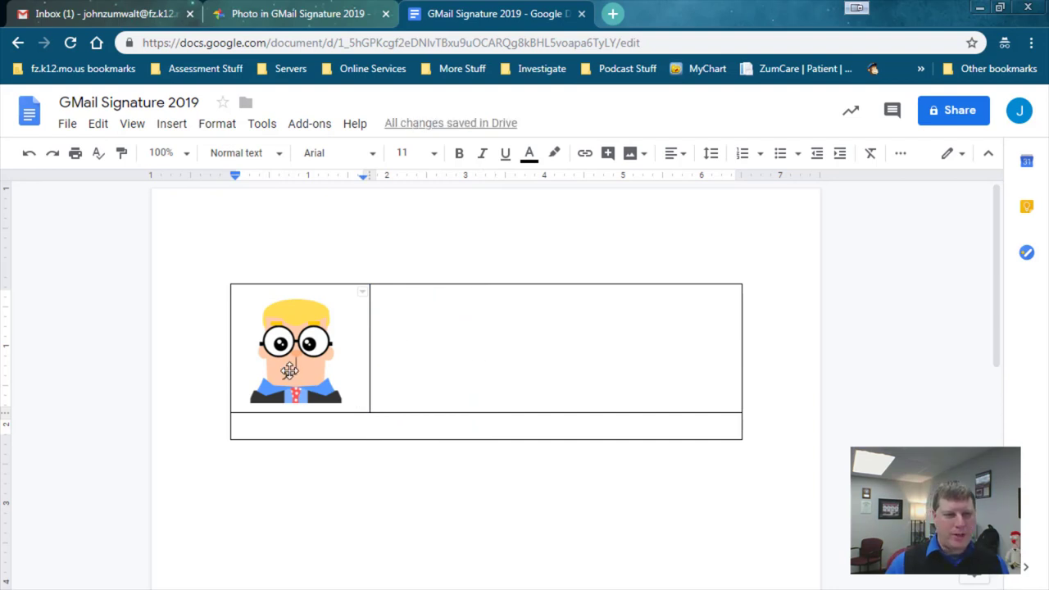
Paste the copied contact details (name, job title, e-mail, school, phone and website) into the table's top-right cell
{"action": "left_click", "coordinate": [386, 296]}
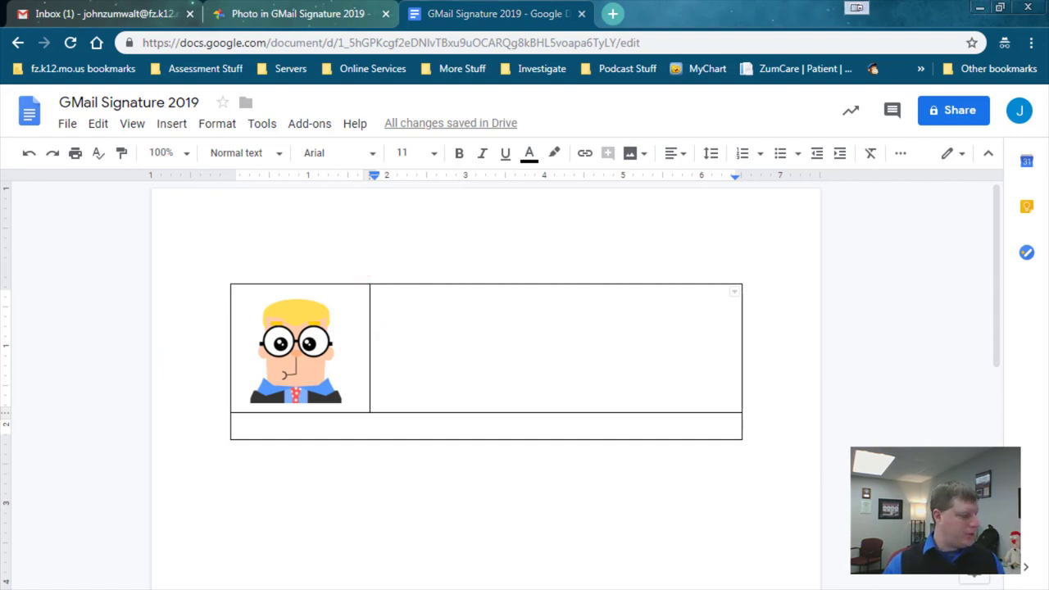
{"action": "left_click", "coordinate": [399, 297]}
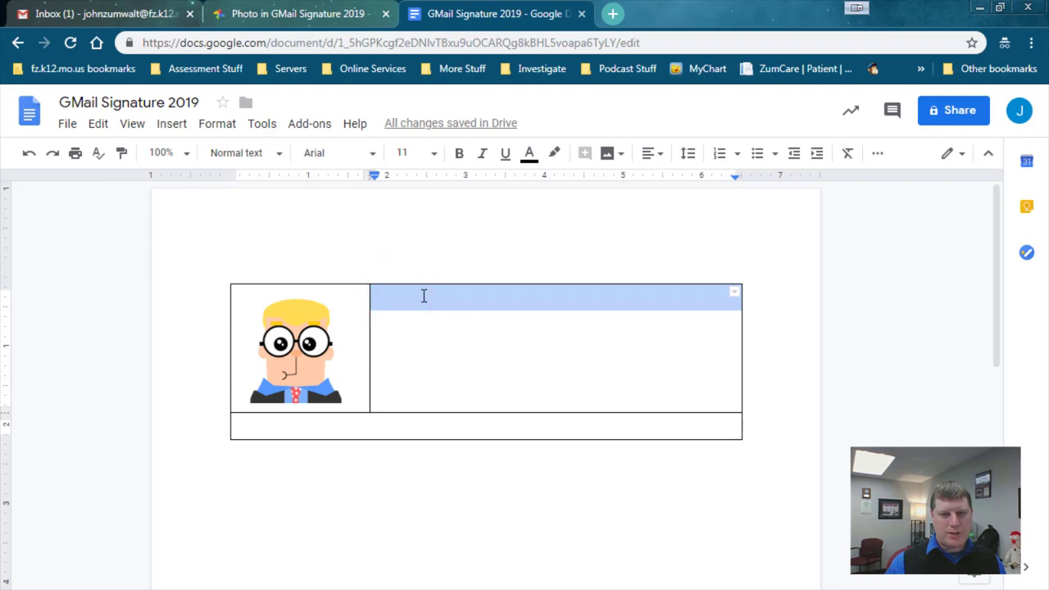
{"action": "key", "text": "ctrl+v"}
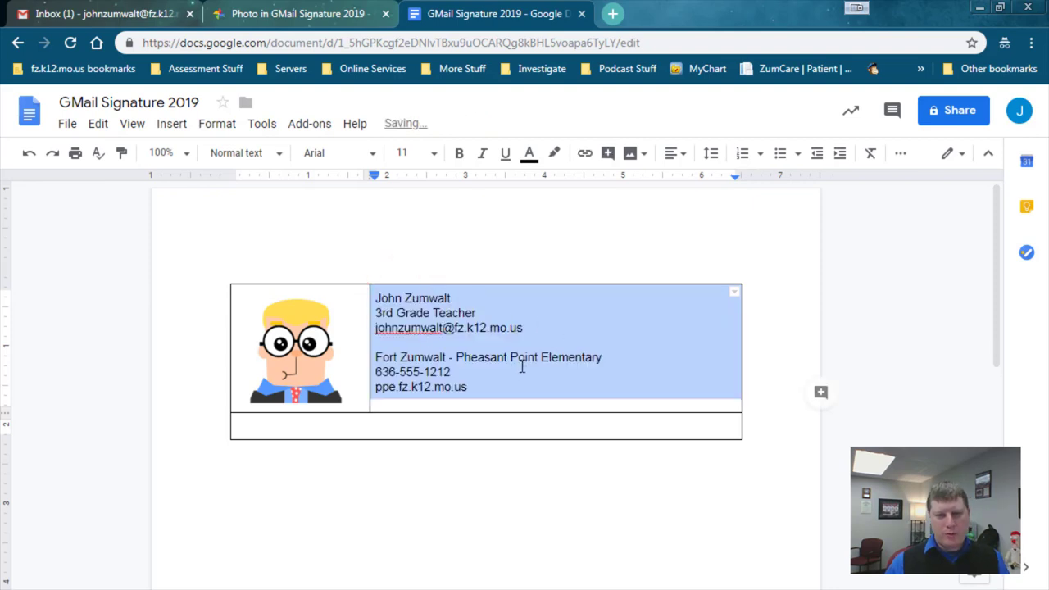
{"action": "left_click", "coordinate": [521, 368]}
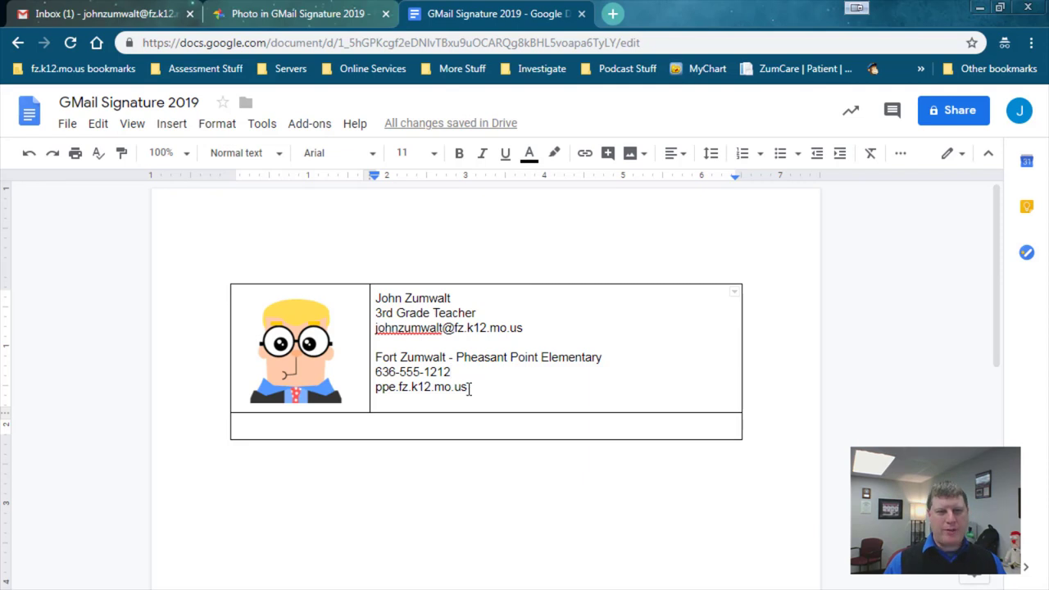
Set the font of all the contact text in the top-right cell to Georgia
{"action": "left_click_drag", "start_coordinate": [469, 388], "coordinate": [368, 299]}
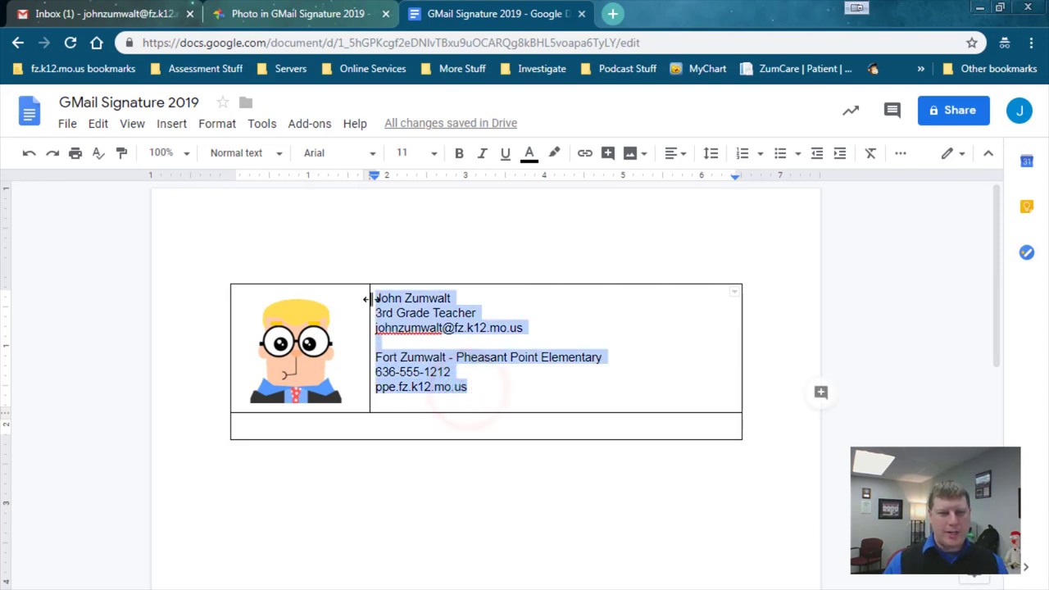
{"action": "left_click", "coordinate": [371, 154]}
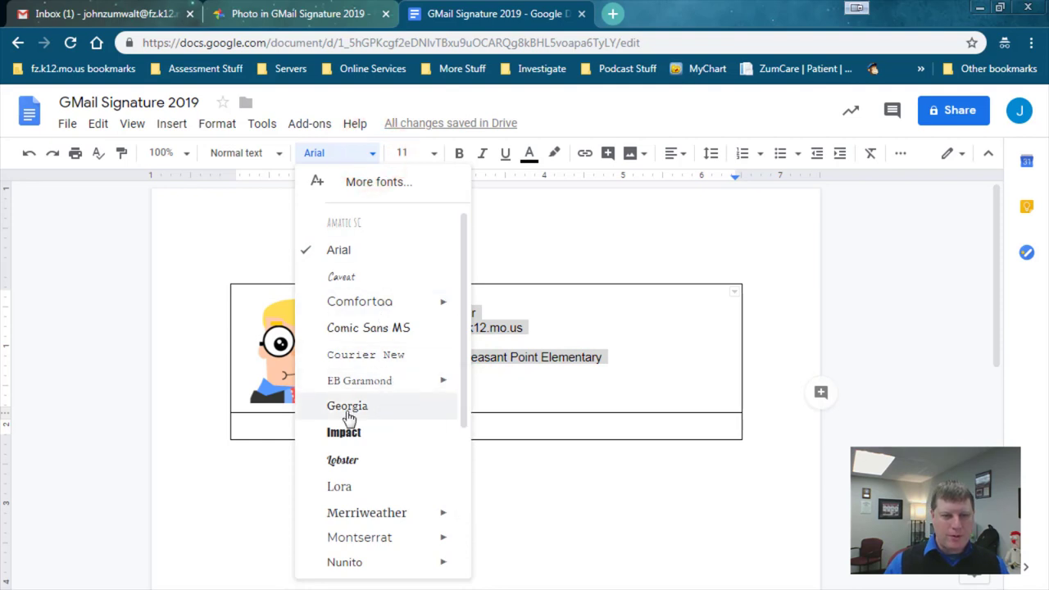
{"action": "left_click", "coordinate": [348, 410]}
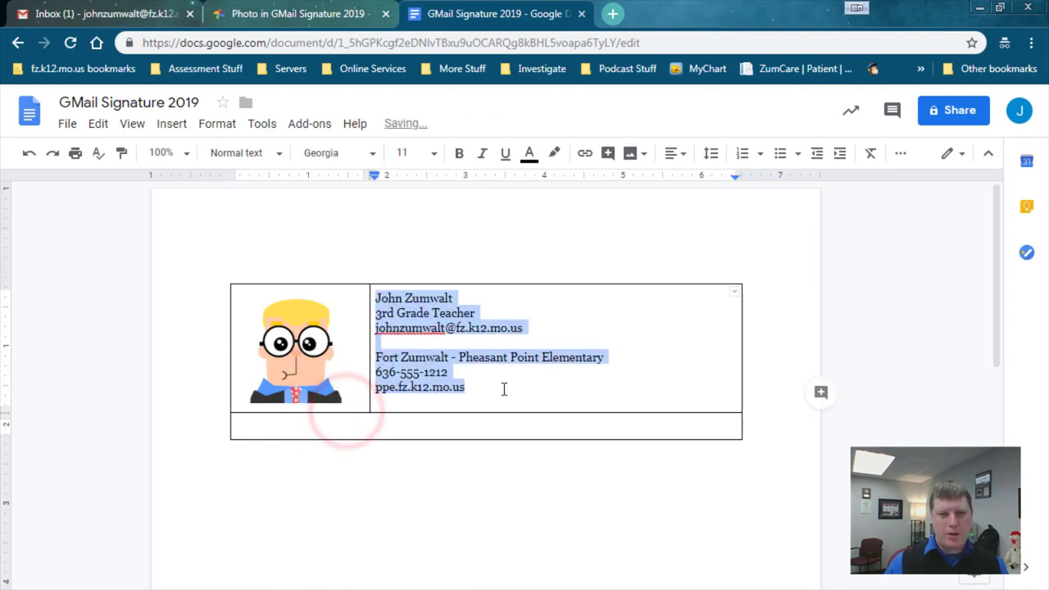
{"action": "left_click", "coordinate": [467, 392]}
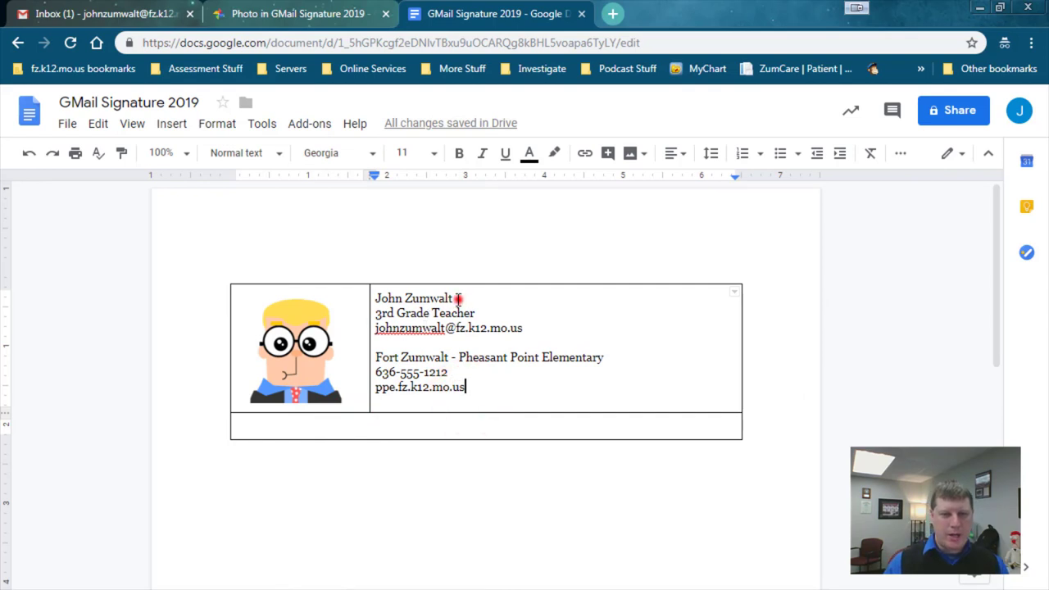
Make the name line of the contact details bold and set its font size to 14
{"action": "left_click_drag", "start_coordinate": [458, 299], "coordinate": [364, 298]}
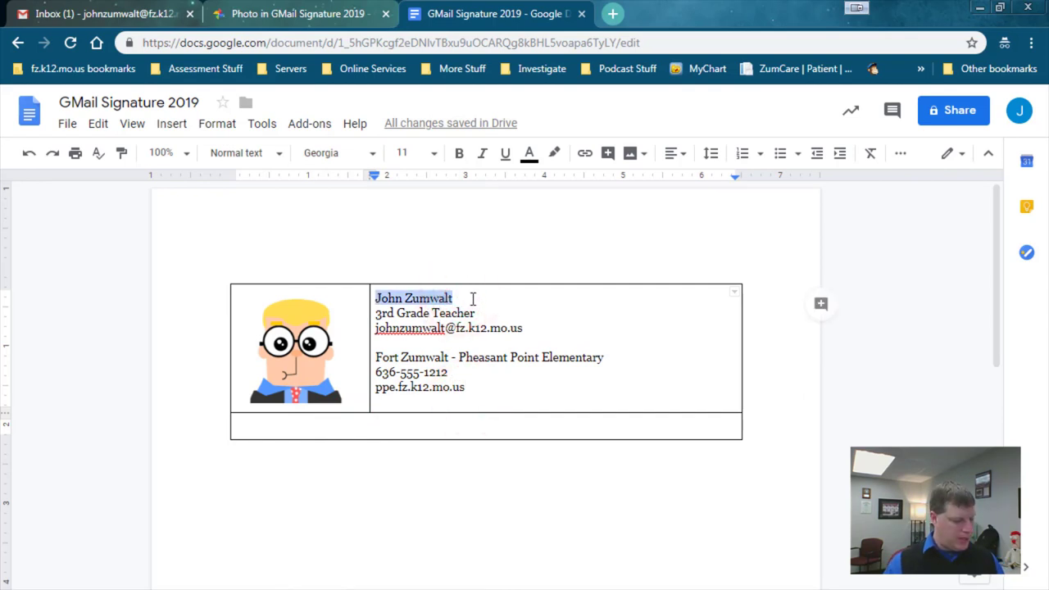
{"action": "key", "text": "ctrl+b"}
{"action": "left_click", "coordinate": [435, 153]}
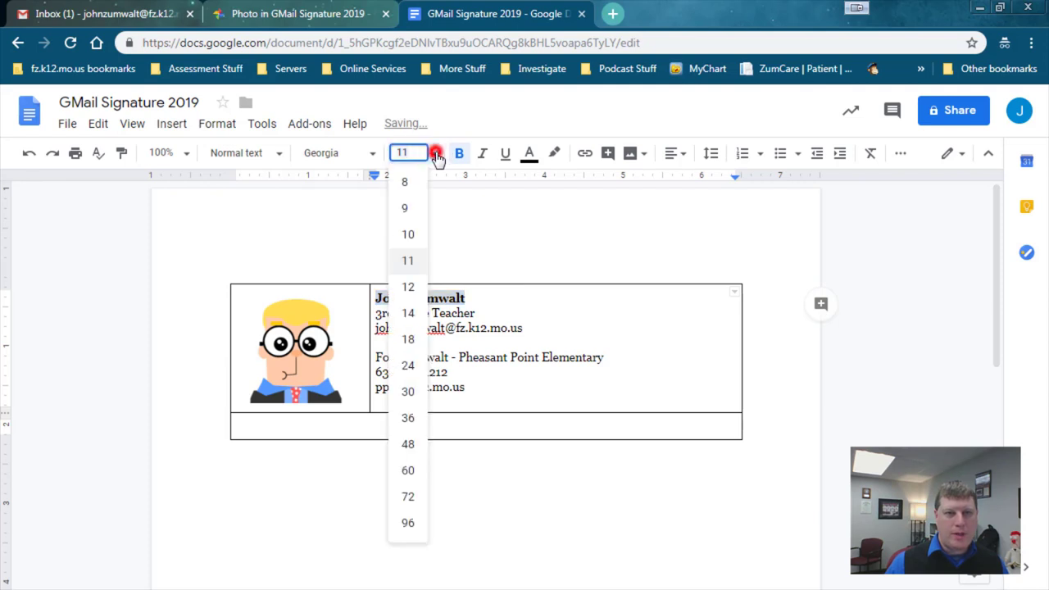
{"action": "left_click", "coordinate": [409, 314]}
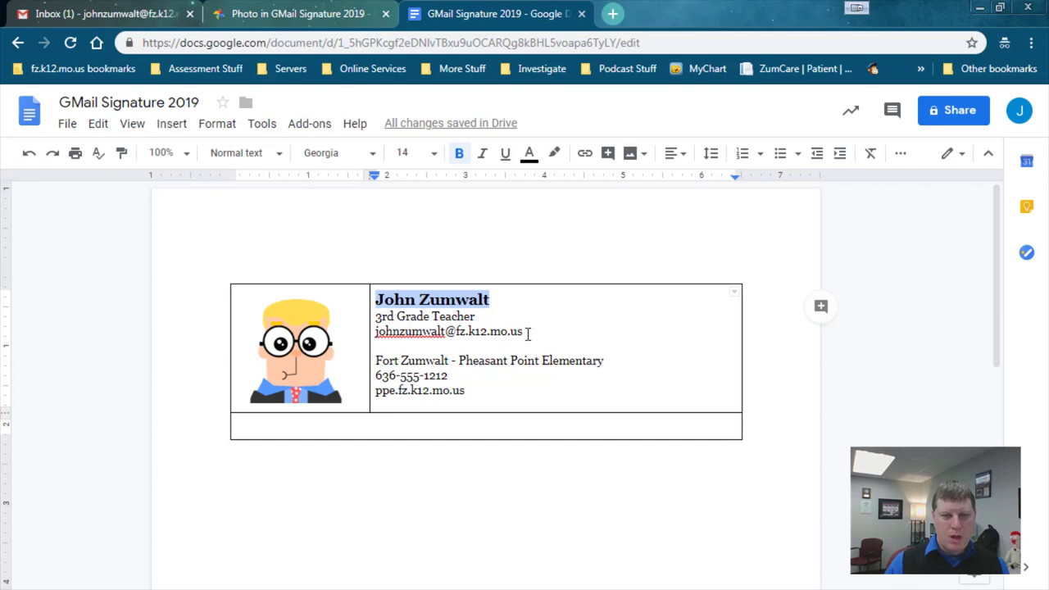
Turn the e-mail address in the contact details into a mailto hyperlink
{"action": "left_click_drag", "start_coordinate": [526, 332], "coordinate": [374, 333]}
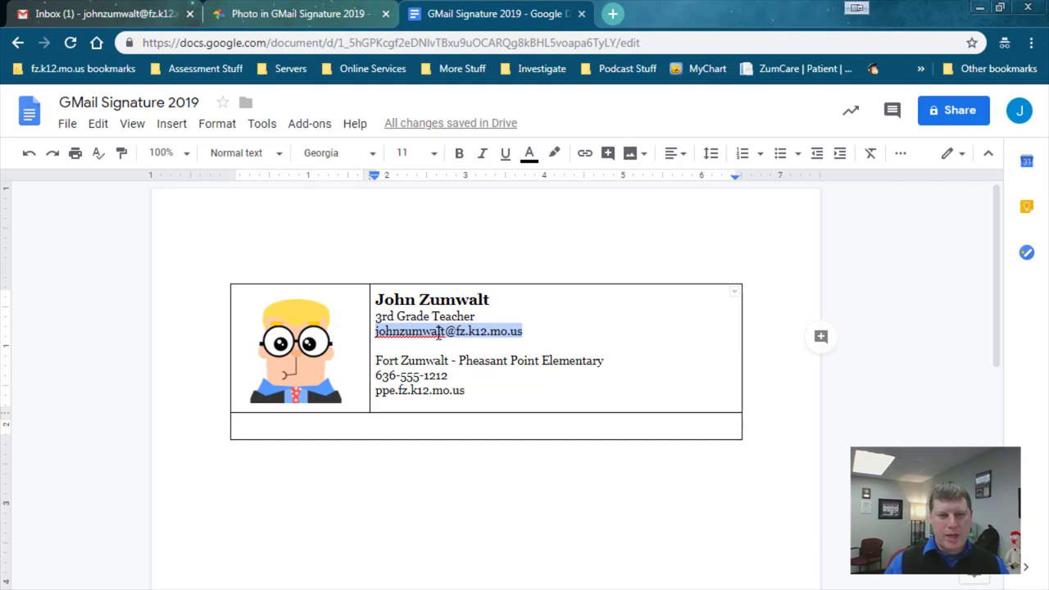
{"action": "left_click", "coordinate": [584, 154]}
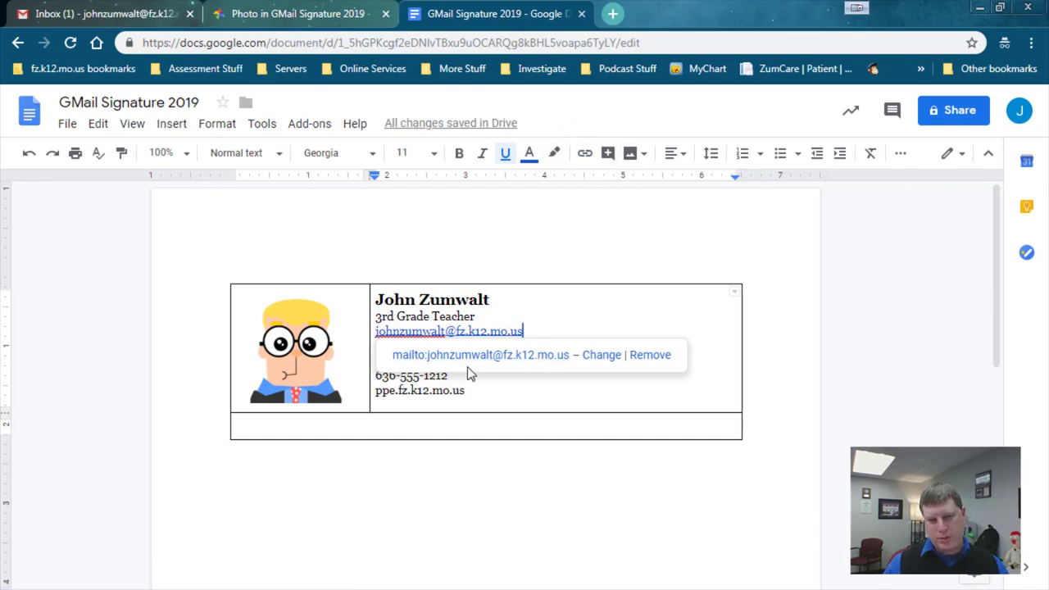
{"action": "left_click", "coordinate": [481, 391]}
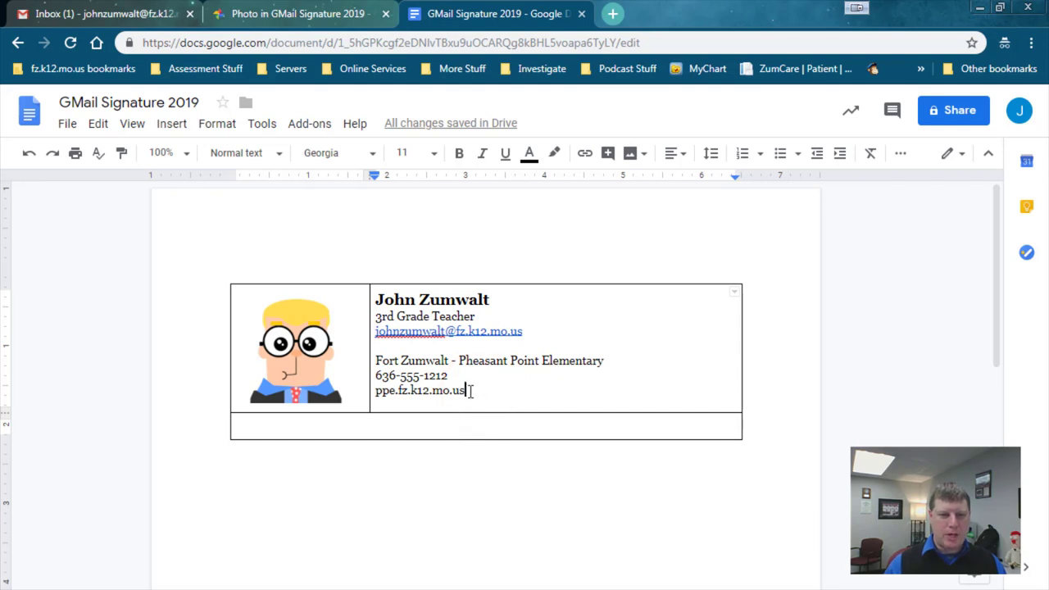
{"action": "triple_click", "coordinate": [468, 389]}
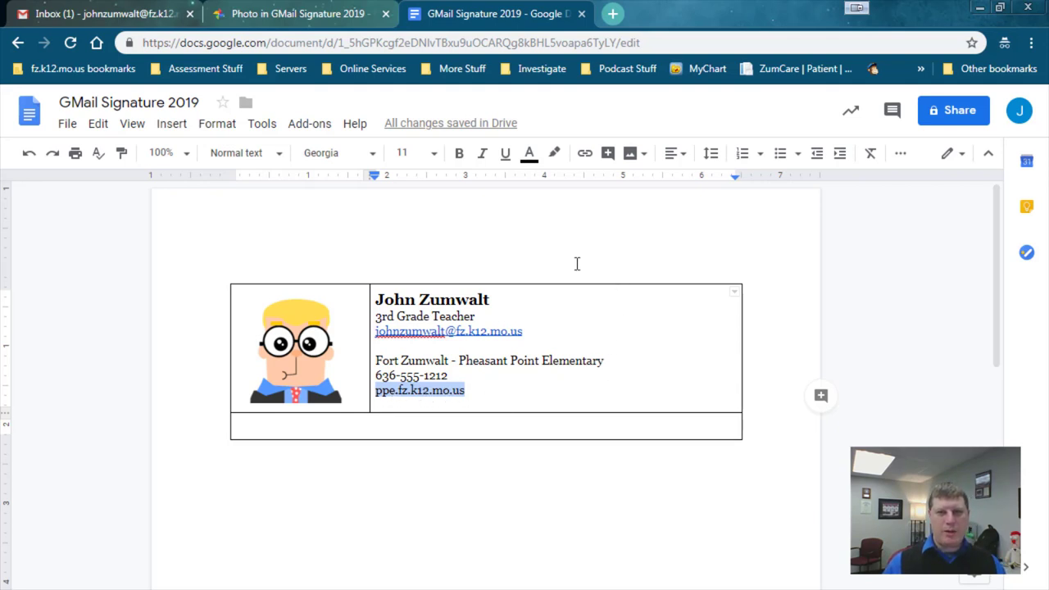
{"action": "left_click", "coordinate": [585, 154]}
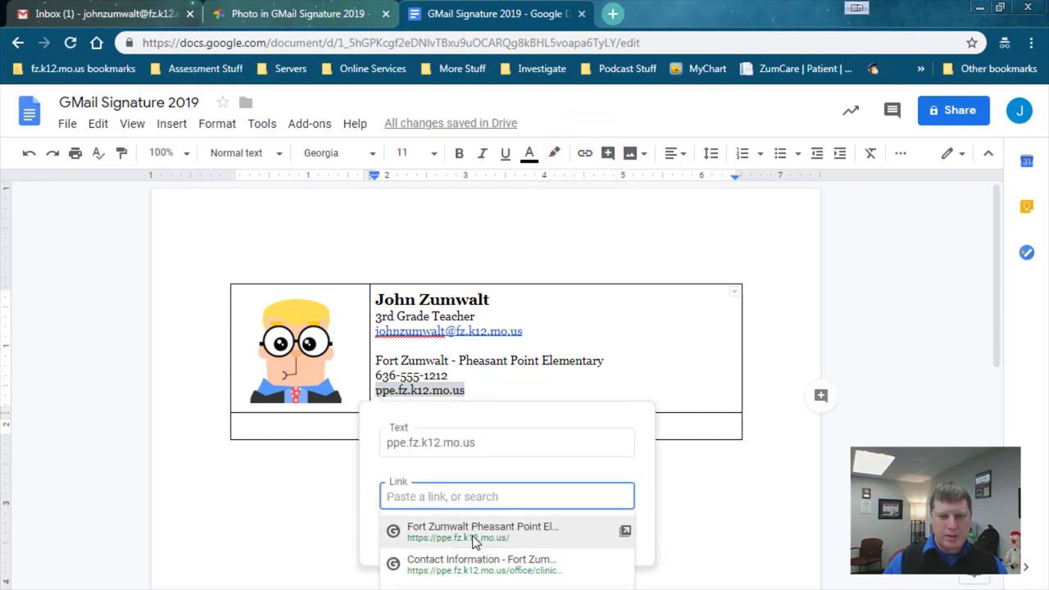
{"action": "left_click", "coordinate": [484, 533]}
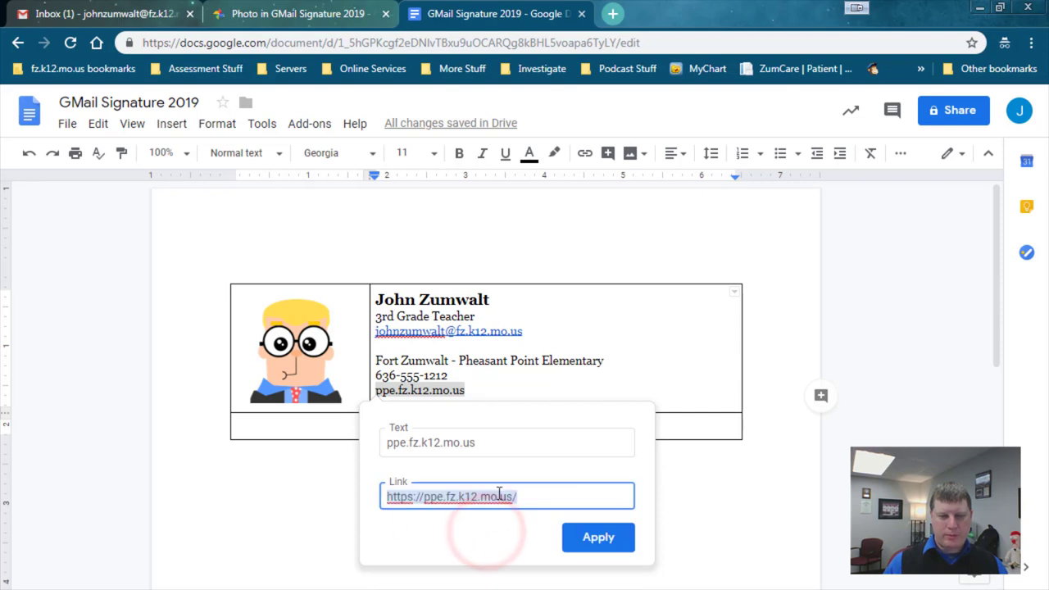
{"action": "left_click", "coordinate": [611, 541]}
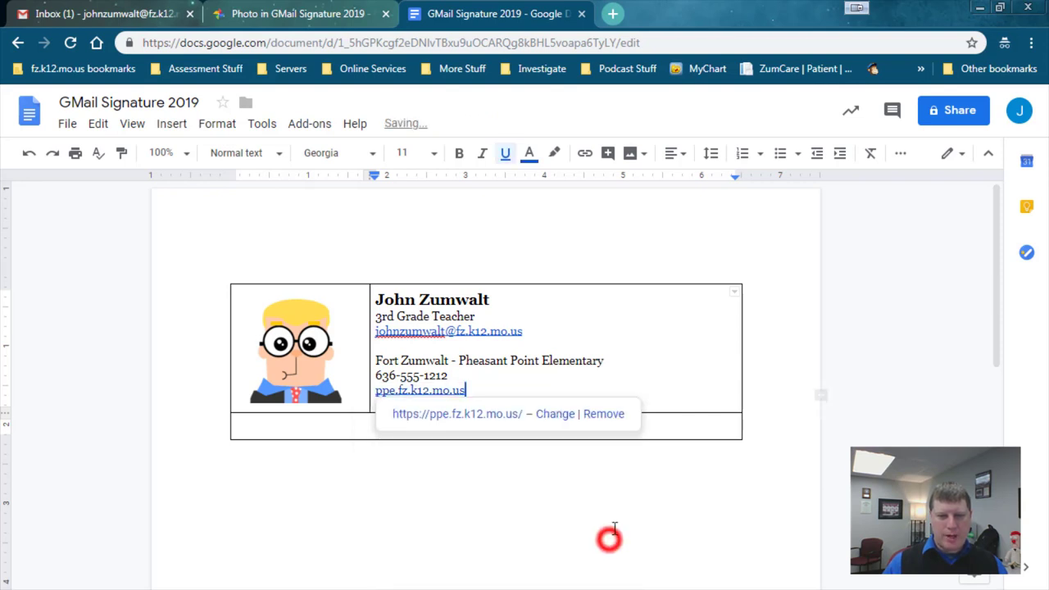
{"action": "left_click", "coordinate": [482, 377]}
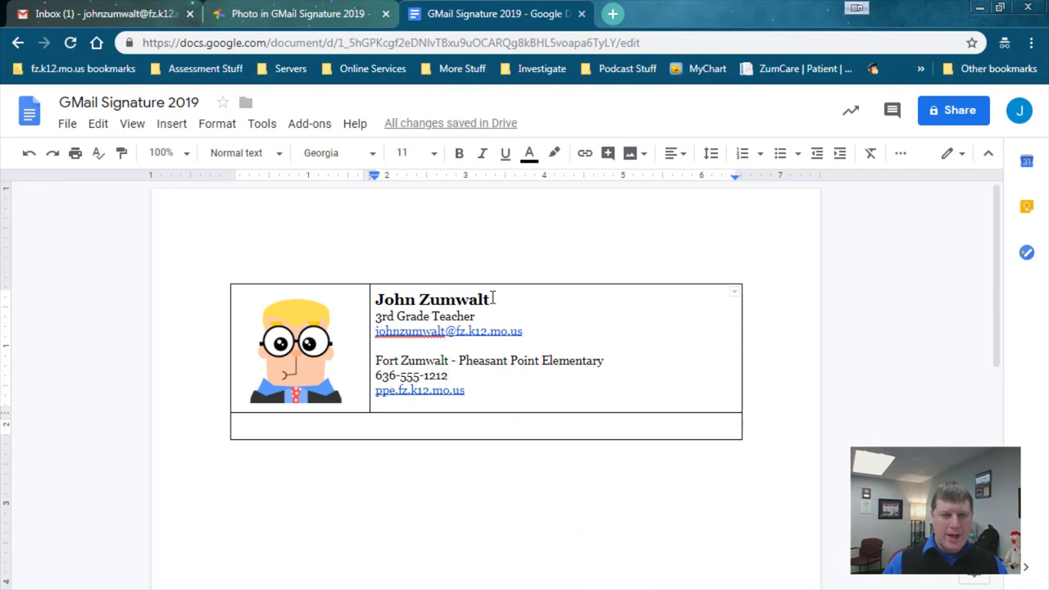
Set the text color of the name line in the contact details to the medium blue swatch (first dark shade of blue)
{"action": "left_click_drag", "start_coordinate": [492, 297], "coordinate": [375, 299]}
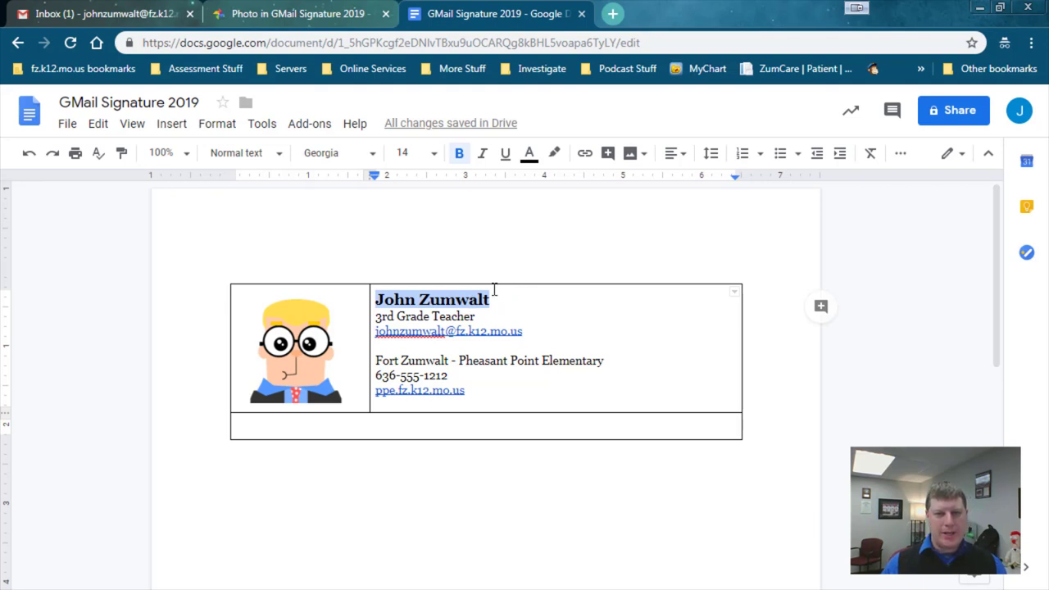
{"action": "left_click", "coordinate": [529, 154]}
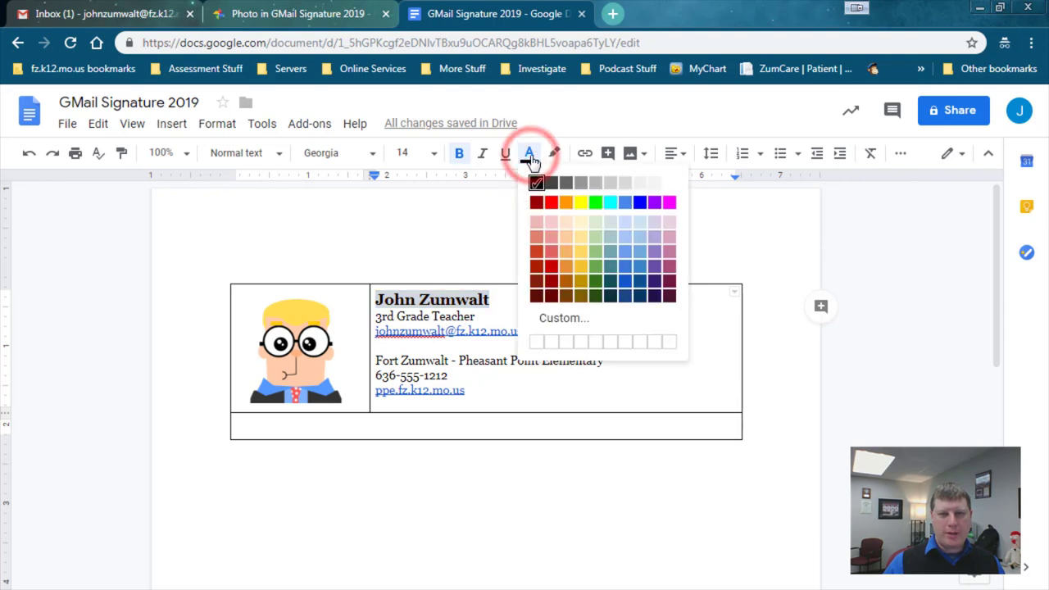
{"action": "left_click", "coordinate": [639, 273]}
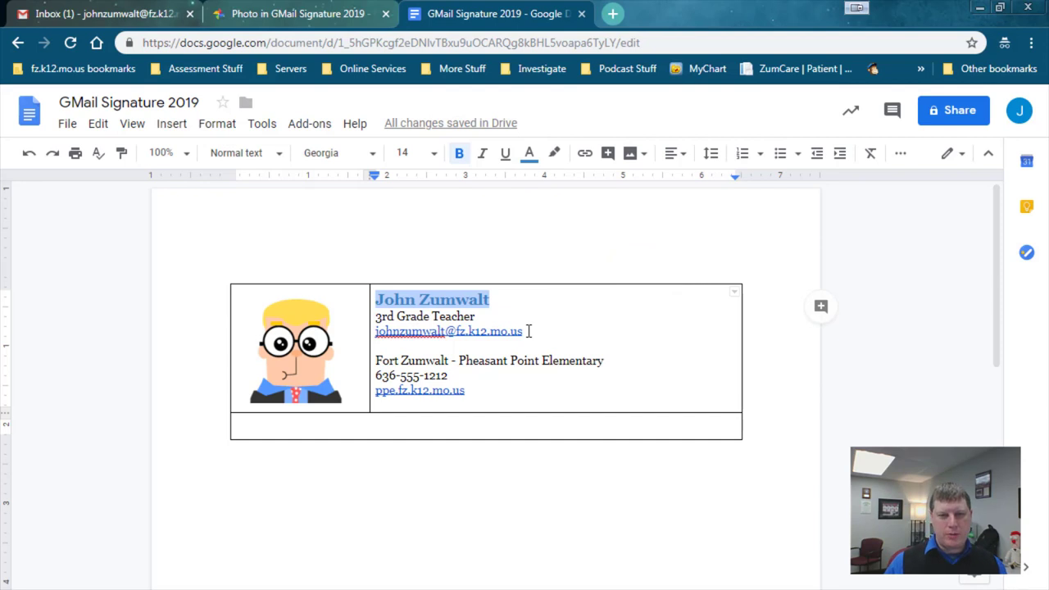
Recolor the e-mail and website links in the contact details with the same medium blue as the name line
{"action": "left_click_drag", "start_coordinate": [528, 331], "coordinate": [378, 332]}
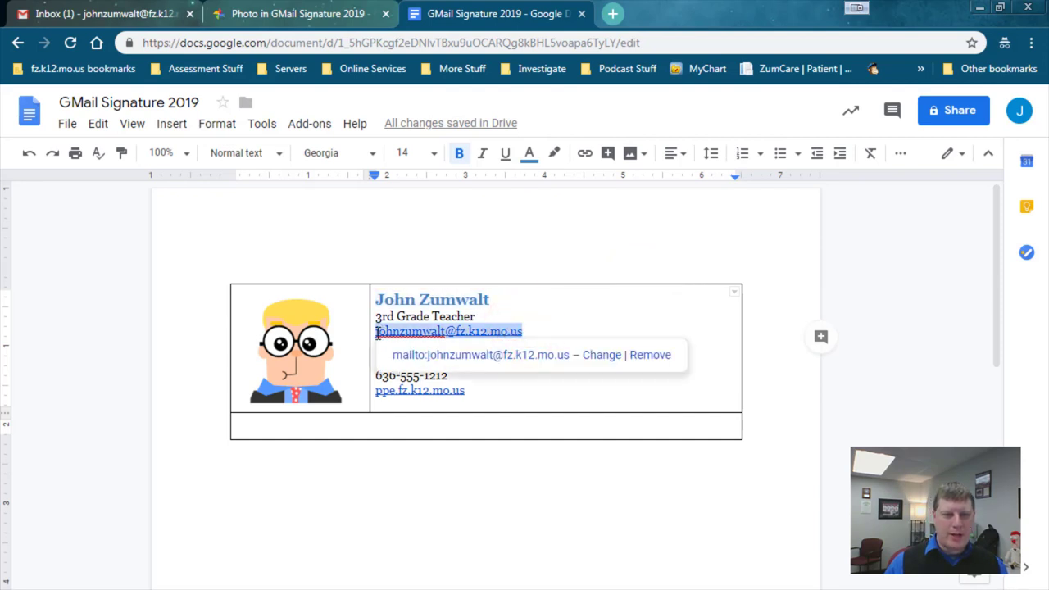
{"action": "left_click", "coordinate": [529, 153]}
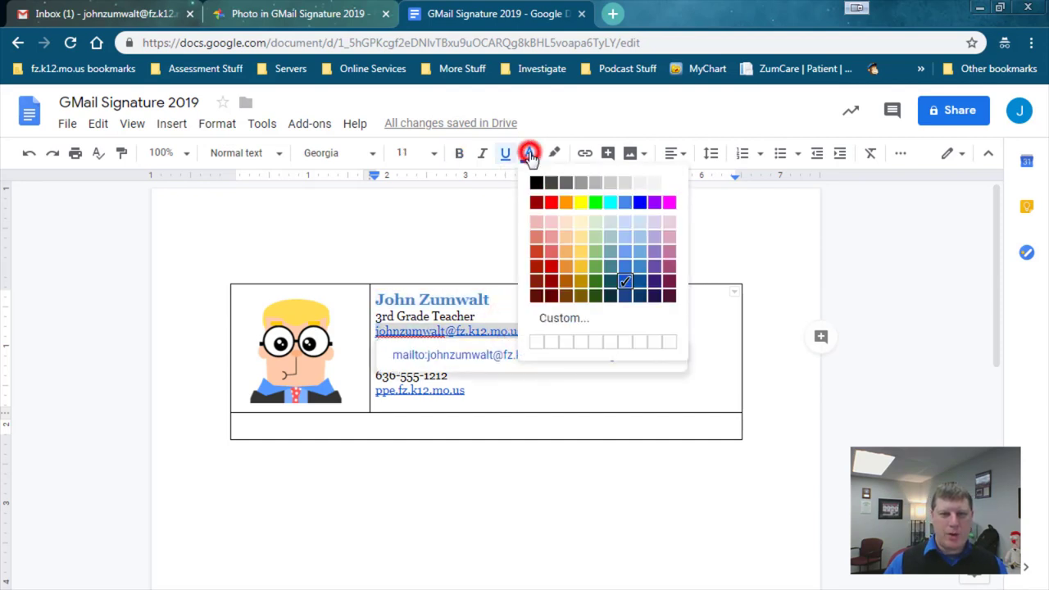
{"action": "left_click", "coordinate": [639, 265]}
{"action": "left_click", "coordinate": [465, 390]}
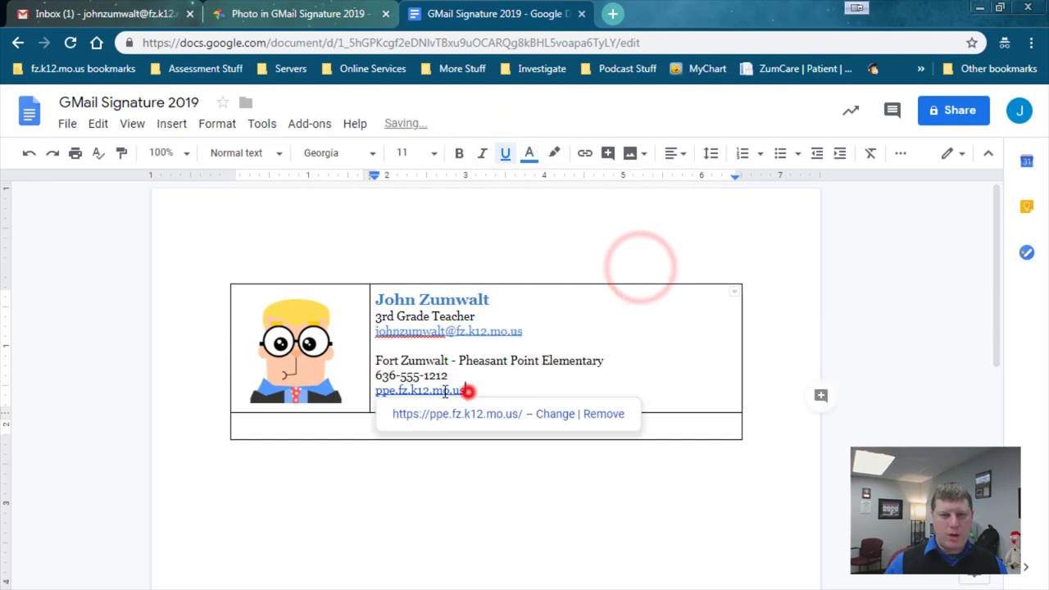
{"action": "left_click_drag", "start_coordinate": [465, 391], "coordinate": [374, 391]}
{"action": "left_click", "coordinate": [529, 153]}
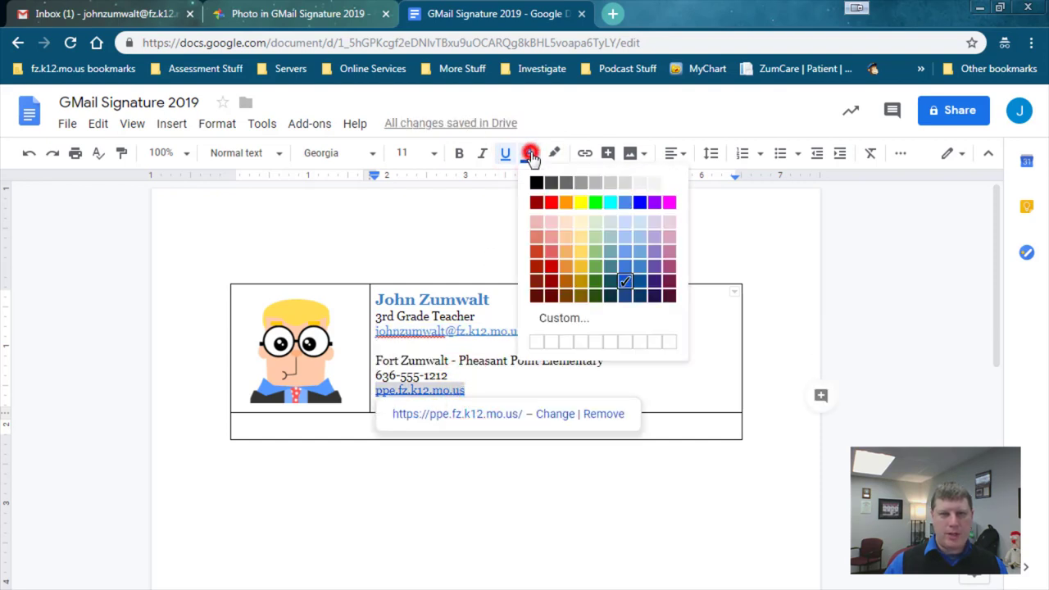
{"action": "left_click", "coordinate": [639, 266]}
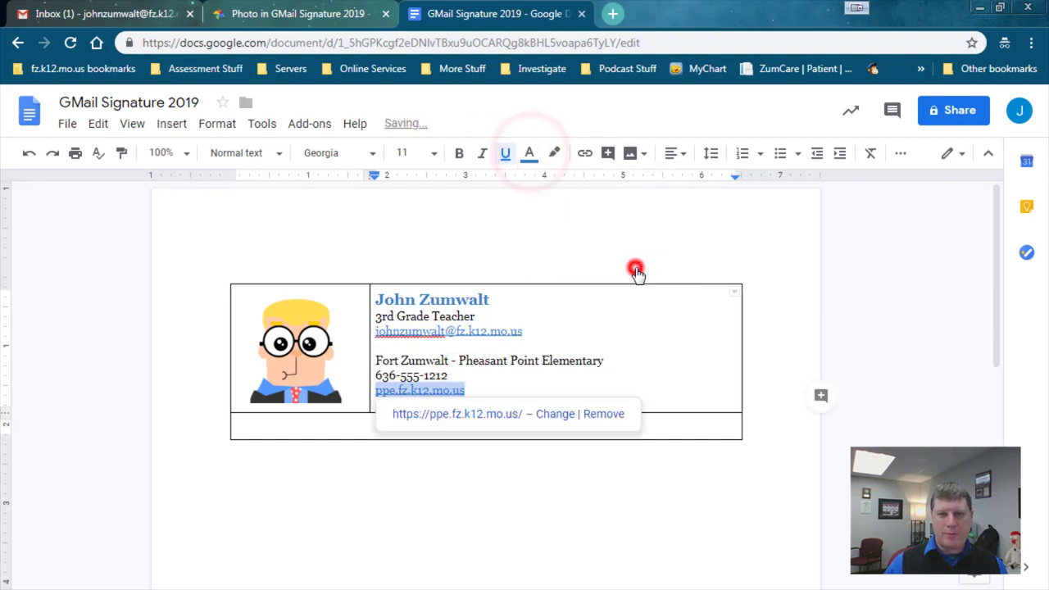
Add an empty line below the website link in the contact details cell
{"action": "left_click", "coordinate": [507, 377]}
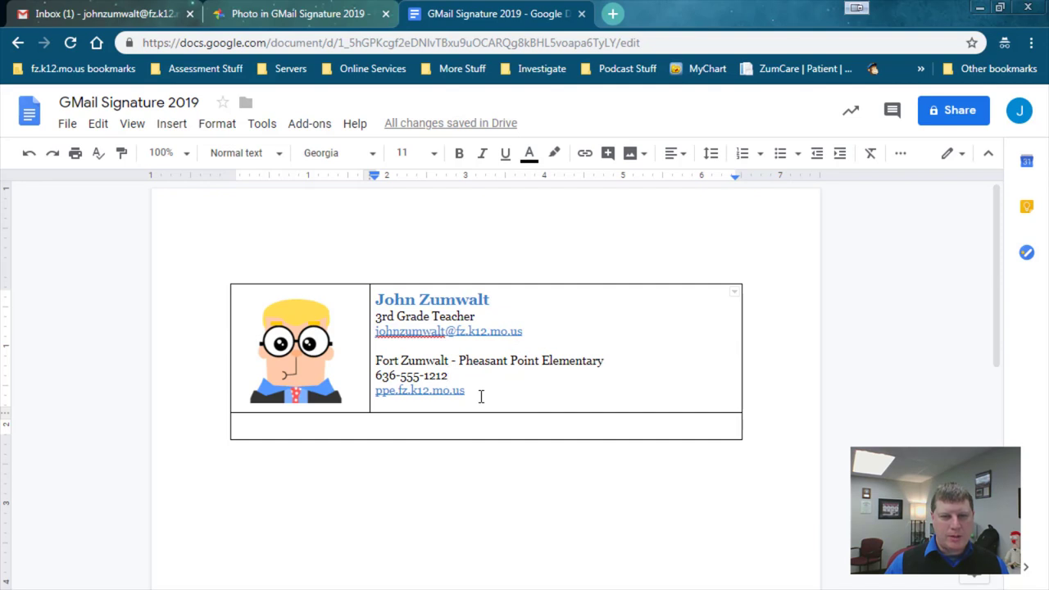
{"action": "left_click", "coordinate": [470, 391]}
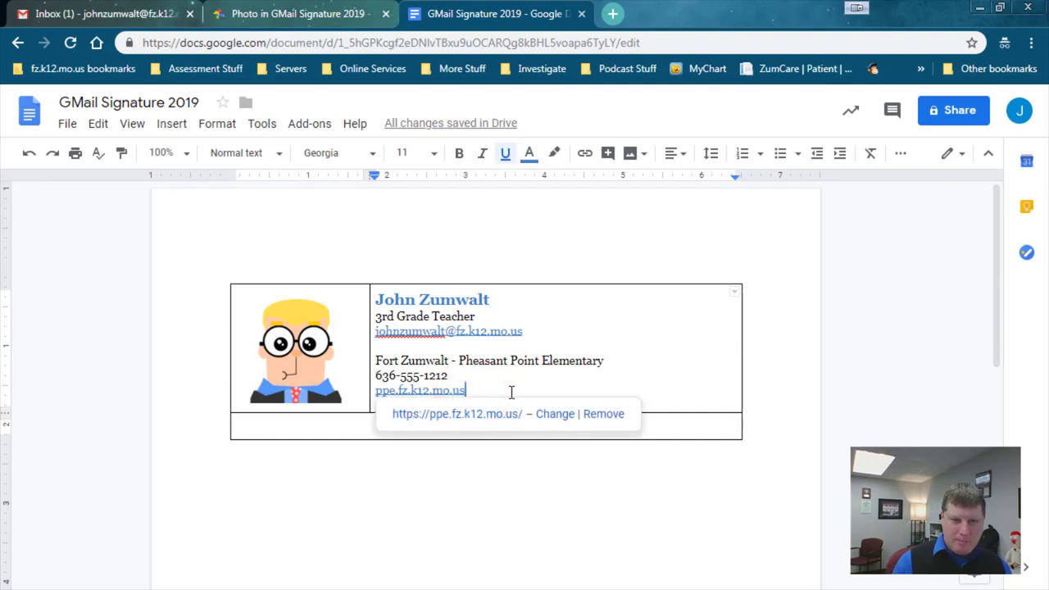
{"action": "key", "text": "Return"}
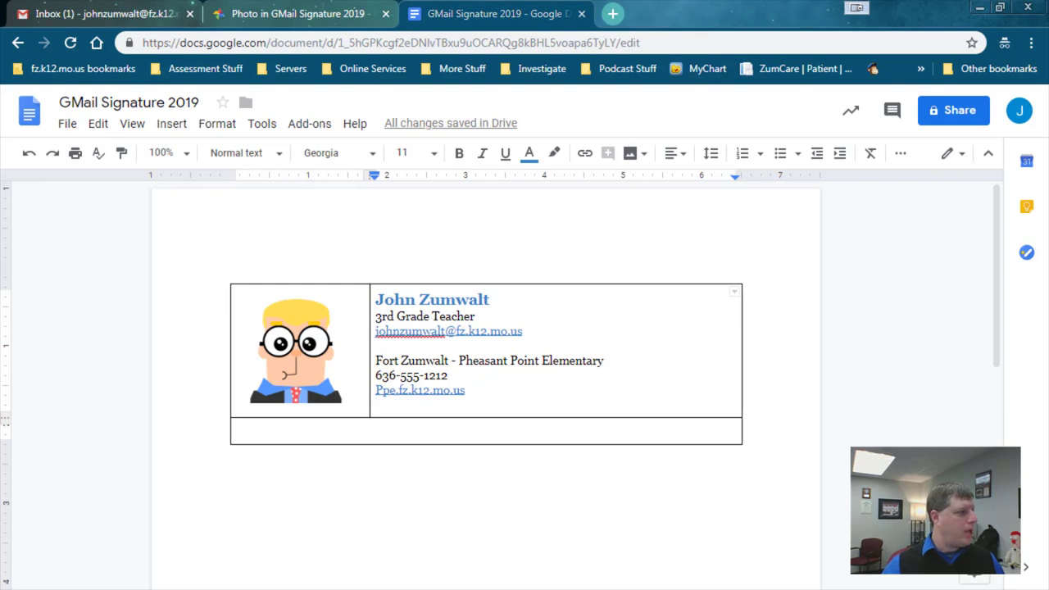
{"action": "left_click", "coordinate": [612, 14]}
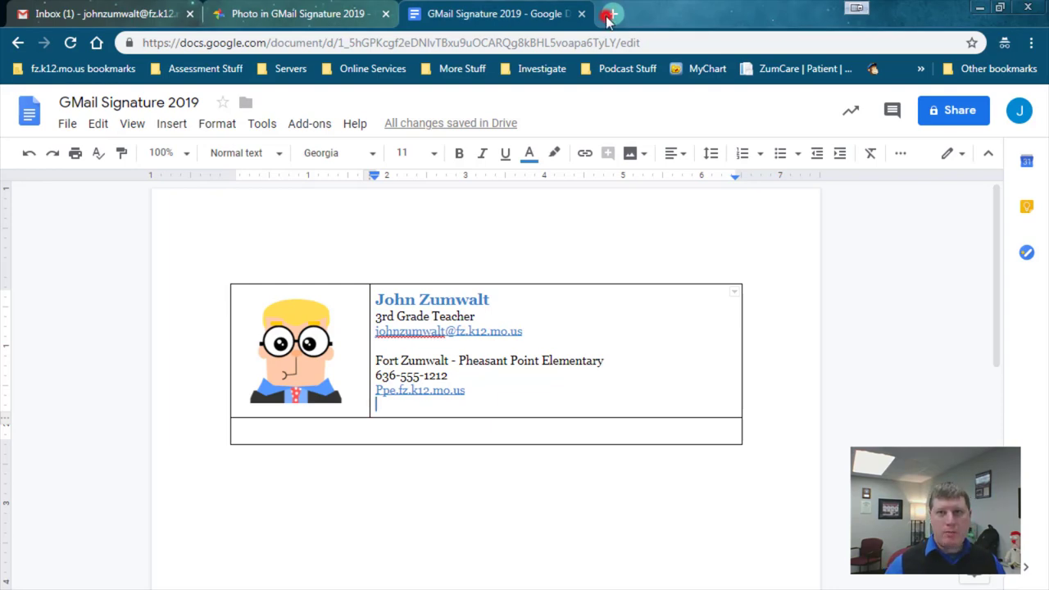
{"action": "type", "text": "http://www.softicons.com/social-media-icons/"}
{"action": "key", "text": "Return"}
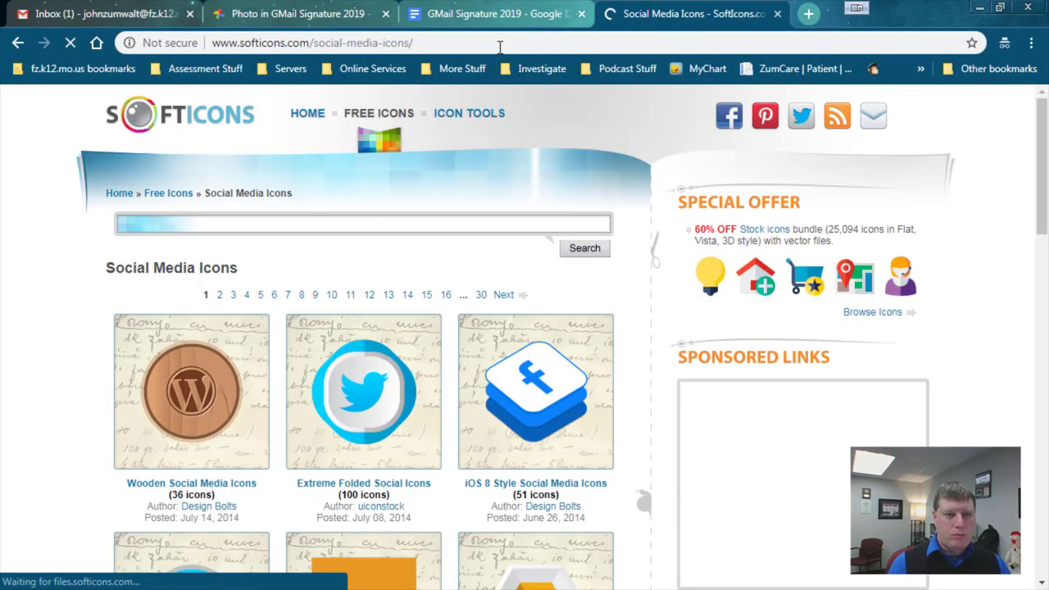
Browse the social media icon sets and open the Square Shadow Social Icons set
{"action": "scroll", "coordinate": [426, 327], "scroll_direction": "down", "scroll_amount": 6}
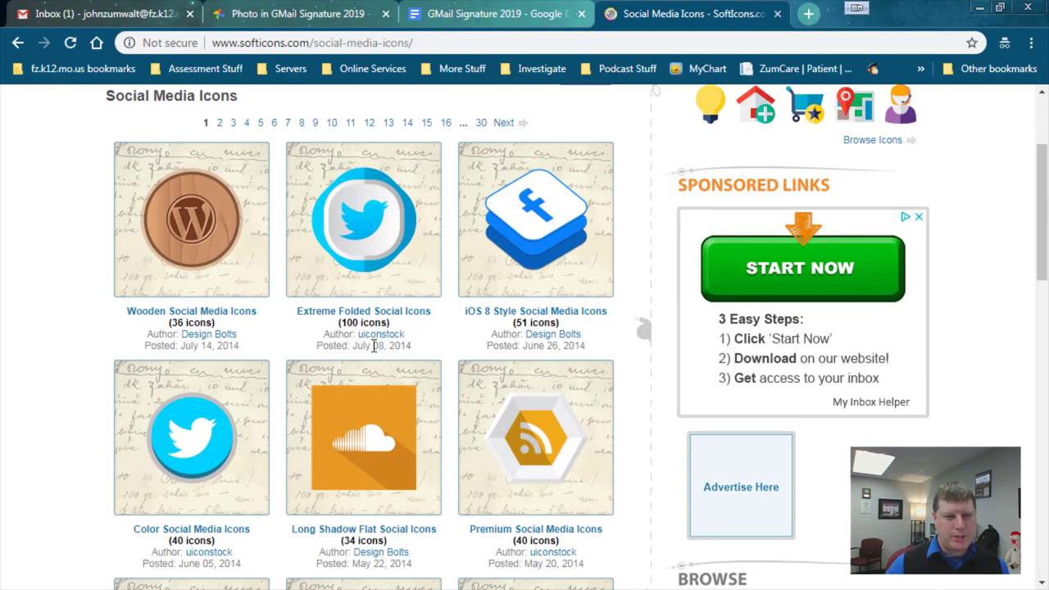
{"action": "scroll", "coordinate": [450, 368], "scroll_direction": "down", "scroll_amount": 4}
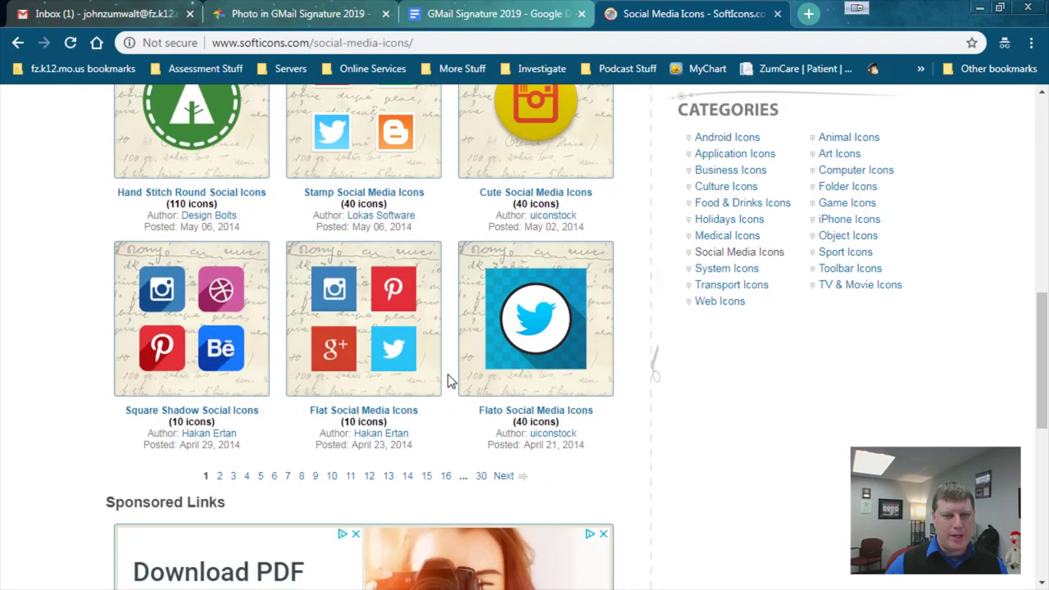
{"action": "scroll", "coordinate": [450, 379], "scroll_direction": "up", "scroll_amount": 2}
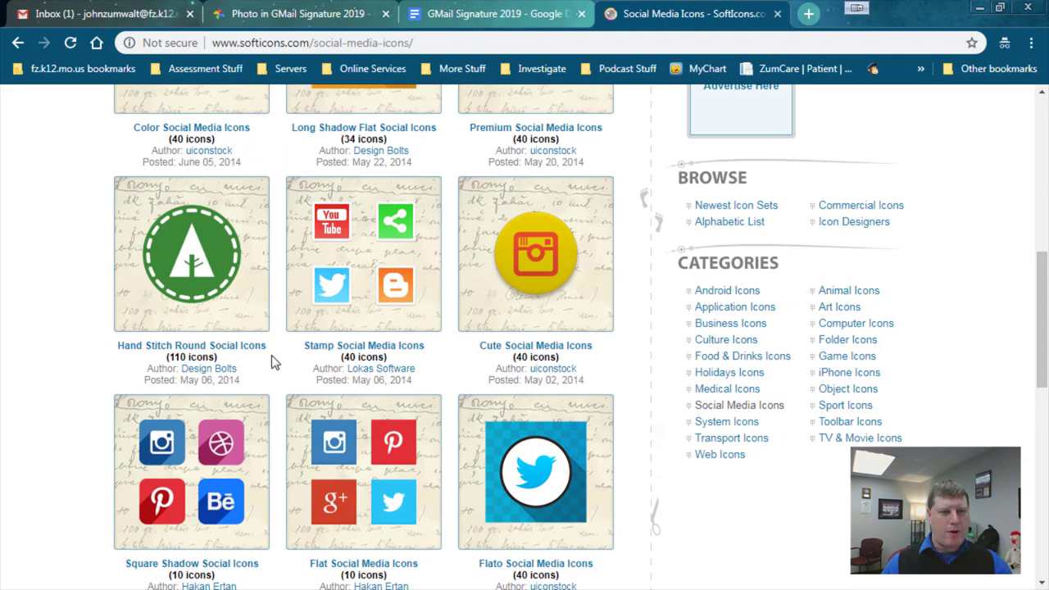
{"action": "scroll", "coordinate": [291, 374], "scroll_direction": "up", "scroll_amount": 1}
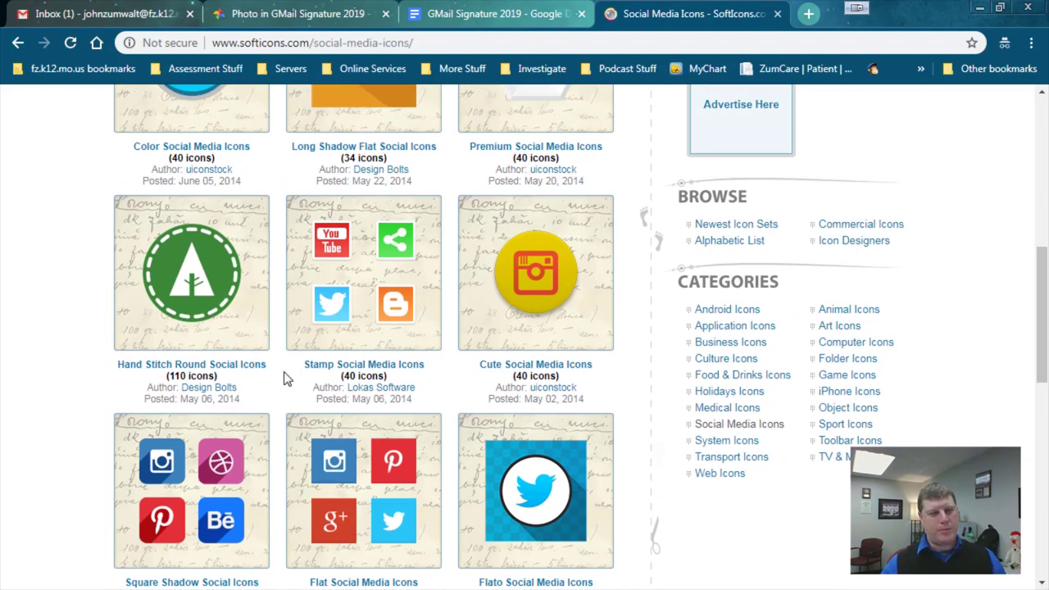
{"action": "scroll", "coordinate": [283, 376], "scroll_direction": "up", "scroll_amount": 4}
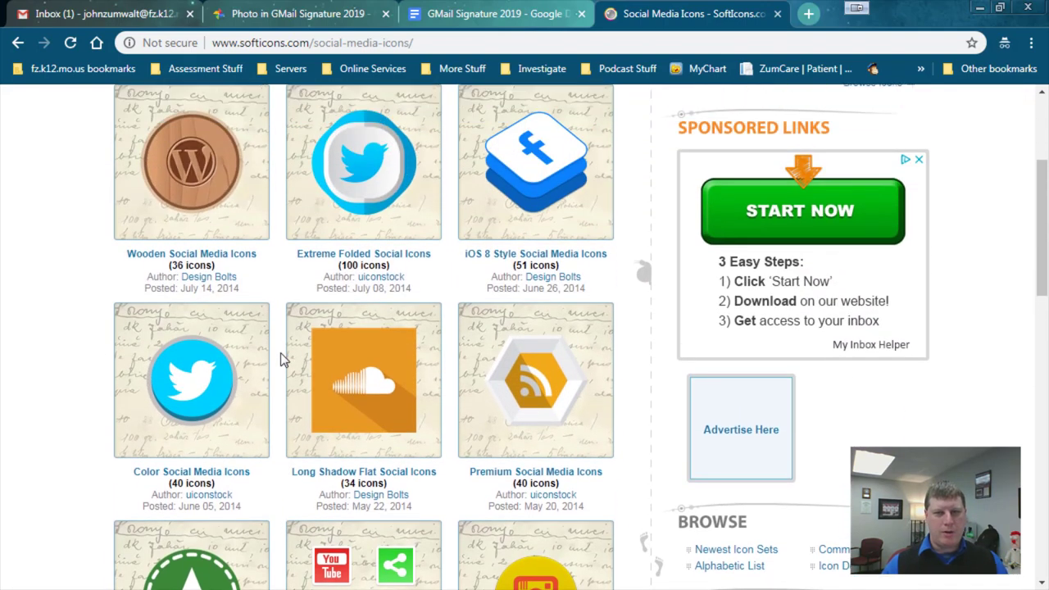
{"action": "scroll", "coordinate": [280, 359], "scroll_direction": "up", "scroll_amount": 2}
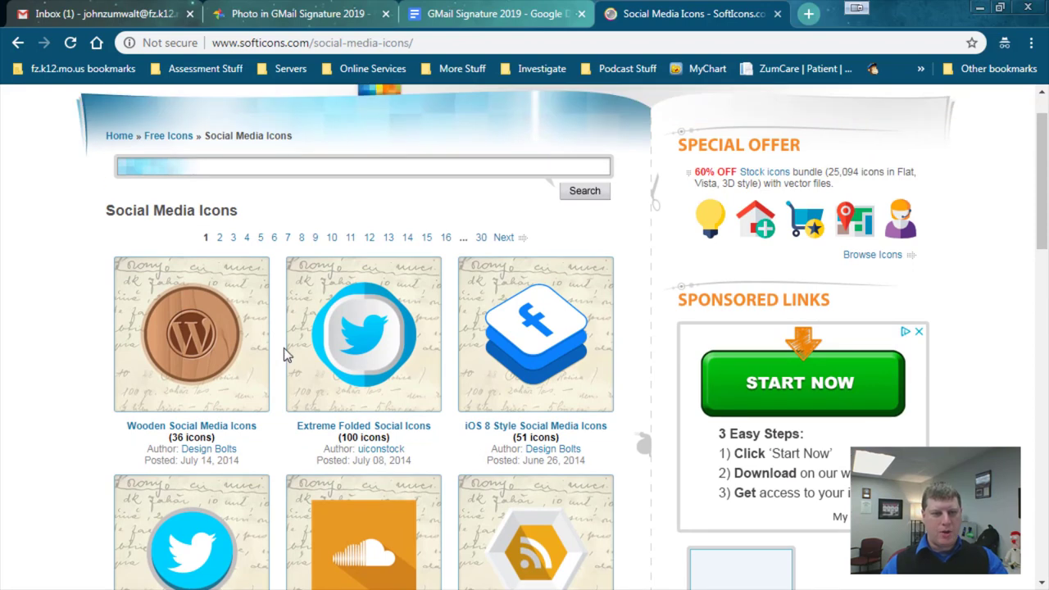
{"action": "scroll", "coordinate": [281, 349], "scroll_direction": "down", "scroll_amount": 3}
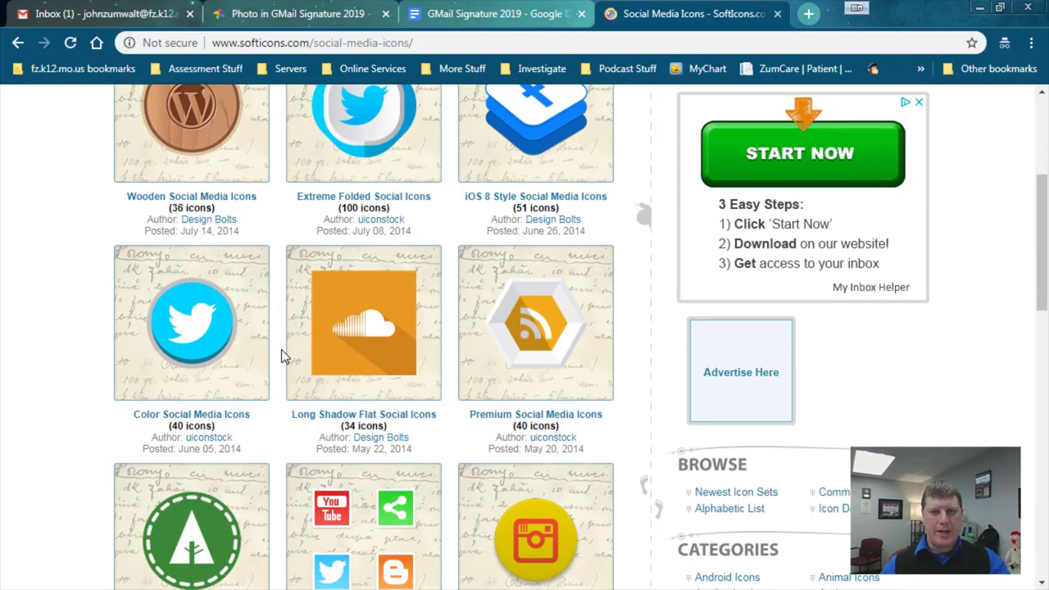
{"action": "scroll", "coordinate": [281, 349], "scroll_direction": "down", "scroll_amount": 5}
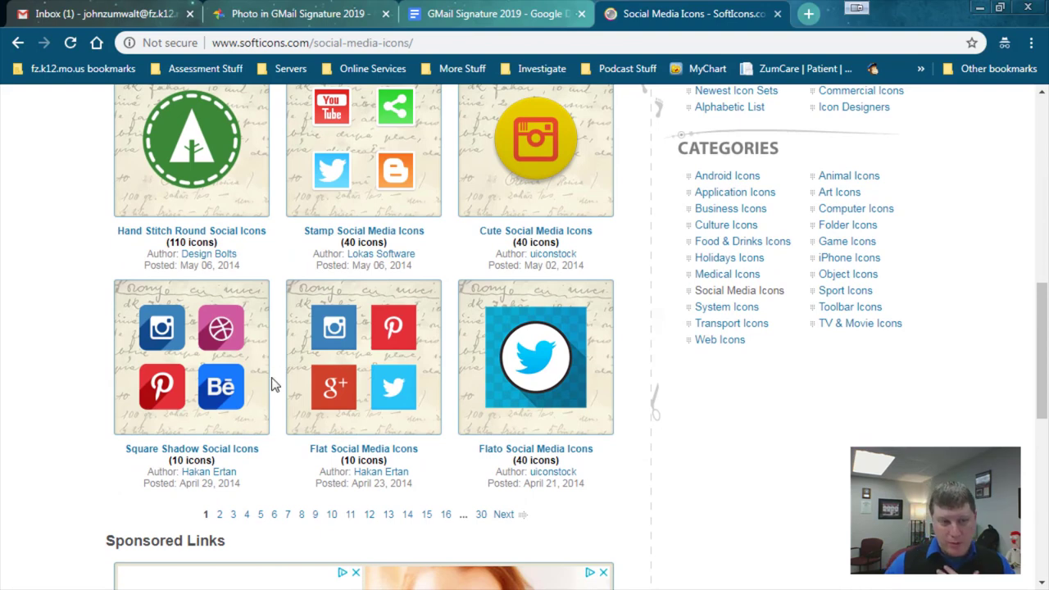
{"action": "left_click", "coordinate": [245, 457]}
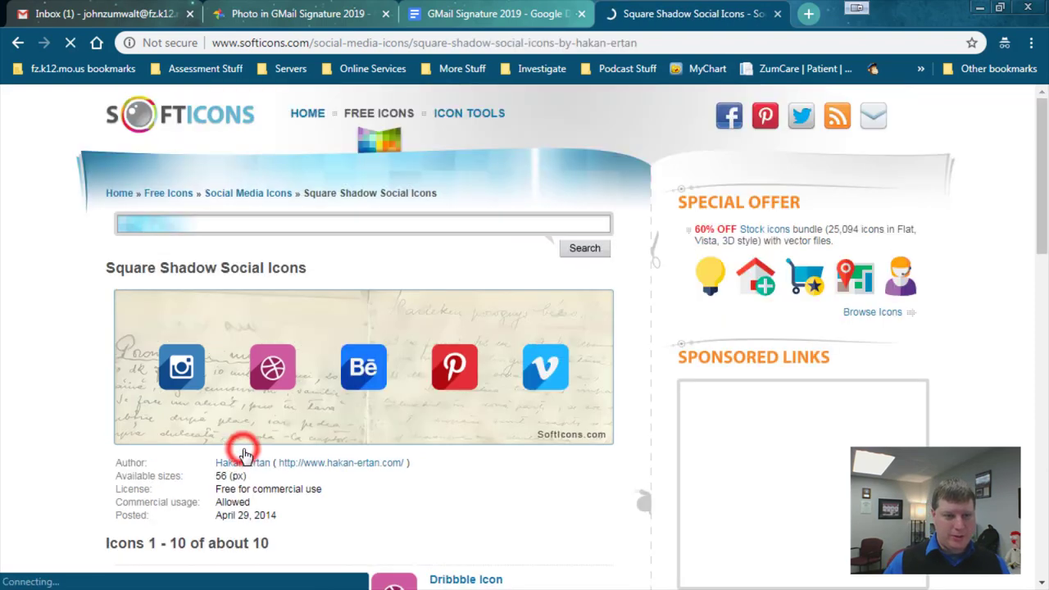
Download the Twitter icon with the bird from the Square Shadow set as a 56x56 px PNG file
{"action": "scroll", "coordinate": [477, 463], "scroll_direction": "down", "scroll_amount": 1}
{"action": "scroll", "coordinate": [477, 462], "scroll_direction": "down", "scroll_amount": 5}
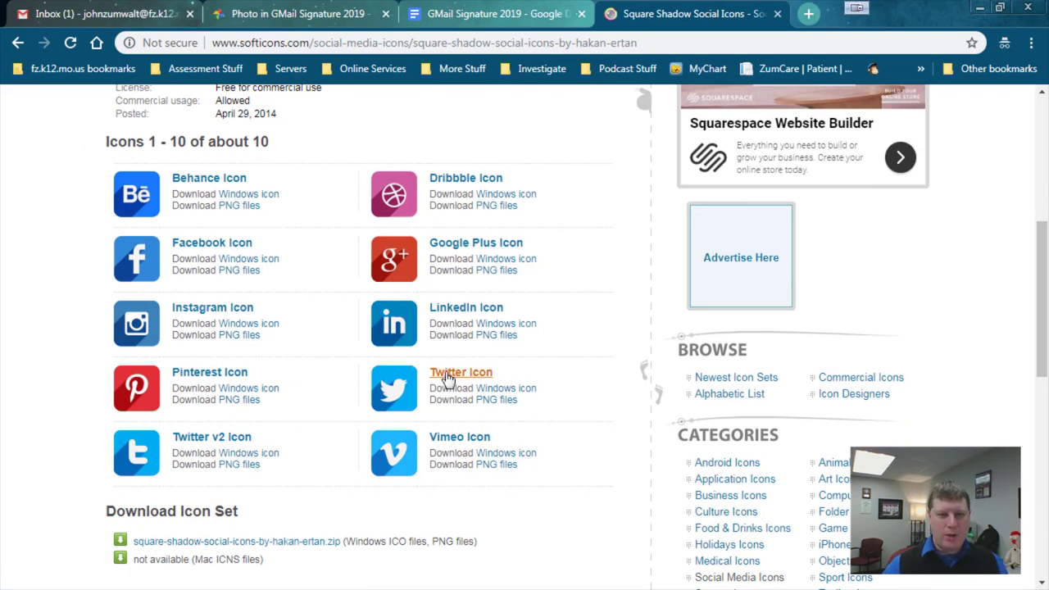
{"action": "left_click", "coordinate": [497, 405]}
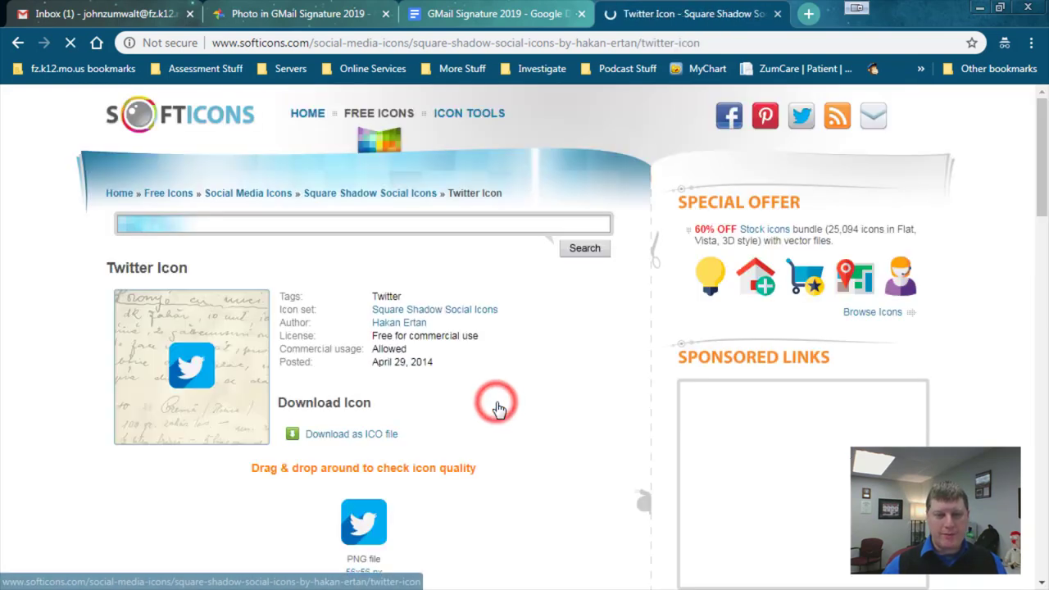
{"action": "scroll", "coordinate": [506, 411], "scroll_direction": "down", "scroll_amount": 2}
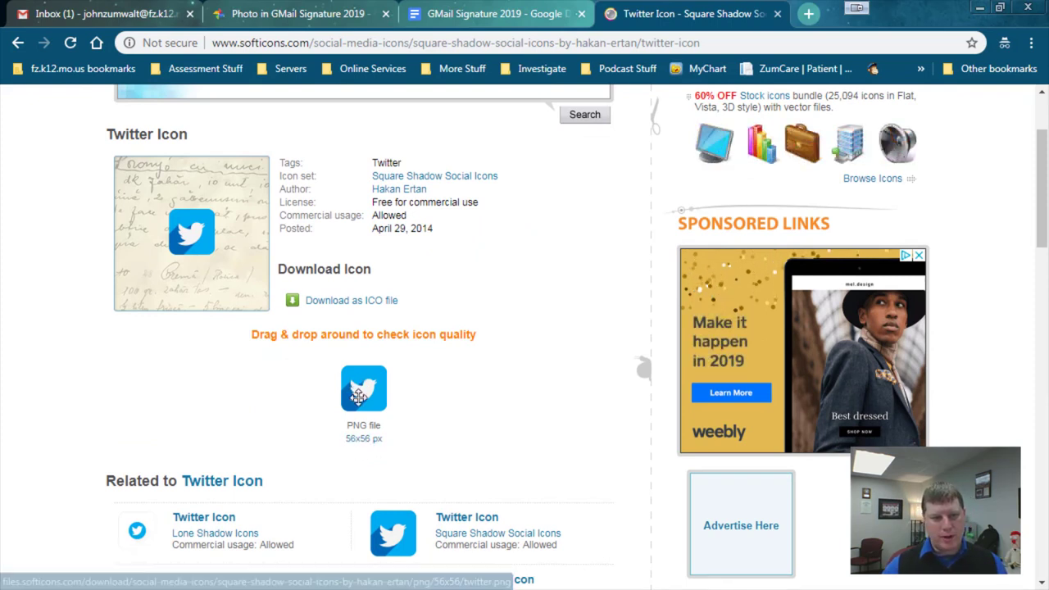
{"action": "left_click", "coordinate": [355, 443]}
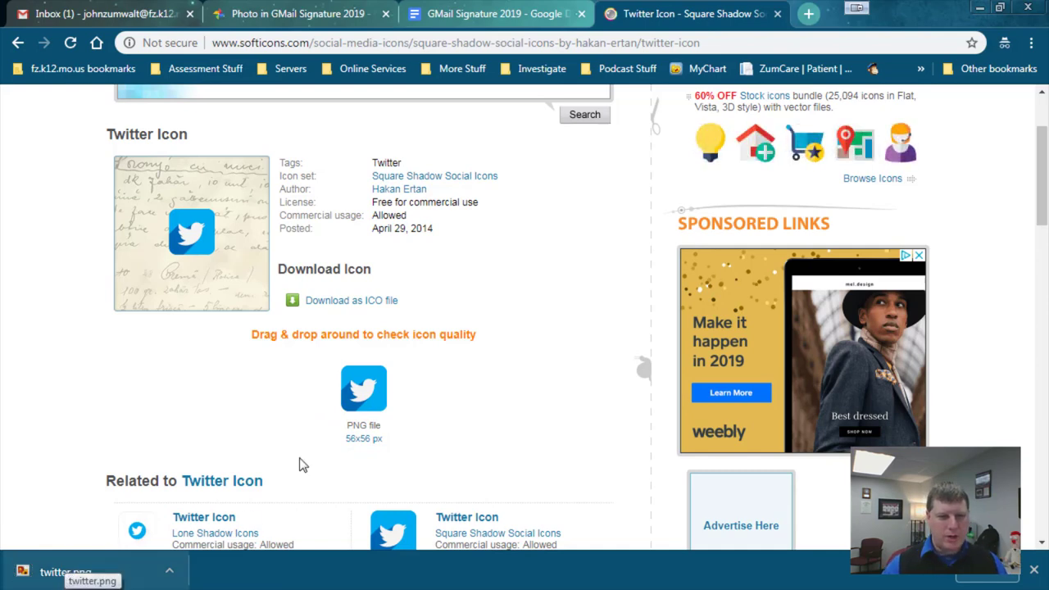
Download the LinkedIn icon from the same set as a 56x56 px PNG file and return to the set's page
{"action": "left_click", "coordinate": [18, 42]}
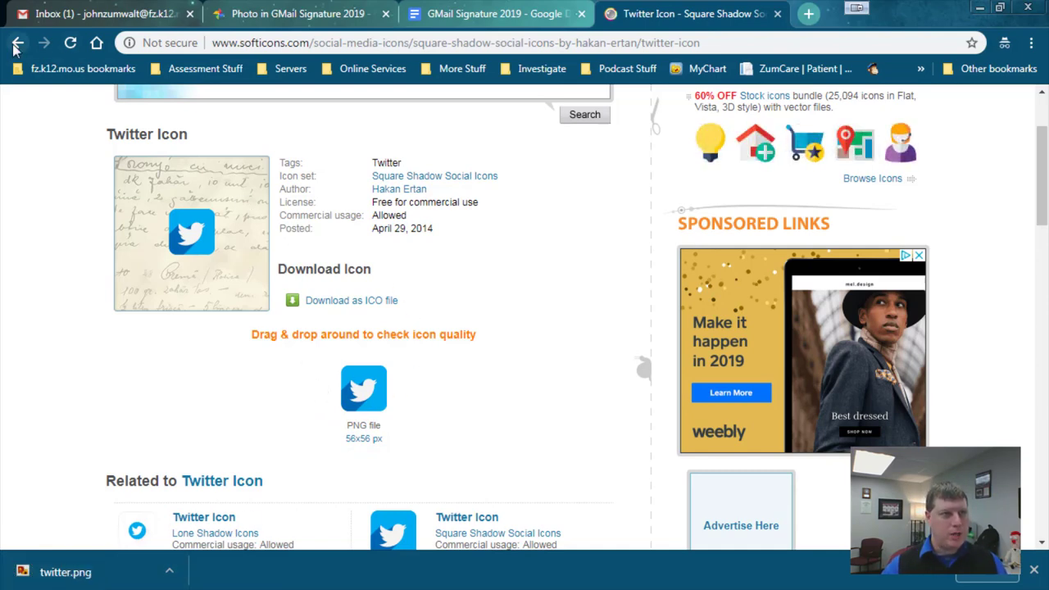
{"action": "scroll", "coordinate": [344, 360], "scroll_direction": "down", "scroll_amount": 2}
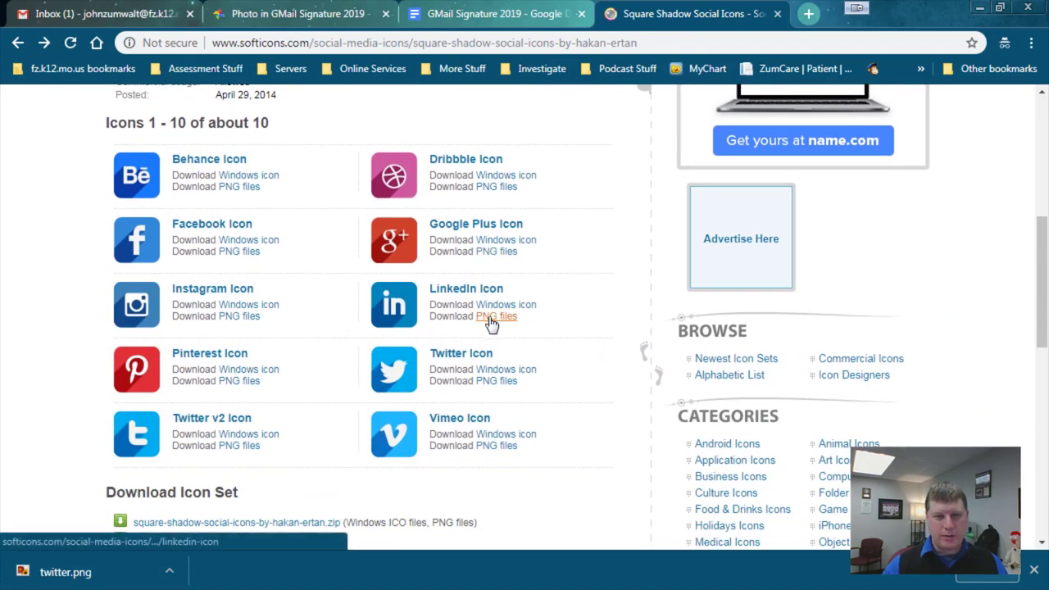
{"action": "left_click", "coordinate": [502, 318]}
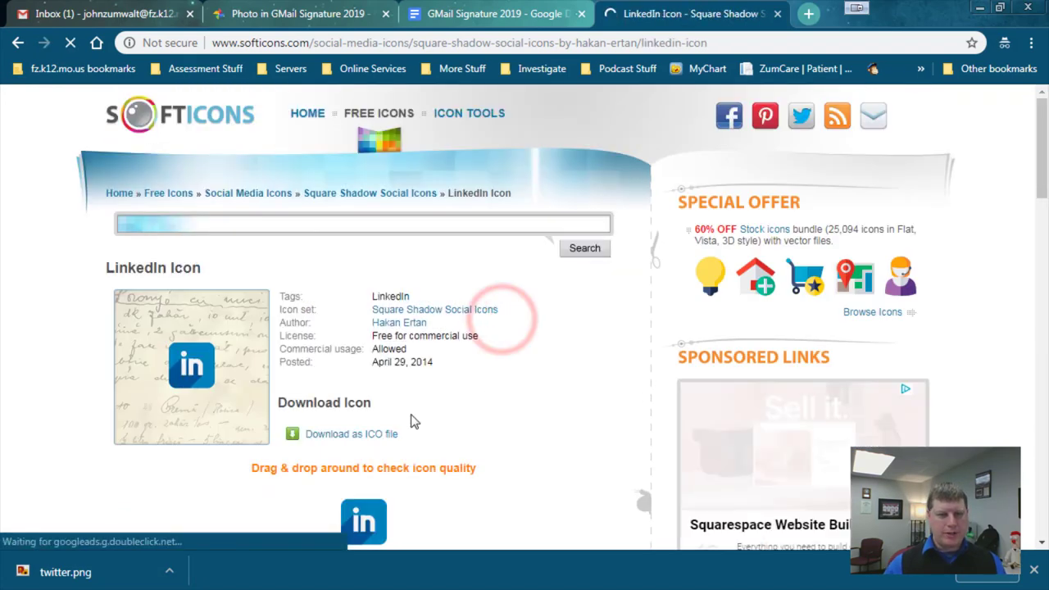
{"action": "scroll", "coordinate": [368, 492], "scroll_direction": "down", "scroll_amount": 1}
{"action": "left_click", "coordinate": [363, 476]}
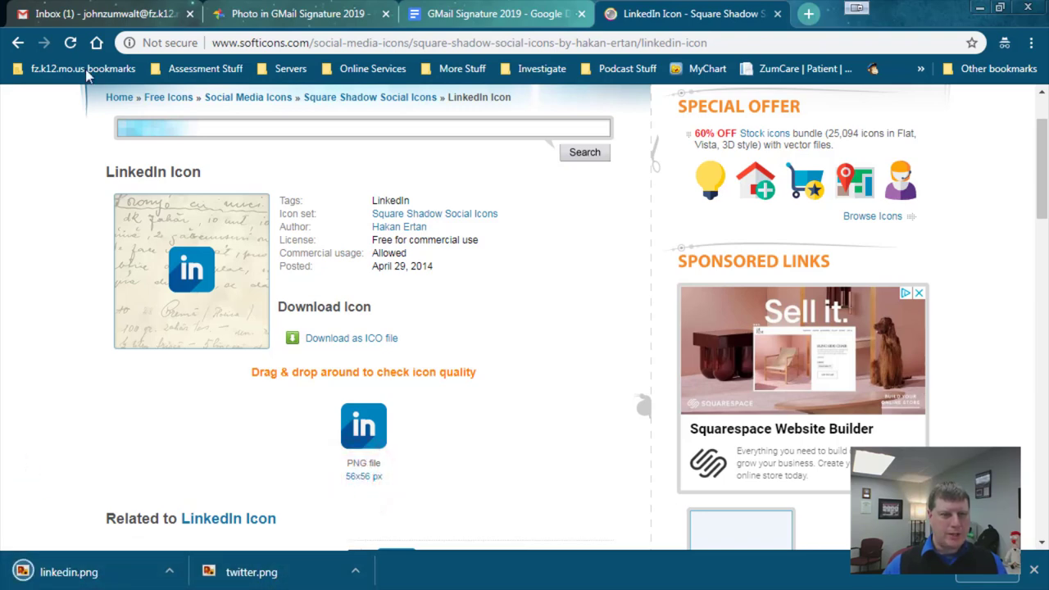
{"action": "left_click", "coordinate": [19, 43]}
{"action": "scroll", "coordinate": [511, 477], "scroll_direction": "down", "scroll_amount": 6}
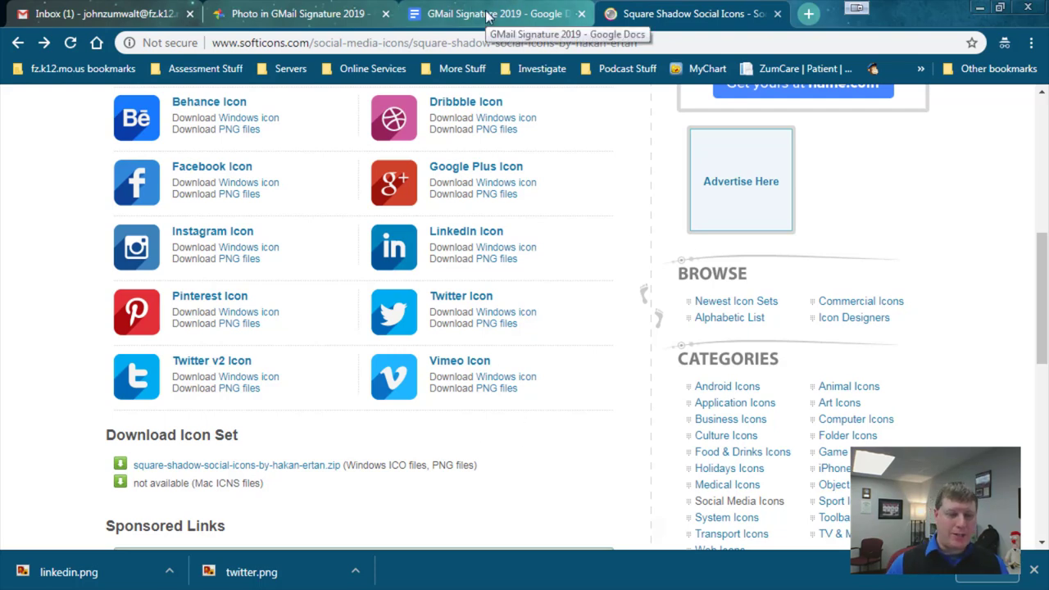
Switch to Google Photos and return from the portrait photo to the GMail Signature 2019 shared album
{"action": "left_click", "coordinate": [346, 17]}
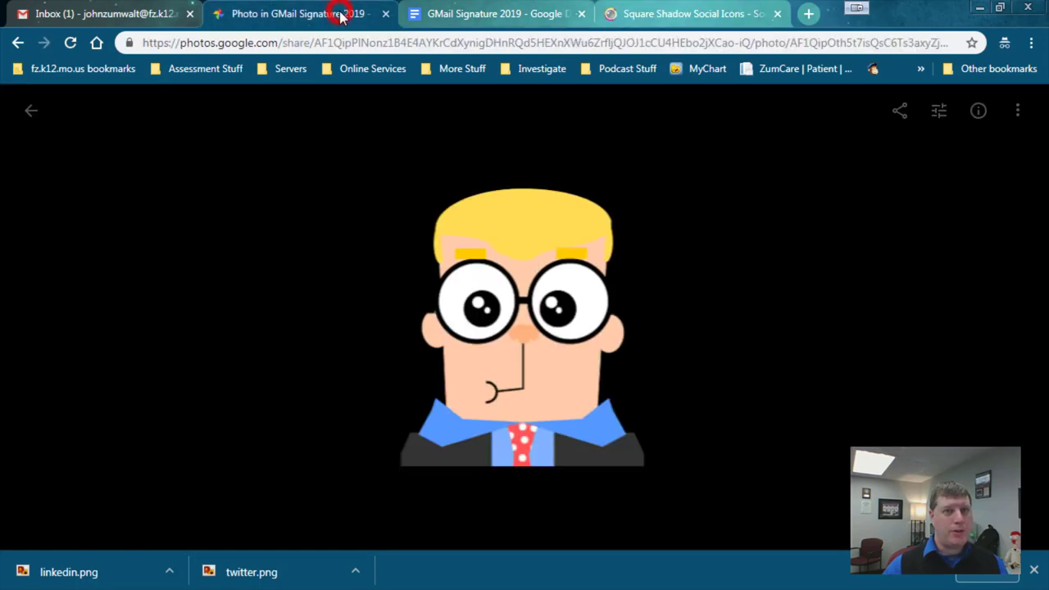
{"action": "left_click", "coordinate": [31, 111]}
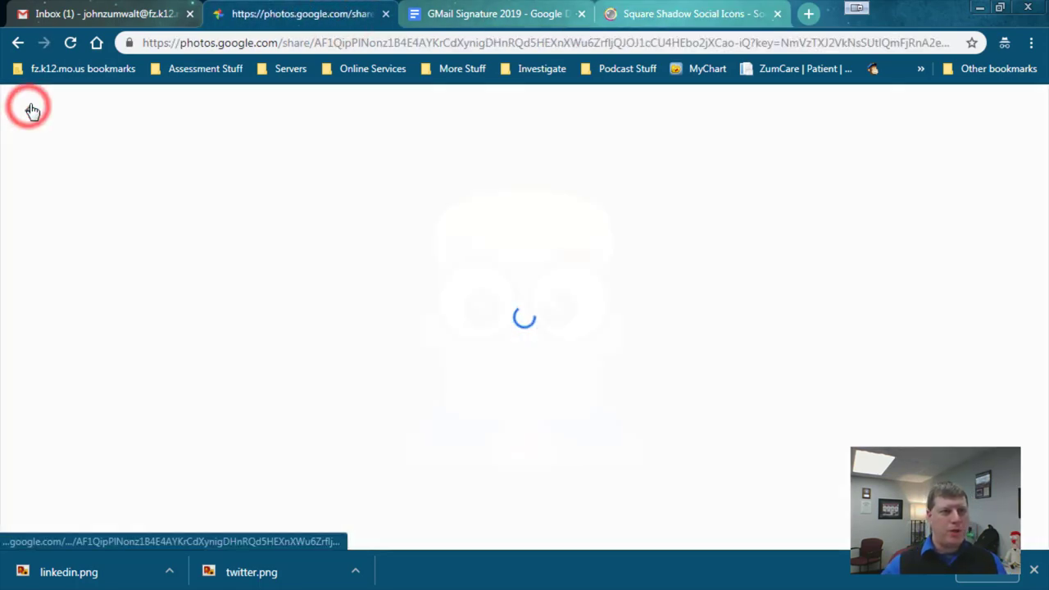
{"action": "scroll", "coordinate": [391, 295], "scroll_direction": "down", "scroll_amount": 2}
{"action": "scroll", "coordinate": [573, 293], "scroll_direction": "up", "scroll_amount": 2}
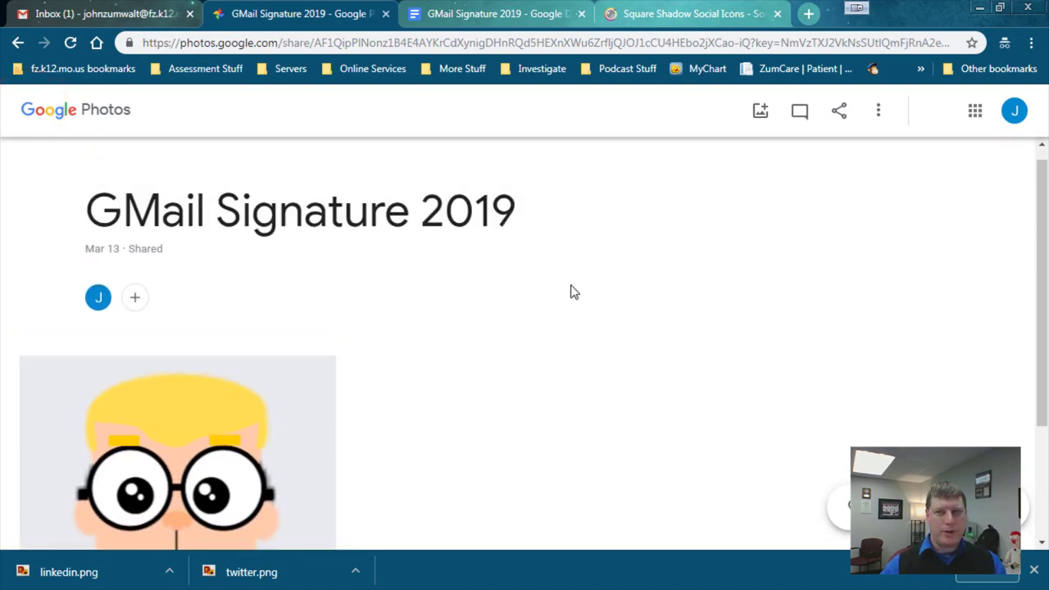
Add linkedin.png and twitter.png from the computer's Downloads folder to the GMail Signature 2019 album
{"action": "left_click", "coordinate": [761, 114]}
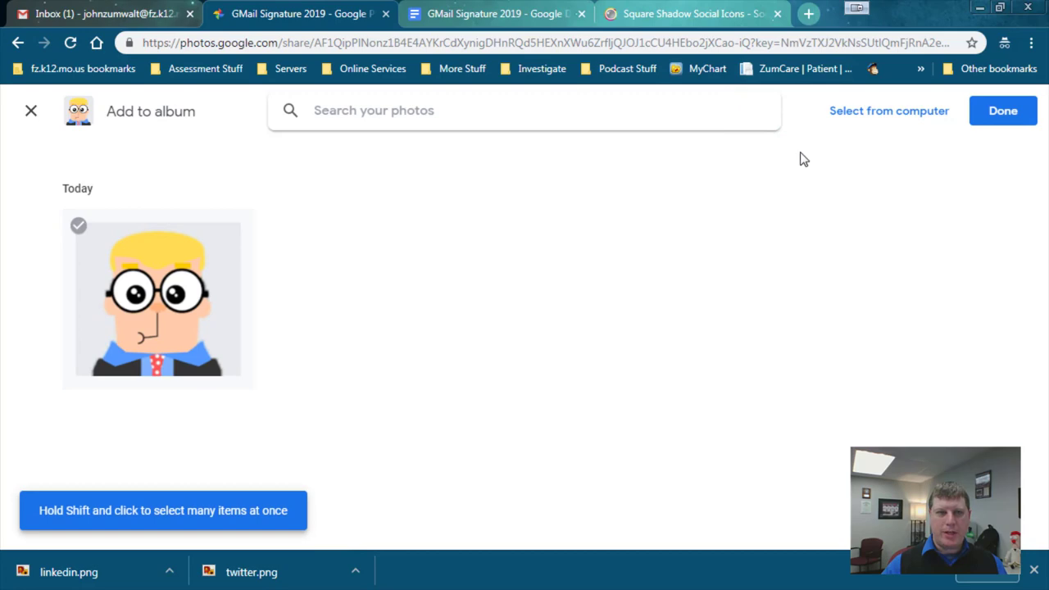
{"action": "left_click", "coordinate": [893, 113]}
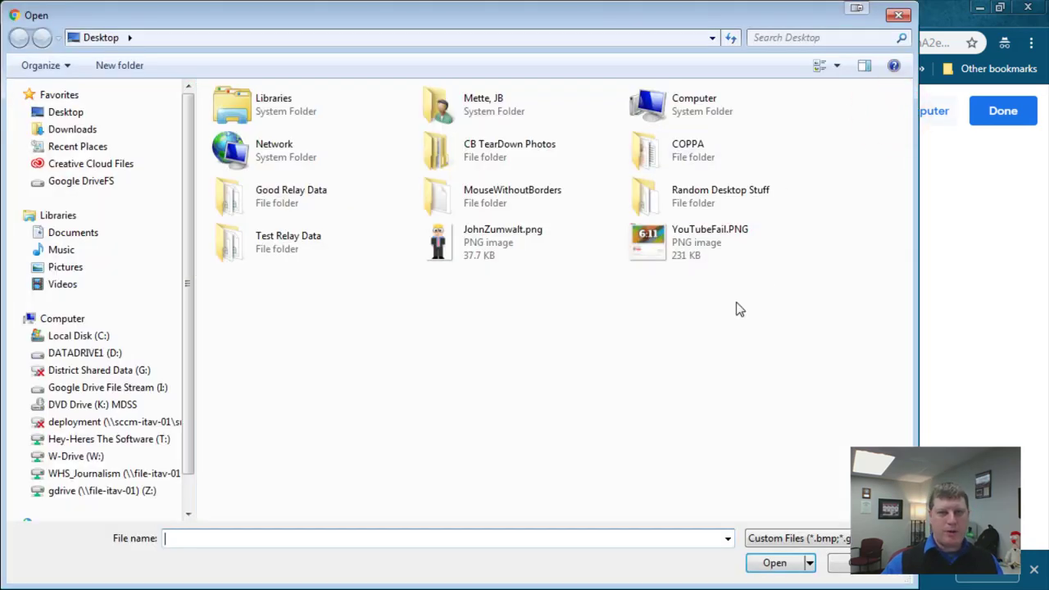
{"action": "left_click", "coordinate": [72, 128]}
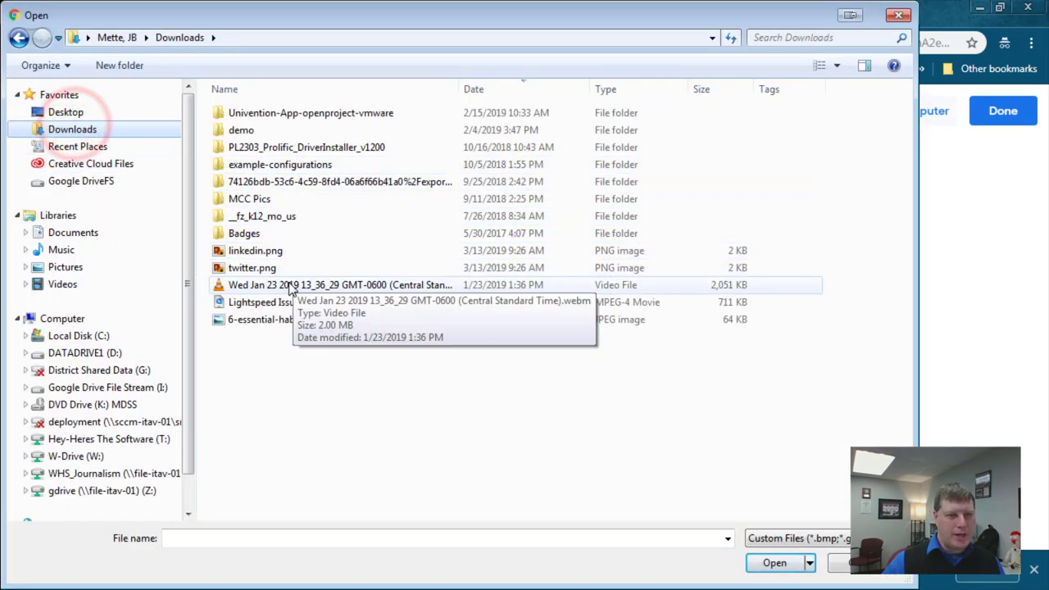
{"action": "left_click", "coordinate": [273, 253]}
{"action": "left_click", "coordinate": [262, 267], "text": "ctrl"}
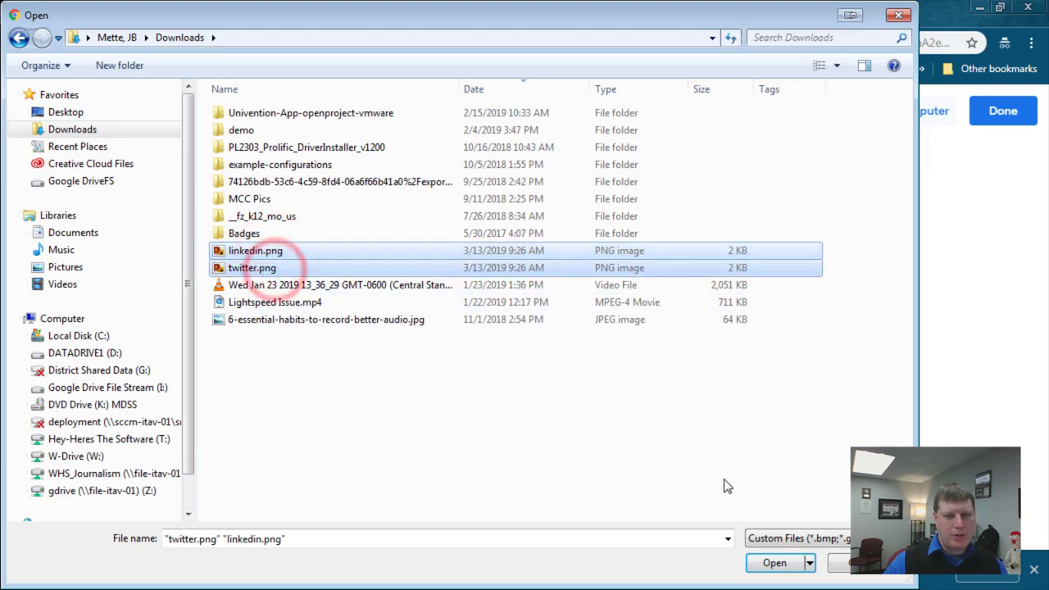
{"action": "left_click", "coordinate": [774, 563]}
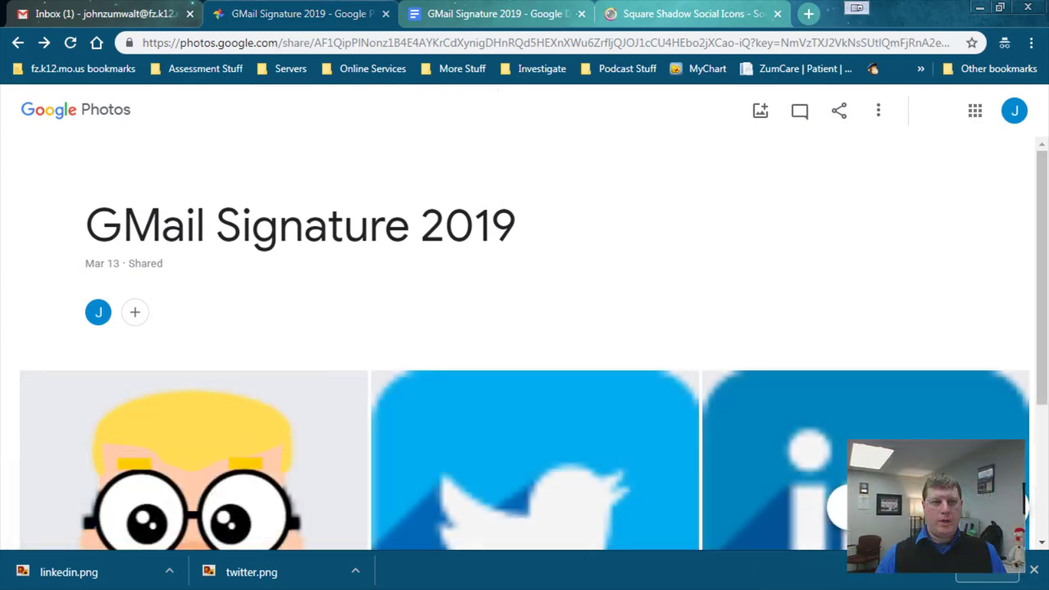
In the GMail Signature 2019 document, insert the LinkedIn icon from Google Photos on the line below the school website link
{"action": "left_click", "coordinate": [494, 15]}
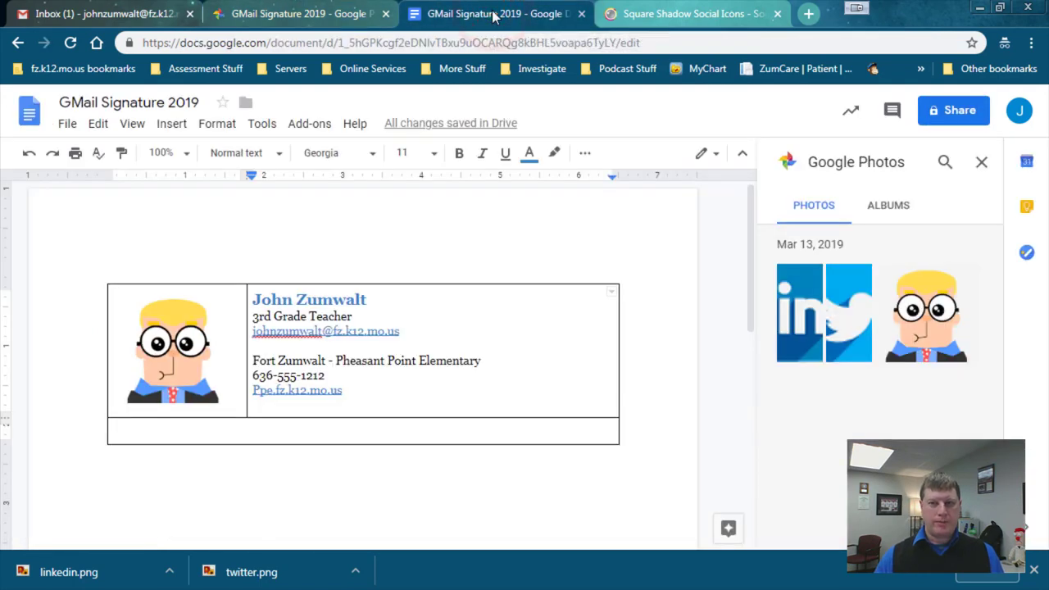
{"action": "left_click", "coordinate": [261, 408]}
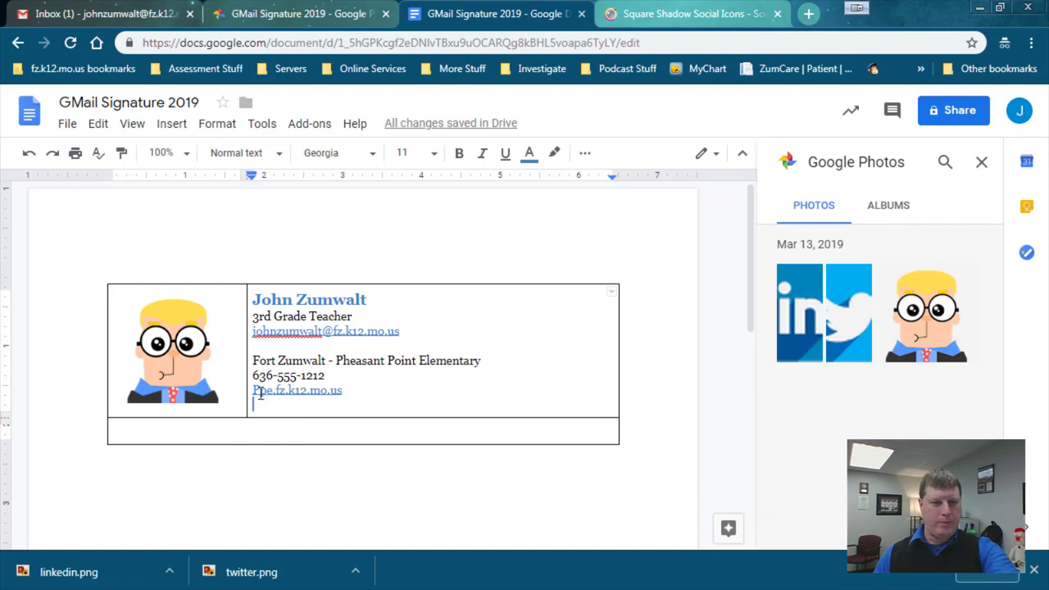
{"action": "left_click", "coordinate": [170, 123]}
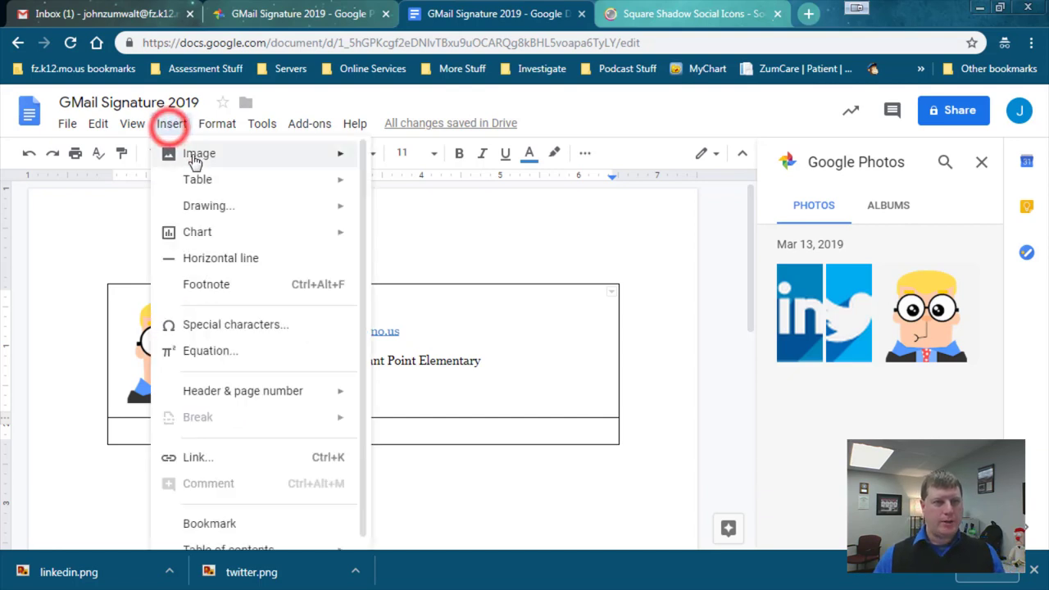
{"action": "left_click", "coordinate": [195, 156]}
{"action": "left_click", "coordinate": [409, 253]}
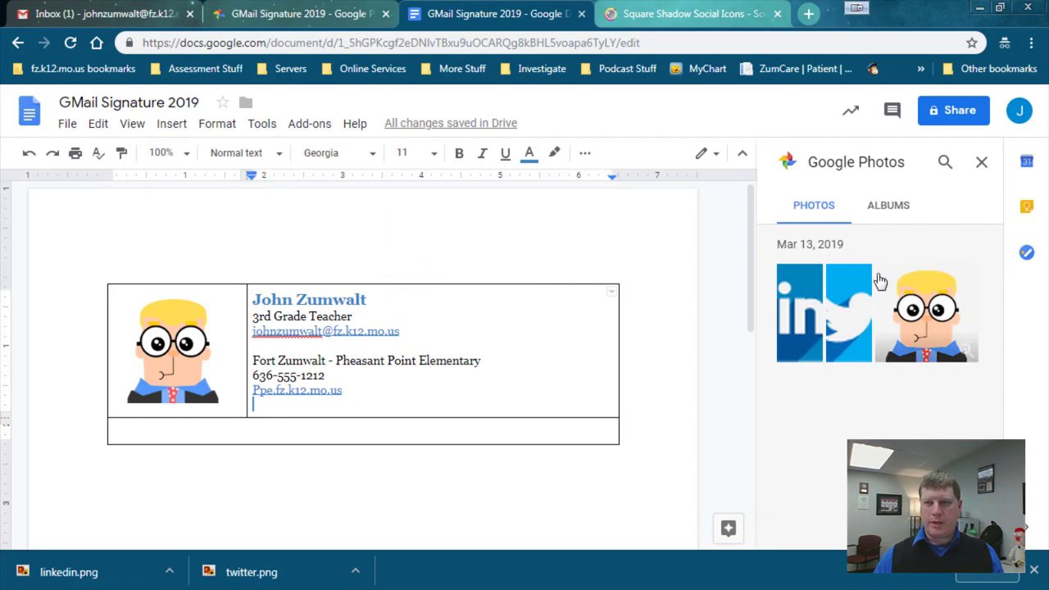
{"action": "left_click", "coordinate": [809, 324]}
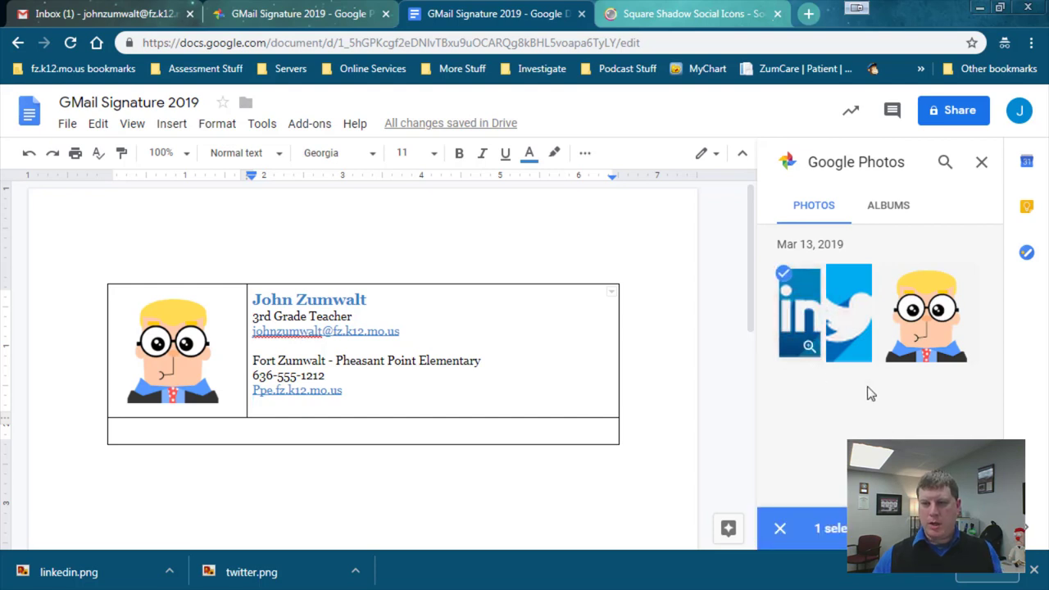
{"action": "left_click", "coordinate": [971, 528]}
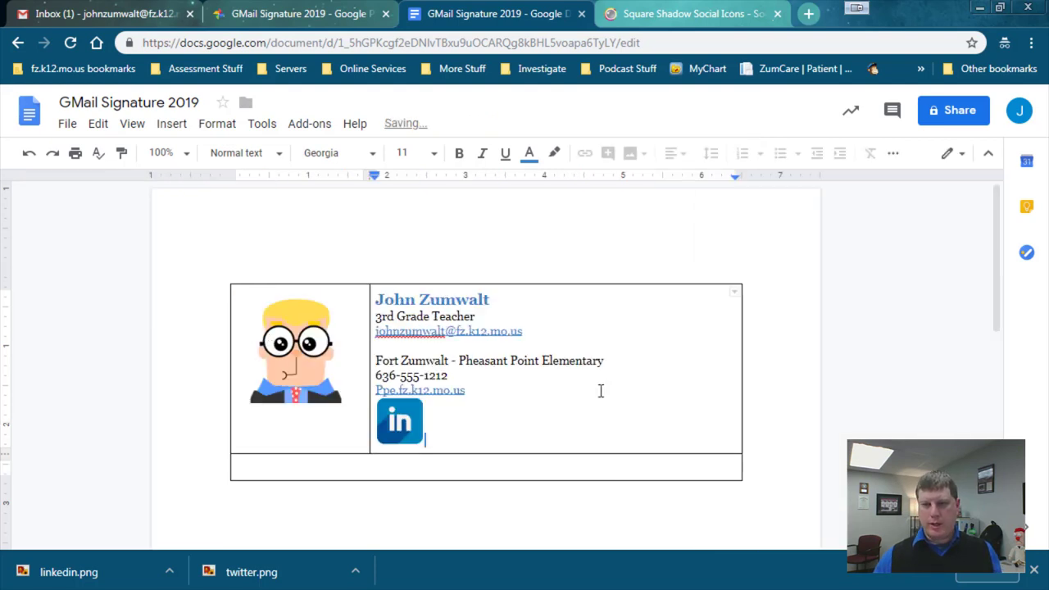
Shrink the LinkedIn icon to about half its size and place the cursor right after it
{"action": "left_click", "coordinate": [399, 432]}
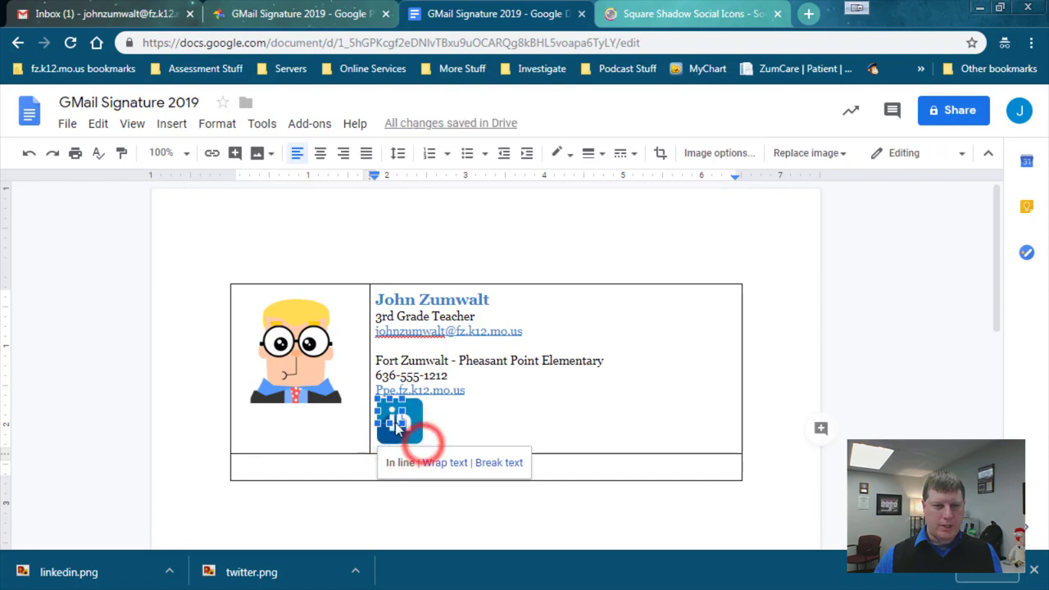
{"action": "left_click_drag", "start_coordinate": [390, 414], "coordinate": [398, 419]}
{"action": "left_click", "coordinate": [412, 409]}
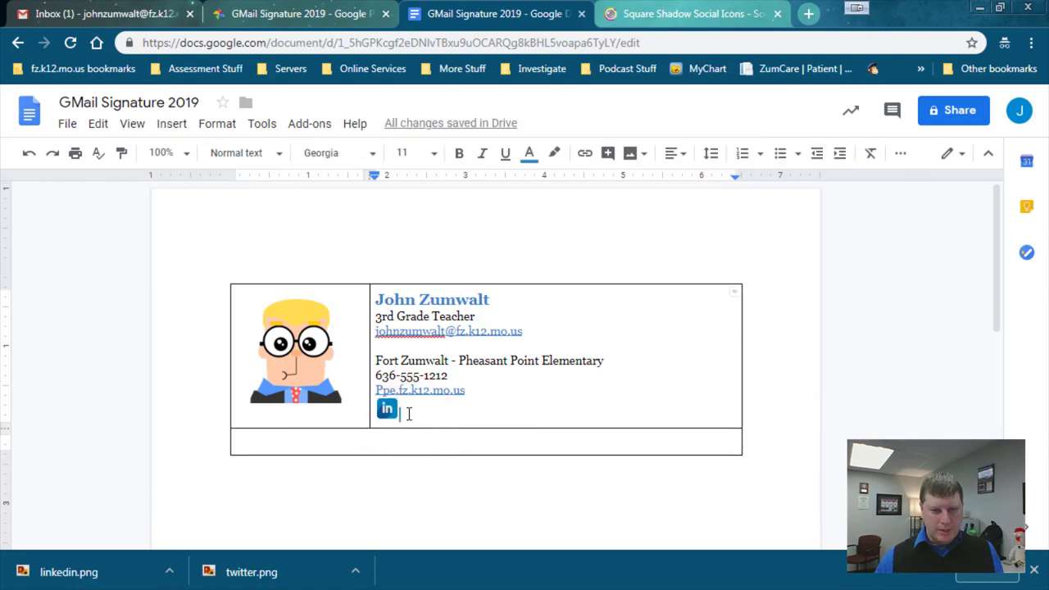
Insert the Twitter icon from Google Photos directly after the LinkedIn icon
{"action": "left_click", "coordinate": [168, 123]}
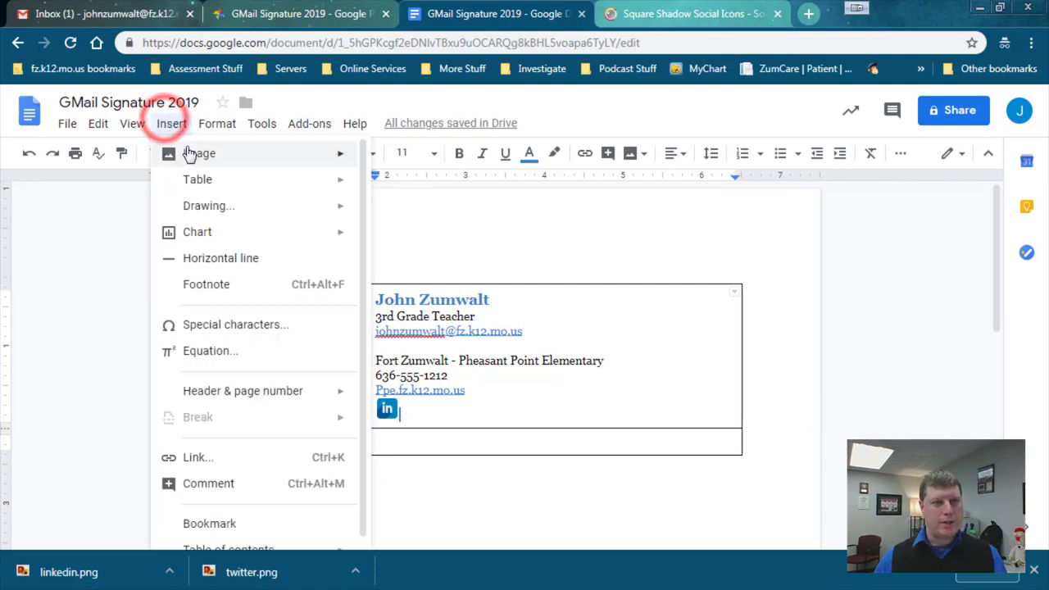
{"action": "mouse_move", "coordinate": [176, 153]}
{"action": "left_click", "coordinate": [421, 254]}
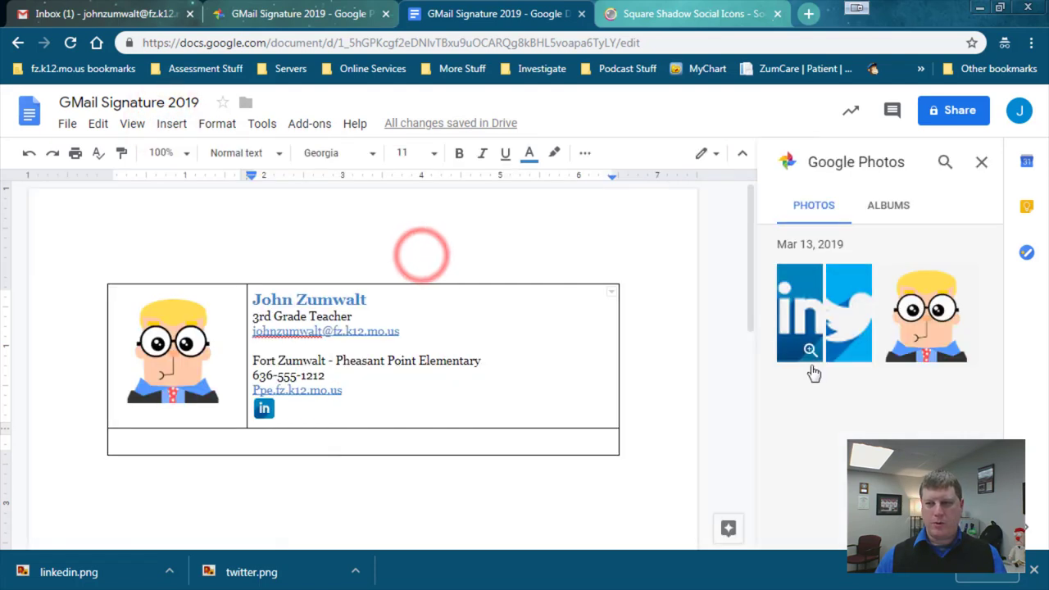
{"action": "left_click", "coordinate": [849, 328]}
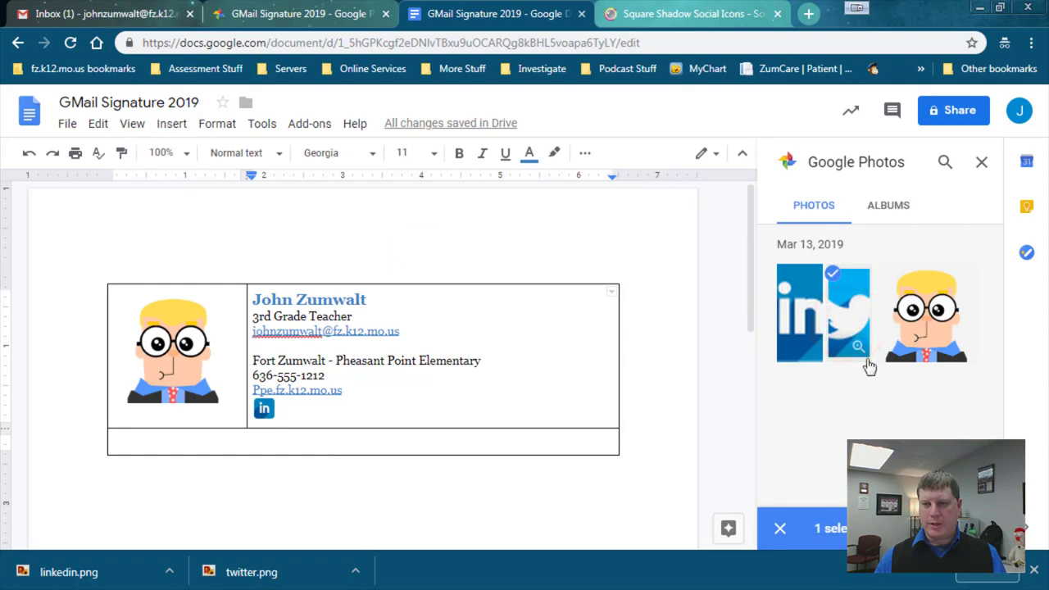
{"action": "left_click", "coordinate": [969, 528]}
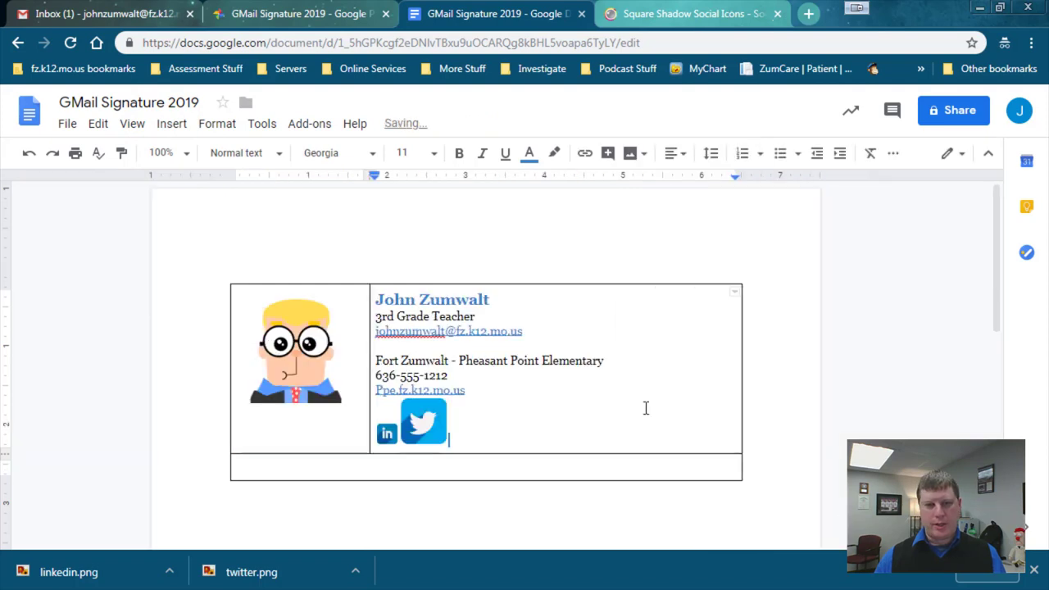
Resize the Twitter icon to match the small LinkedIn icon beside it
{"action": "left_click", "coordinate": [419, 434]}
{"action": "left_click_drag", "start_coordinate": [447, 443], "coordinate": [412, 421]}
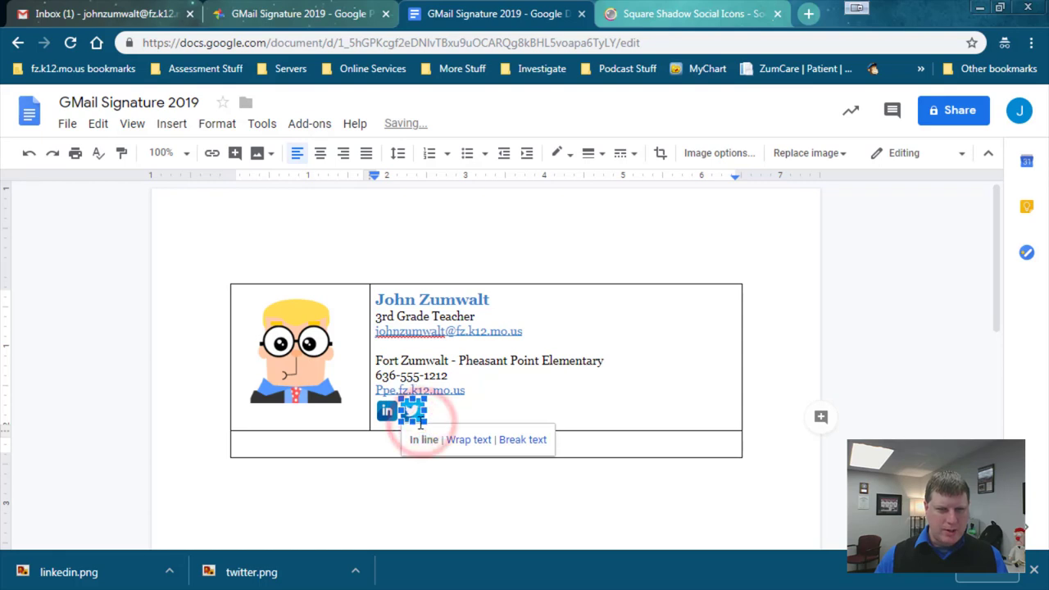
{"action": "left_click", "coordinate": [456, 409]}
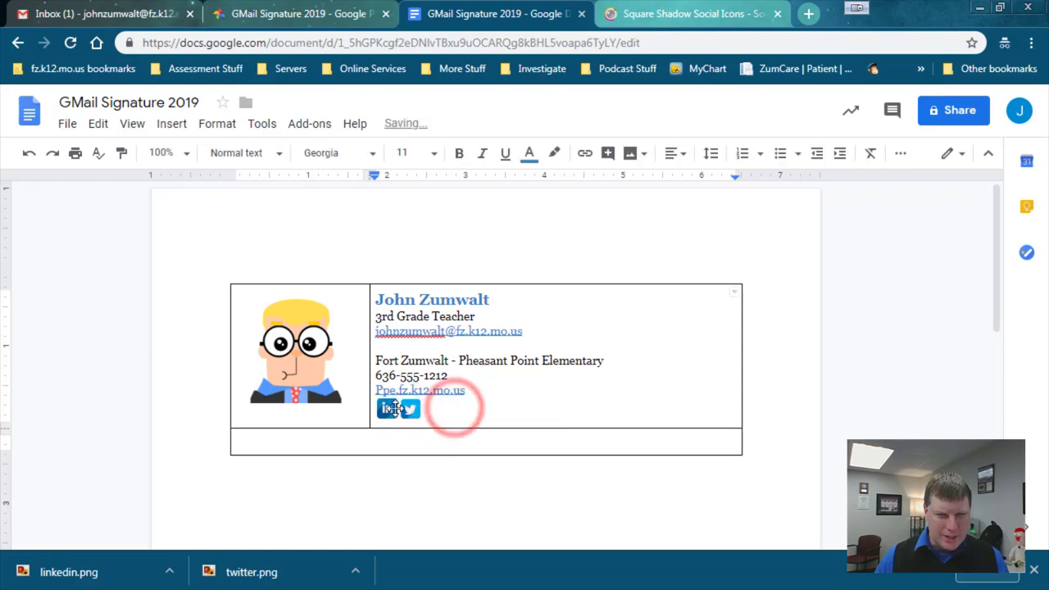
{"action": "left_click", "coordinate": [410, 408]}
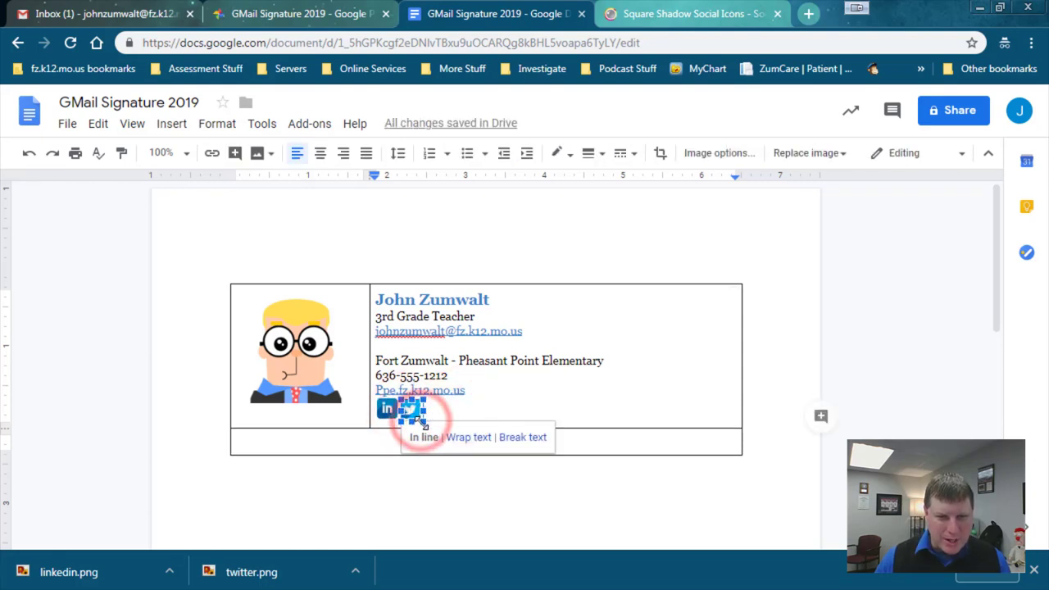
{"action": "left_click_drag", "start_coordinate": [419, 418], "coordinate": [422, 421]}
{"action": "left_click", "coordinate": [447, 410]}
{"action": "left_click", "coordinate": [409, 410]}
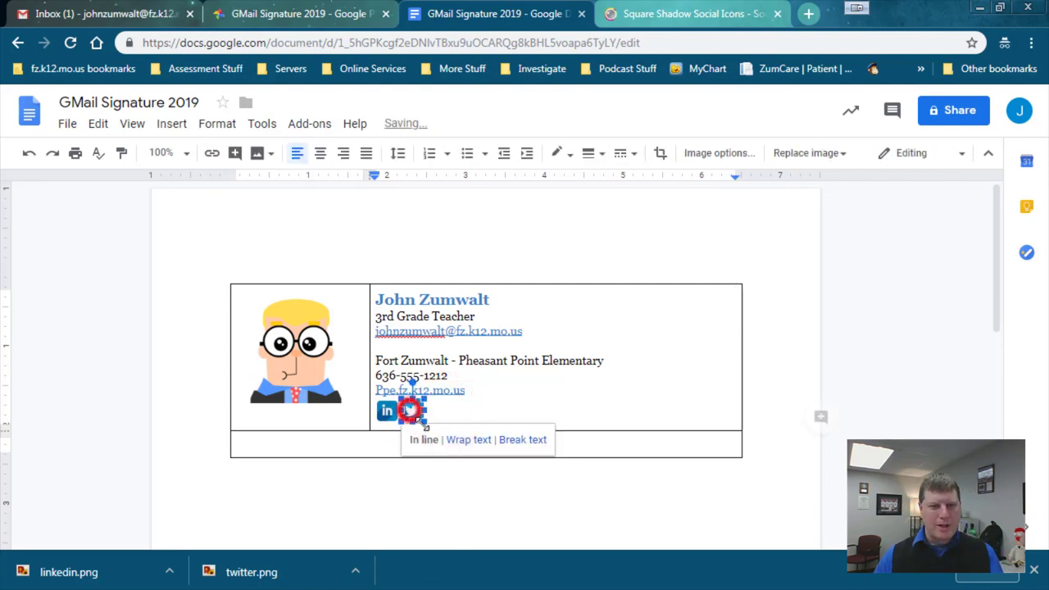
{"action": "left_click_drag", "start_coordinate": [422, 422], "coordinate": [422, 419]}
{"action": "left_click", "coordinate": [447, 414]}
{"action": "left_click", "coordinate": [411, 416]}
{"action": "left_click", "coordinate": [432, 411]}
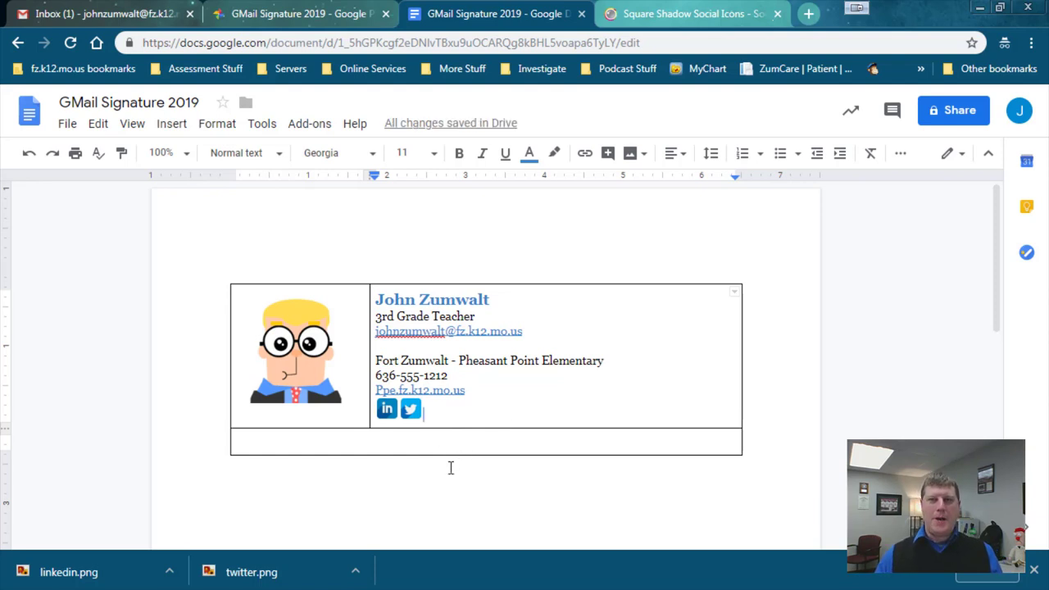
{"action": "left_click", "coordinate": [386, 408]}
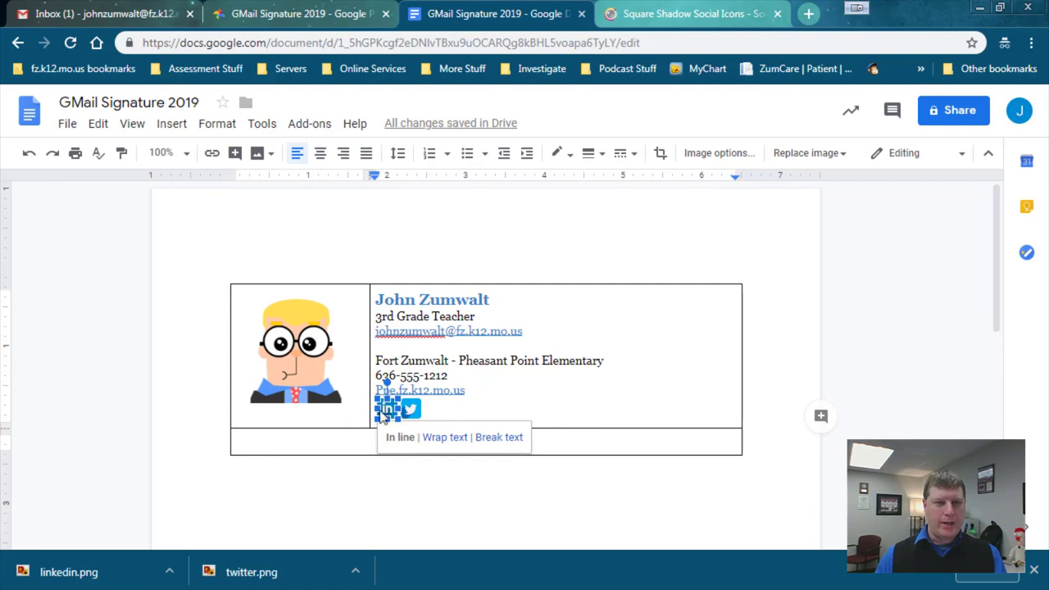
{"action": "left_click", "coordinate": [212, 153]}
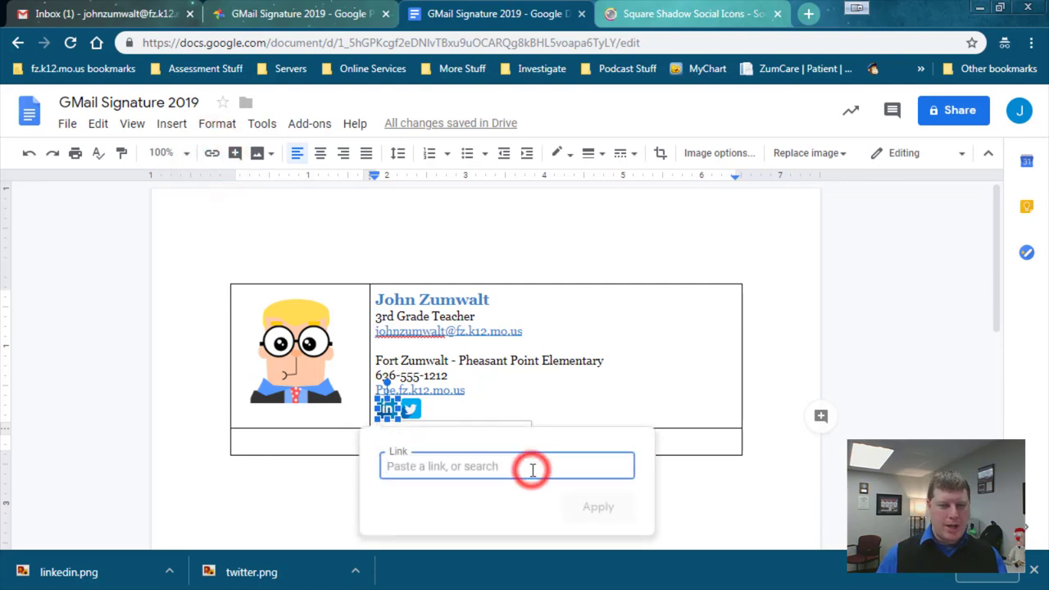
{"action": "type", "text": "https://linkedin.com/in/johnzumwalt"}
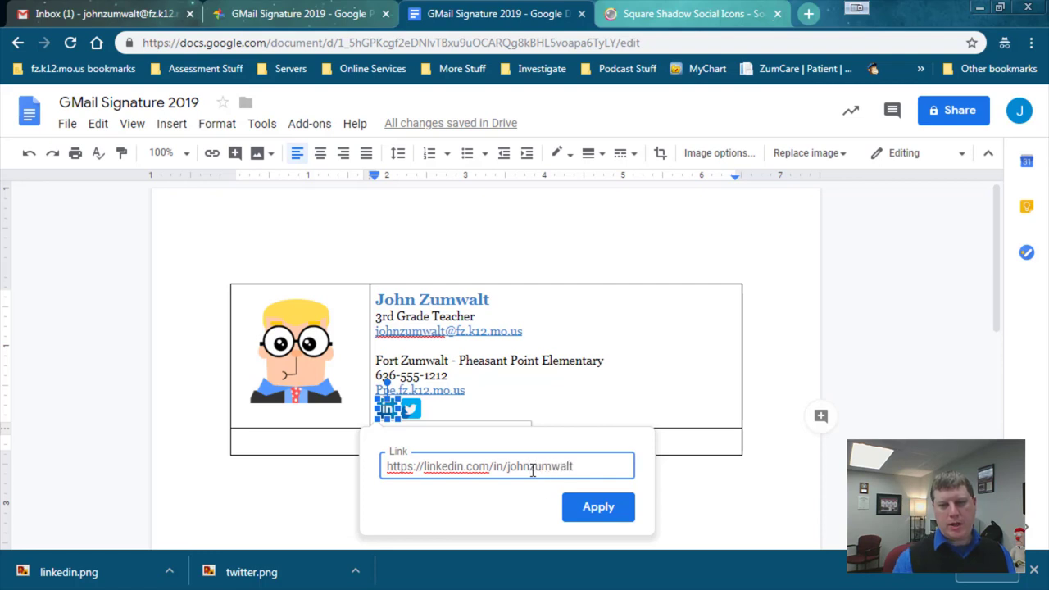
{"action": "left_click", "coordinate": [597, 508]}
{"action": "left_click", "coordinate": [411, 408]}
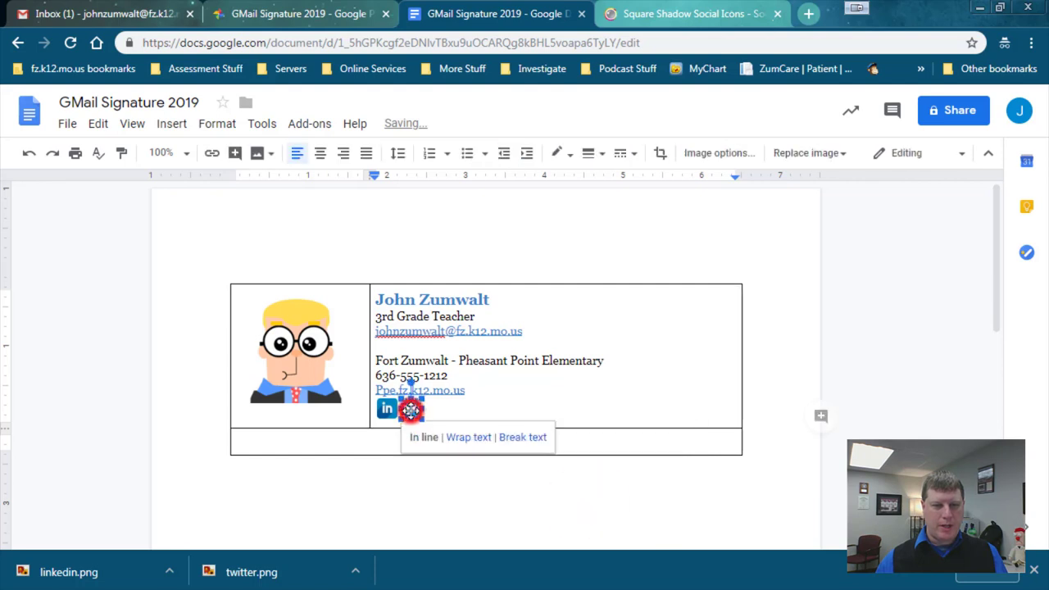
{"action": "left_click", "coordinate": [211, 152]}
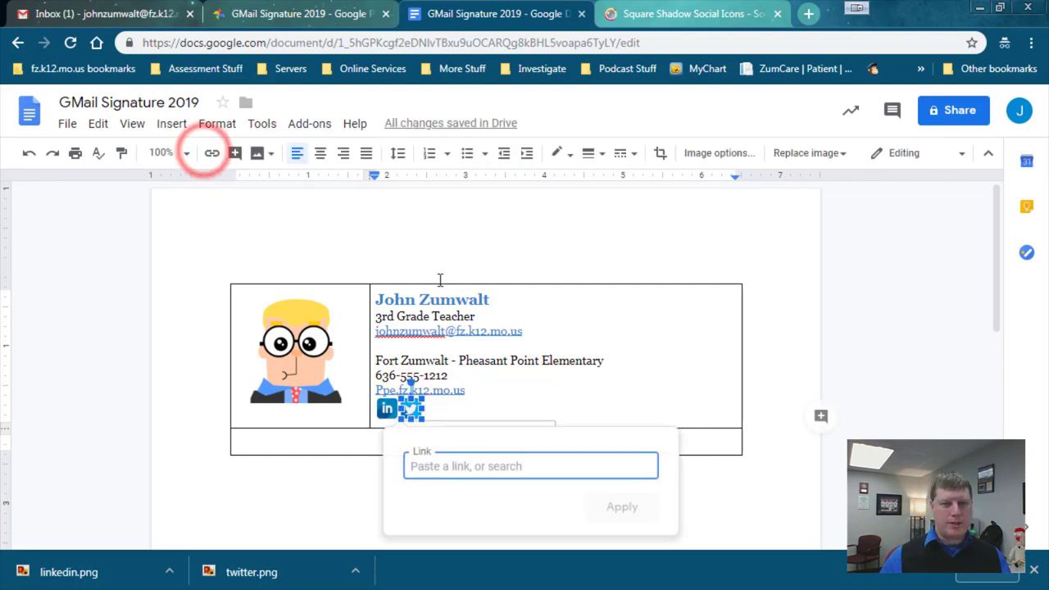
{"action": "type", "text": "htt"}
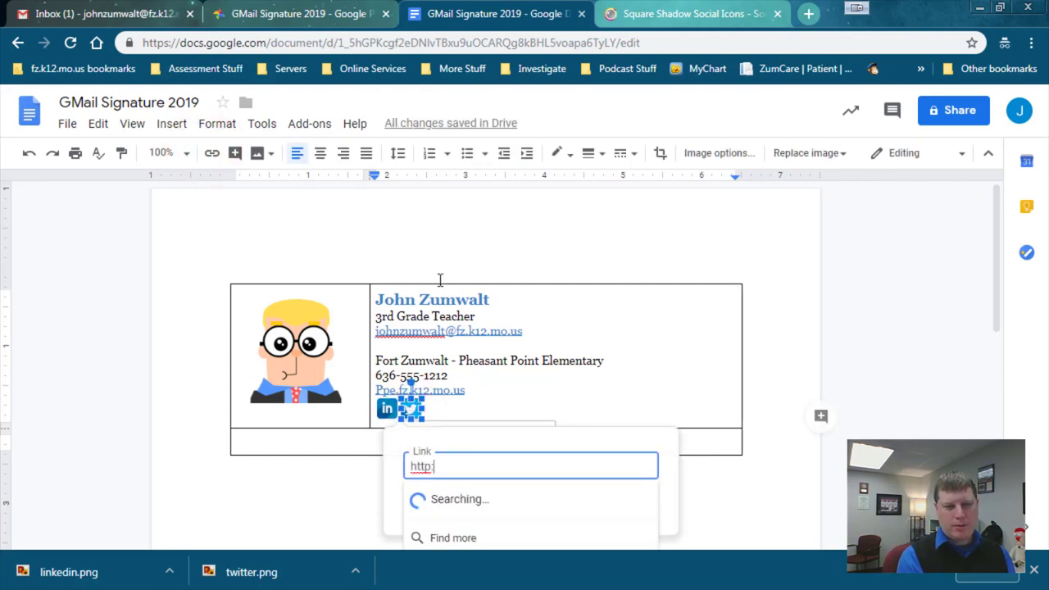
{"action": "type", "text": "ps://twitter.com/johnzumwalt"}
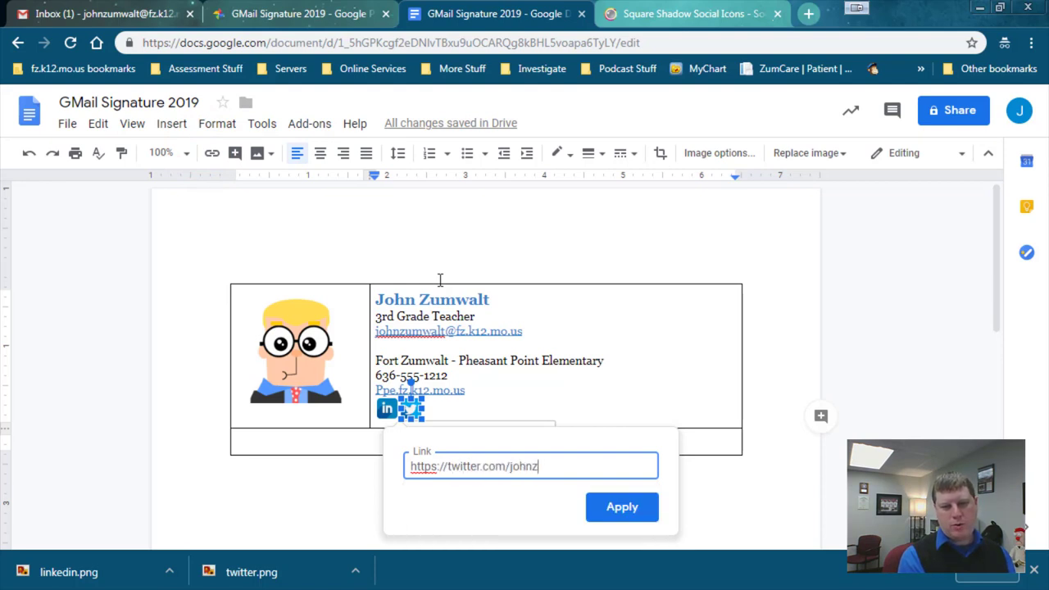
{"action": "left_click", "coordinate": [620, 507]}
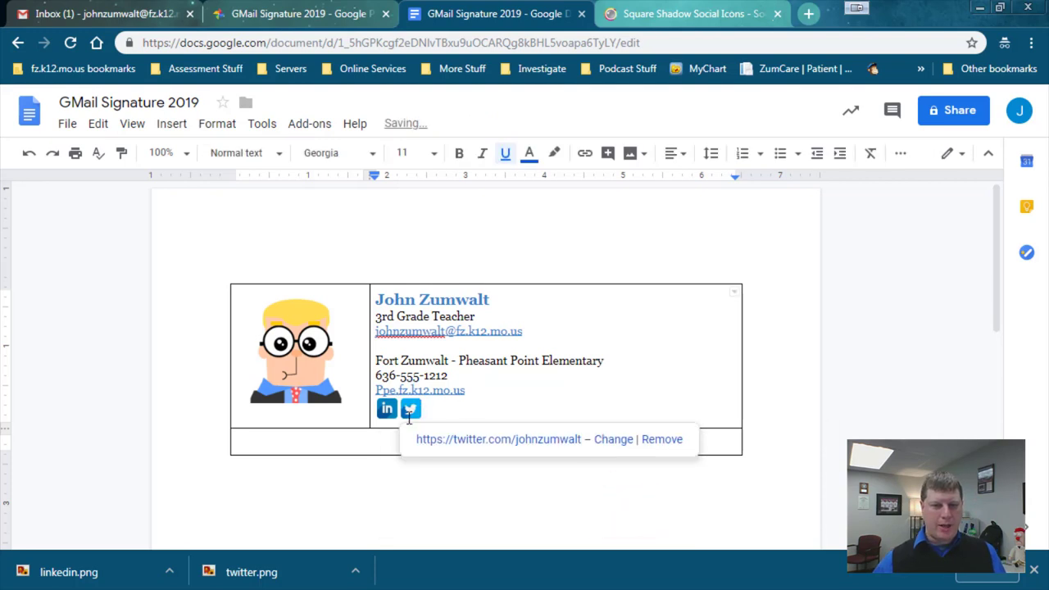
{"action": "left_click", "coordinate": [540, 407]}
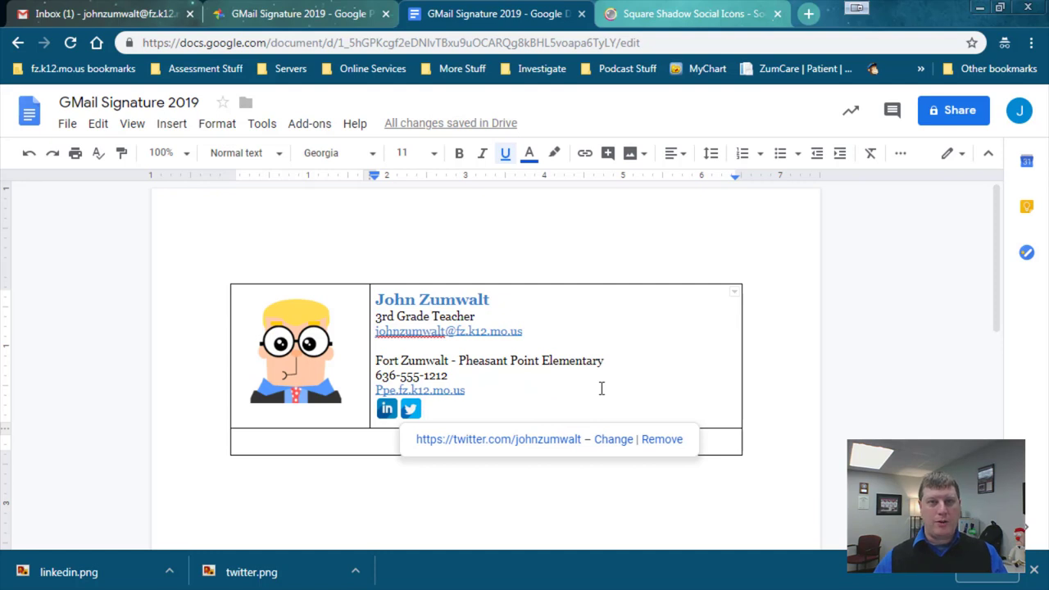
Enter the motto "DEVELOPING LEADERS, INSPIRING LEARNERS, AND BUILDING RELATIONSHIPS" in the table's bottom row without blank lines around it
{"action": "left_click", "coordinate": [353, 441]}
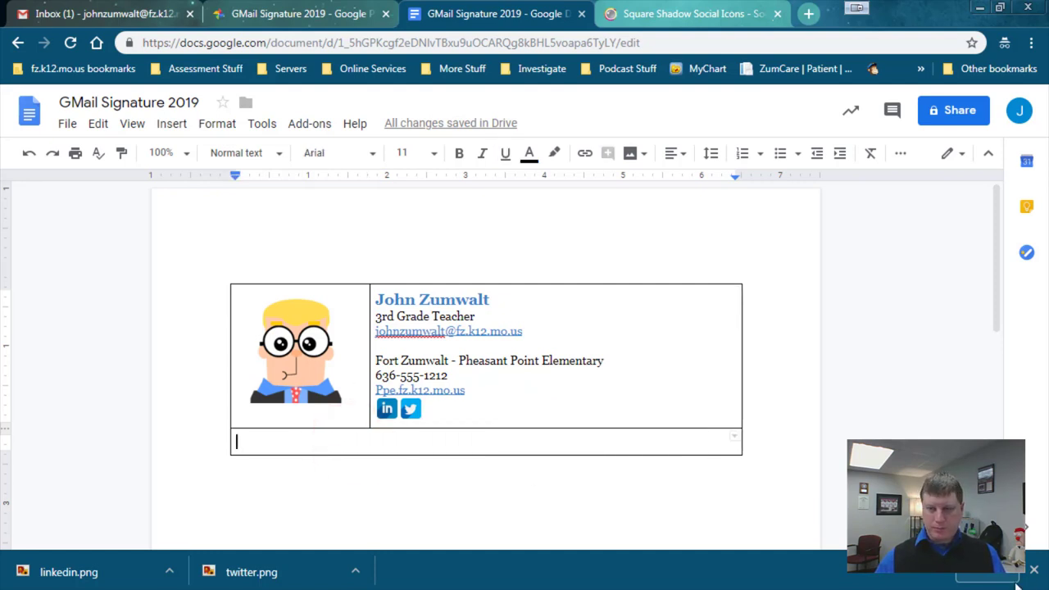
{"action": "left_click", "coordinate": [1032, 571]}
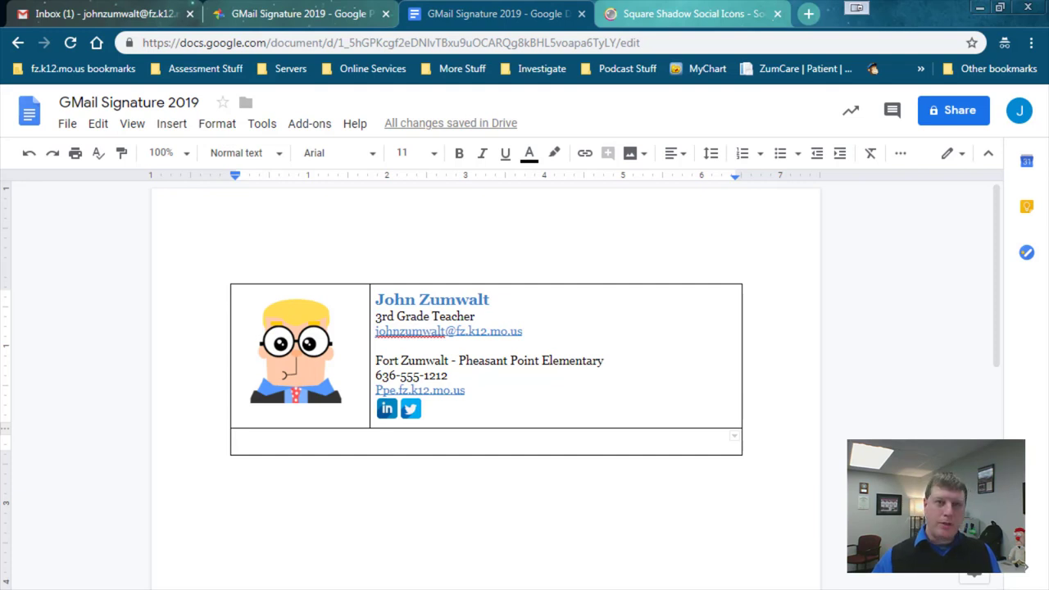
{"action": "double_click", "coordinate": [364, 441]}
{"action": "left_click", "coordinate": [352, 441]}
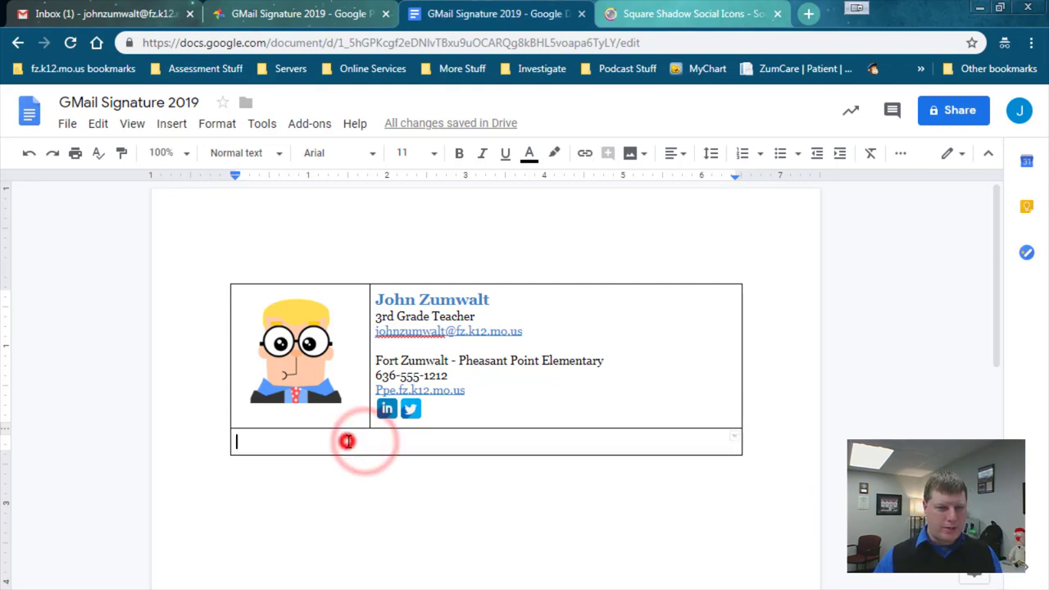
{"action": "type", "text": "DEVELOPING LEADERS, INSPIRING LEARNERS, AND BUILDING RELATIONSHIPS"}
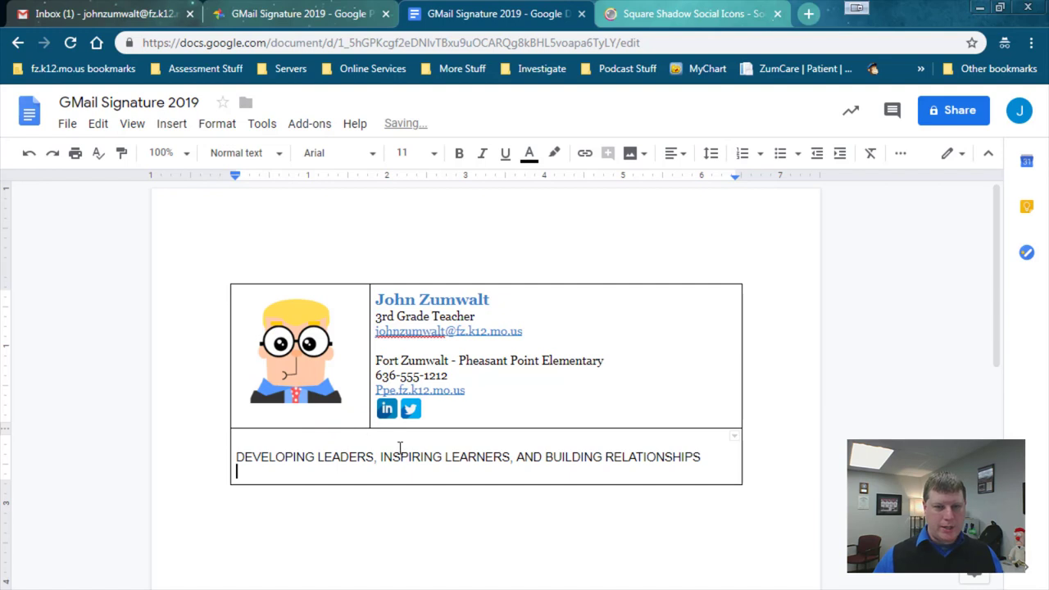
{"action": "key", "text": "BackSpace"}
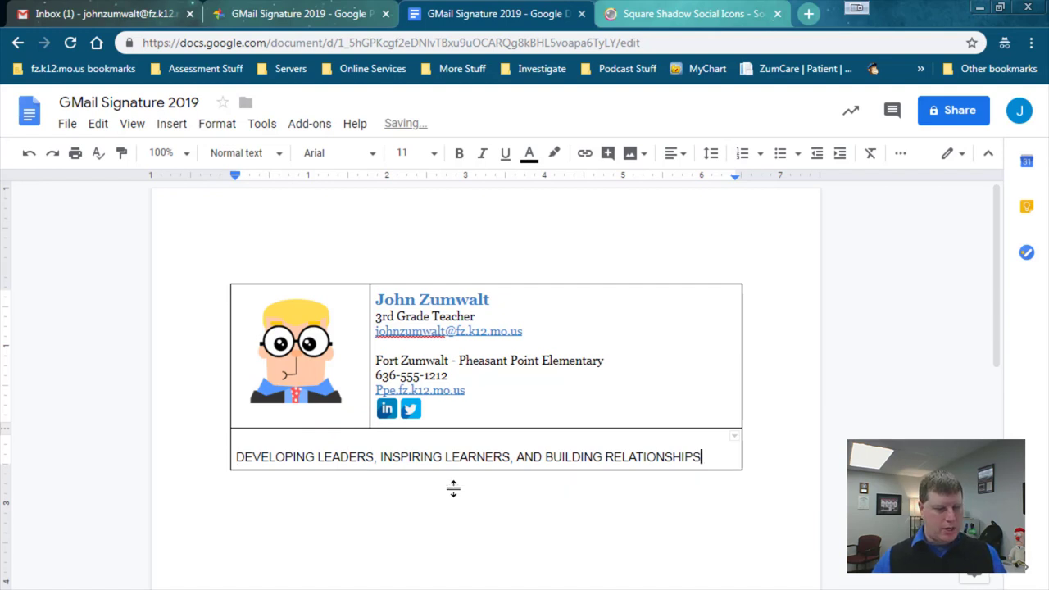
{"action": "left_click", "coordinate": [521, 442]}
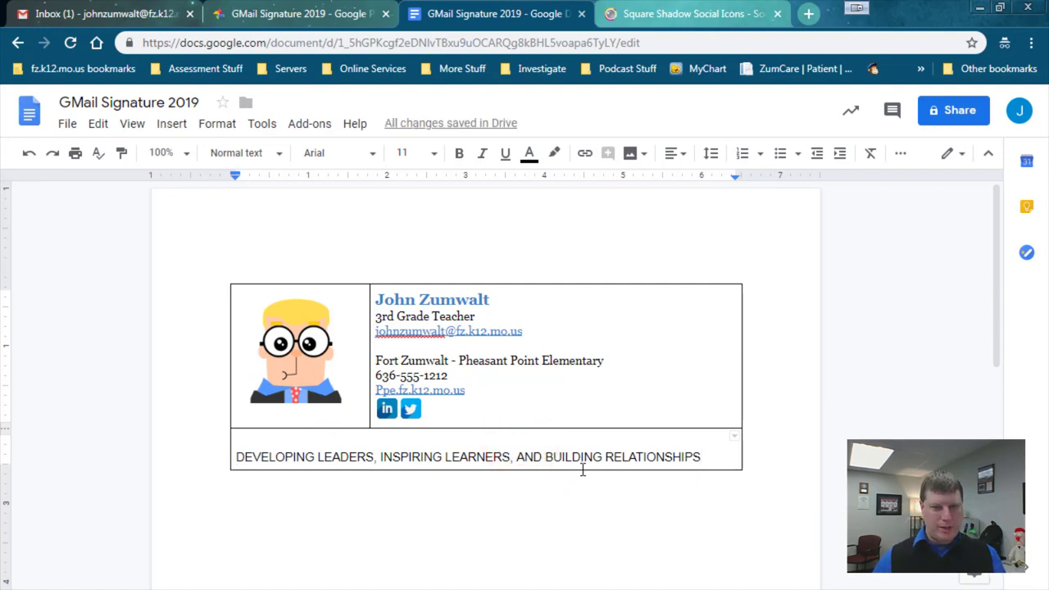
{"action": "key", "text": "Delete"}
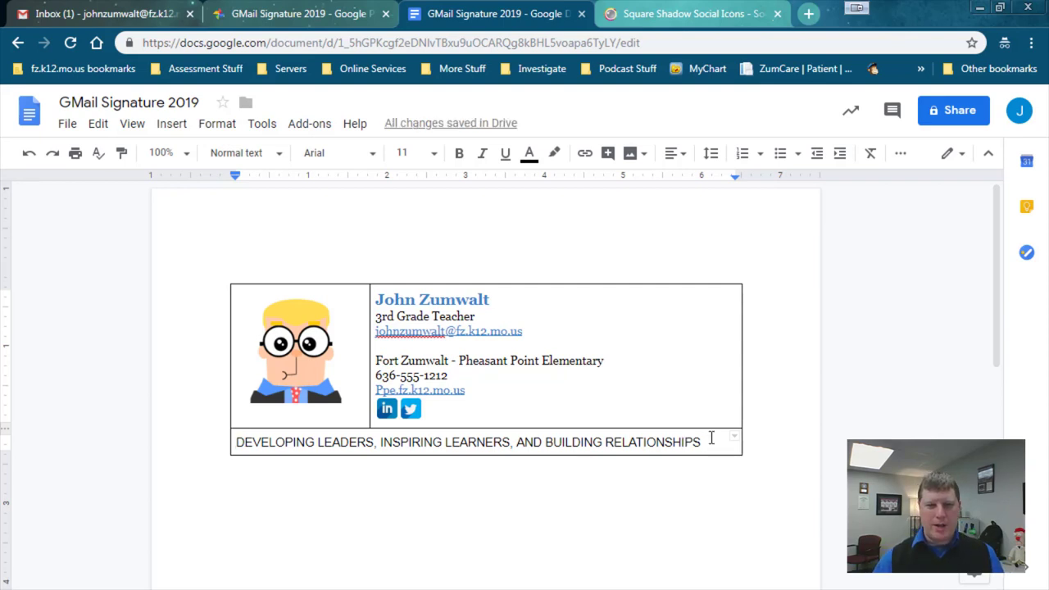
Format the motto in the bottom row as Georgia, italic, in dark gray
{"action": "left_click_drag", "start_coordinate": [708, 441], "coordinate": [215, 440]}
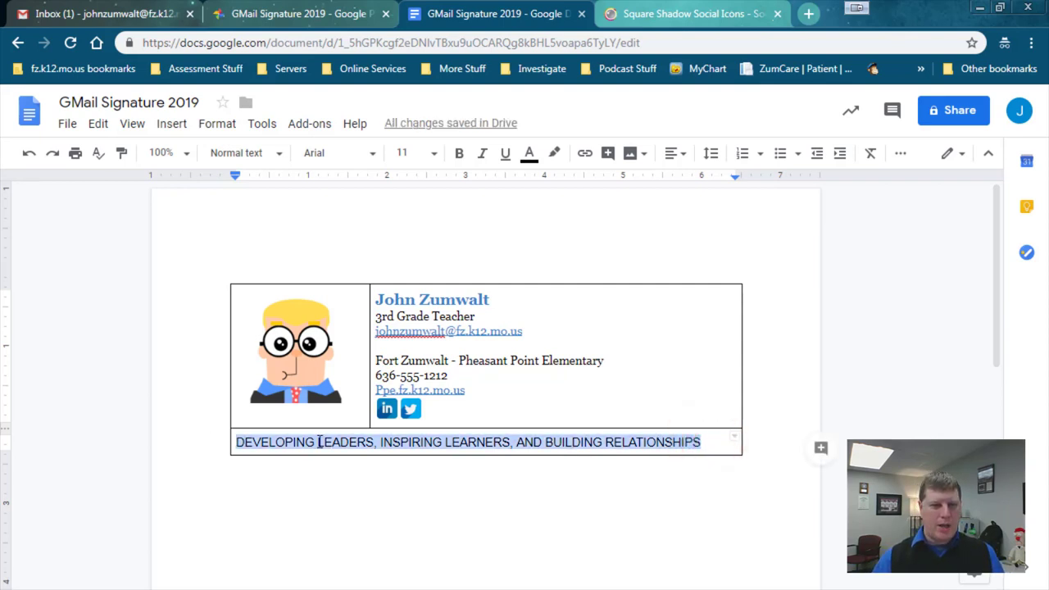
{"action": "left_click", "coordinate": [371, 152]}
{"action": "left_click", "coordinate": [358, 236]}
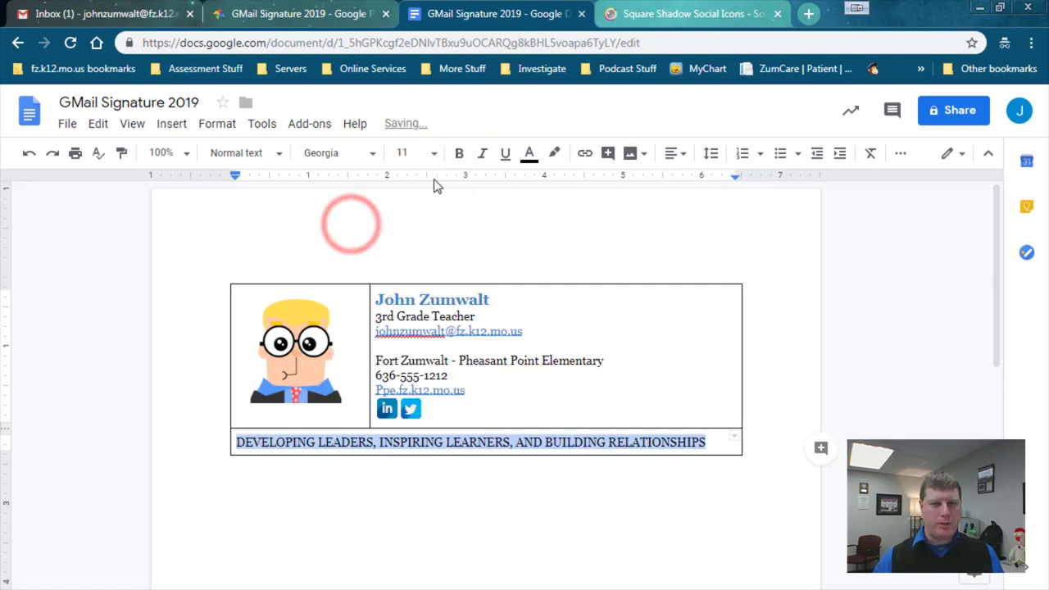
{"action": "left_click", "coordinate": [484, 154]}
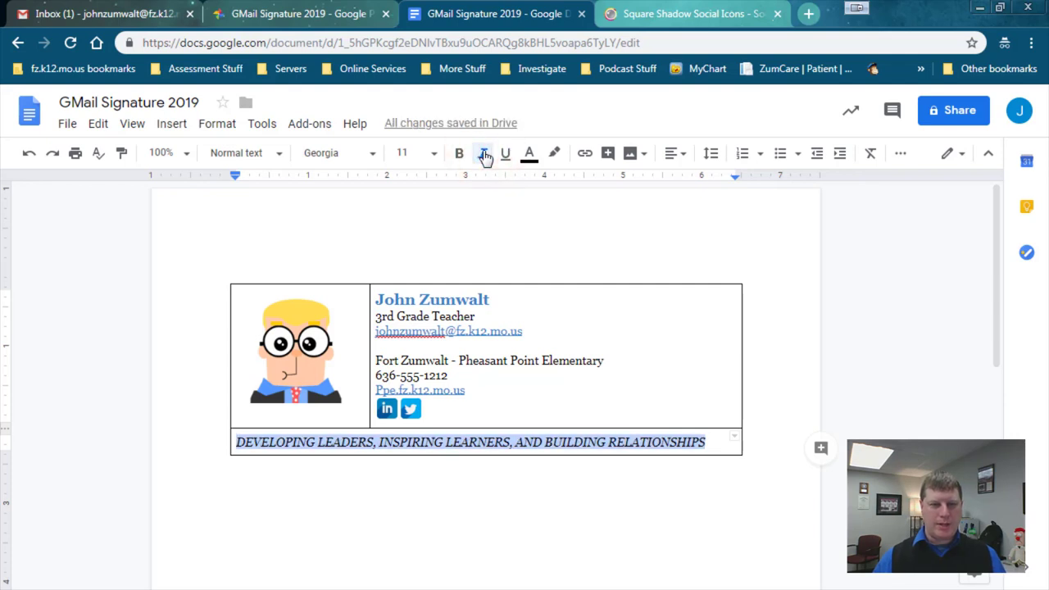
{"action": "left_click", "coordinate": [529, 156]}
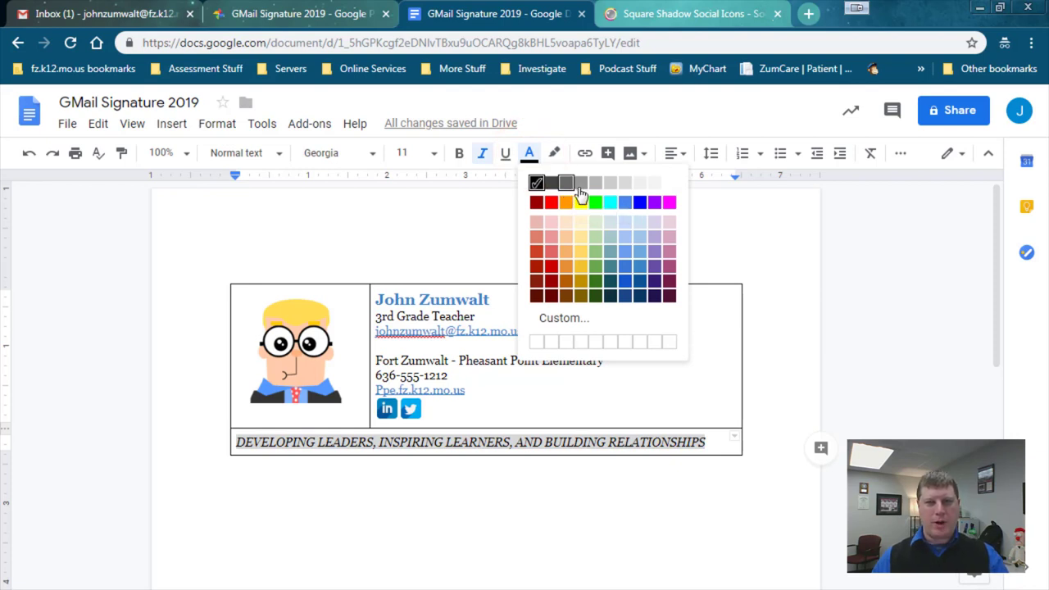
{"action": "left_click", "coordinate": [578, 186]}
{"action": "left_click", "coordinate": [529, 155]}
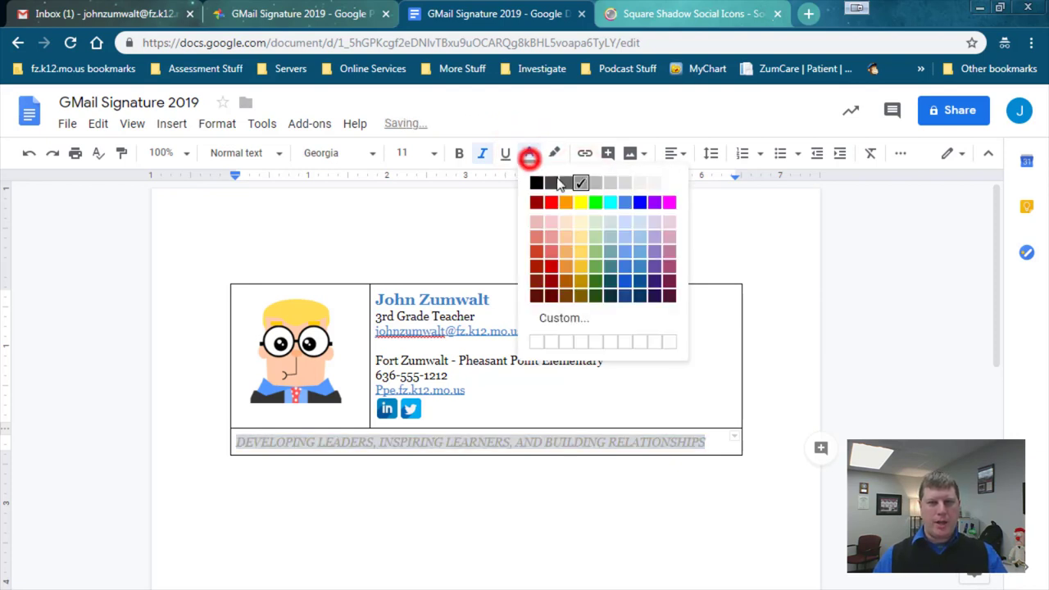
{"action": "left_click", "coordinate": [566, 183]}
{"action": "left_click", "coordinate": [706, 444]}
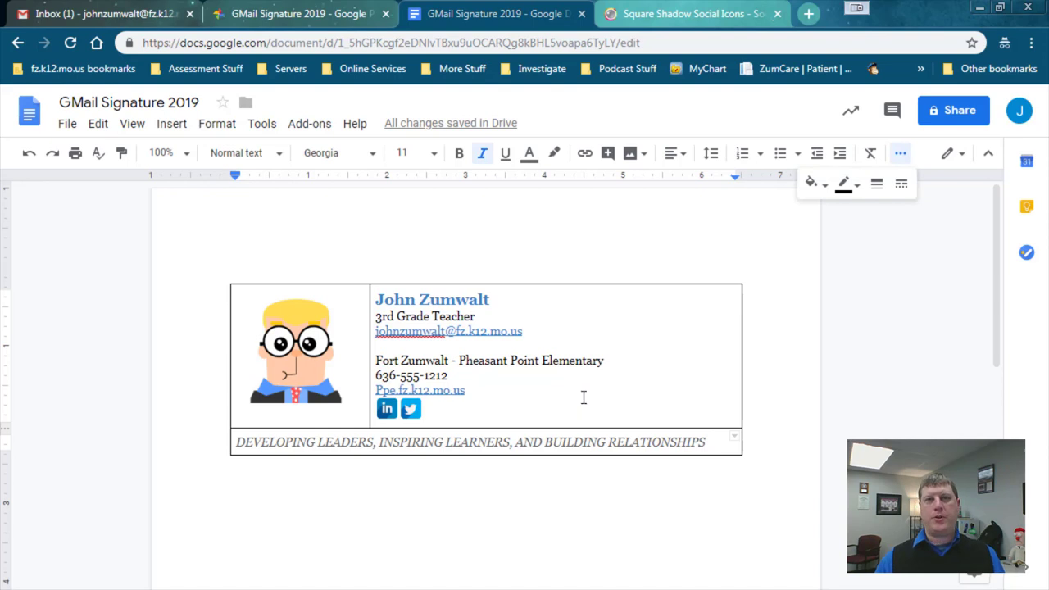
Set all borders of the signature table to a width of 0pt
{"action": "left_click_drag", "start_coordinate": [715, 447], "coordinate": [585, 341]}
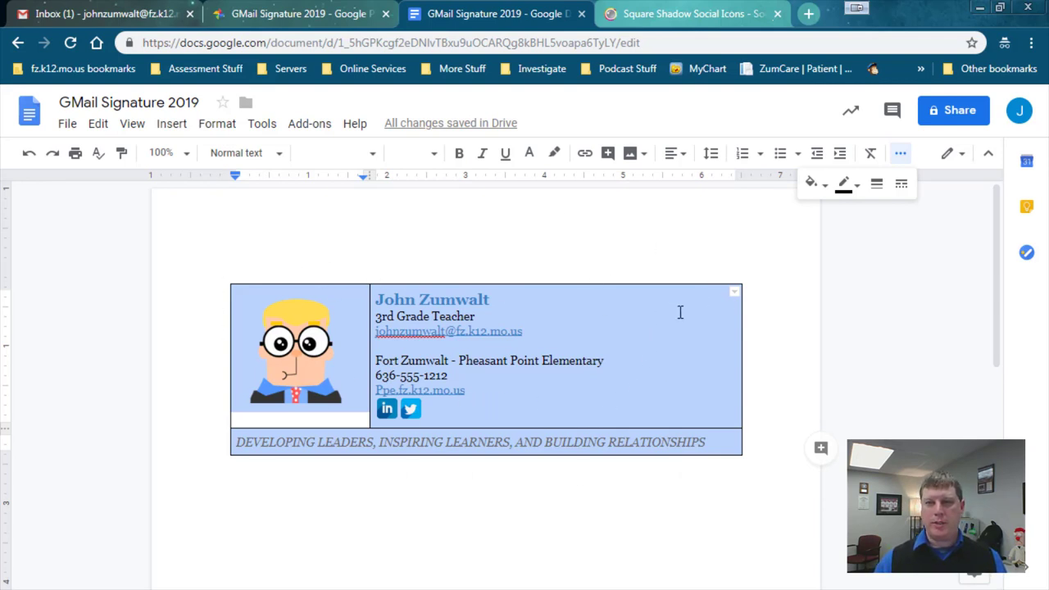
{"action": "left_click", "coordinate": [900, 154]}
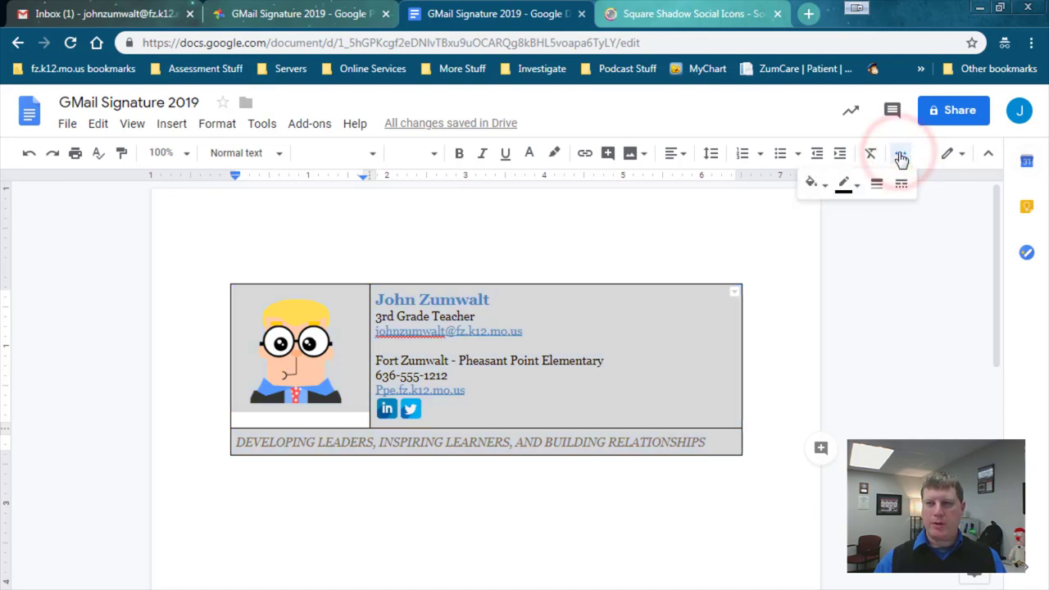
{"action": "left_click", "coordinate": [877, 185]}
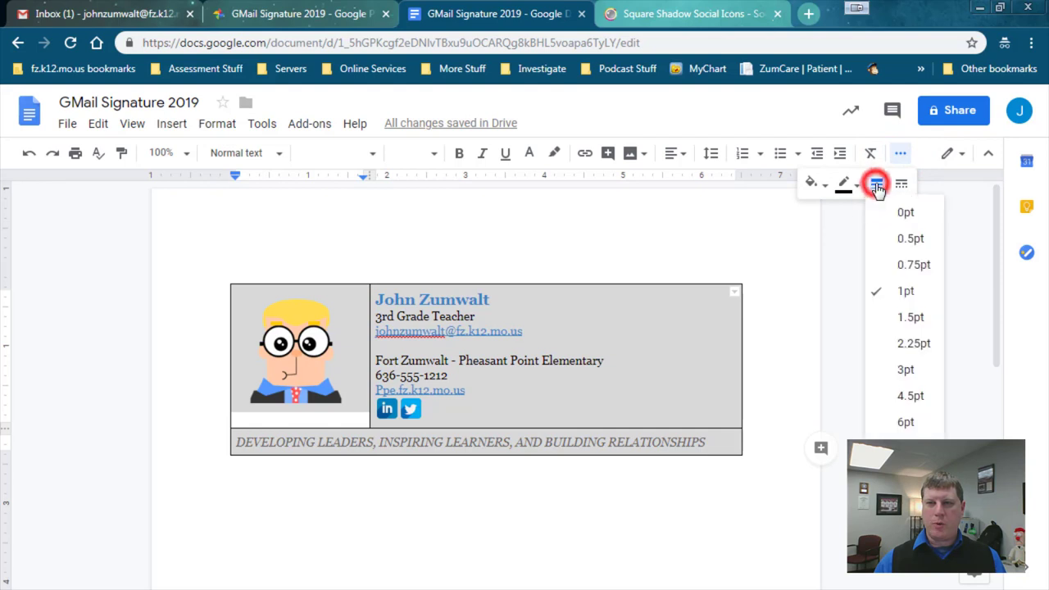
{"action": "left_click", "coordinate": [903, 213]}
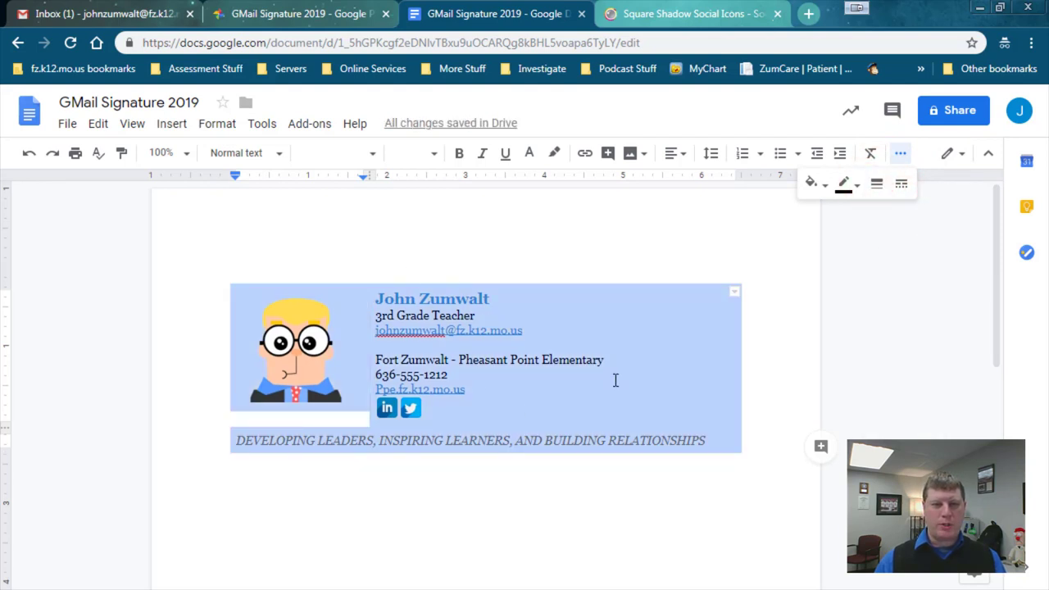
{"action": "left_click", "coordinate": [582, 410]}
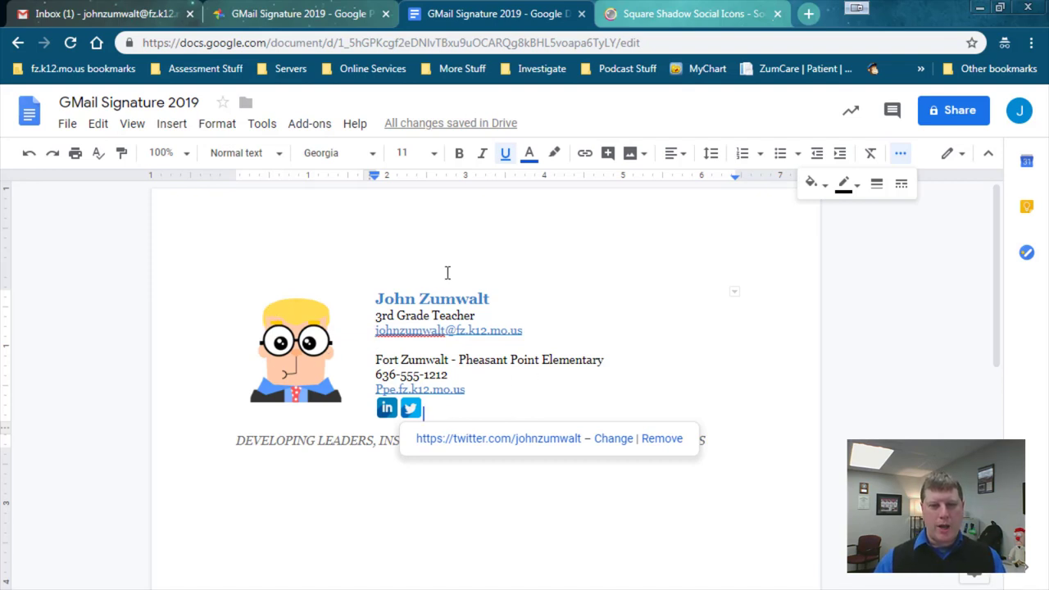
Give the contact details cell a blue left border 2.25pt wide, separating it from the portrait
{"action": "left_click", "coordinate": [506, 296]}
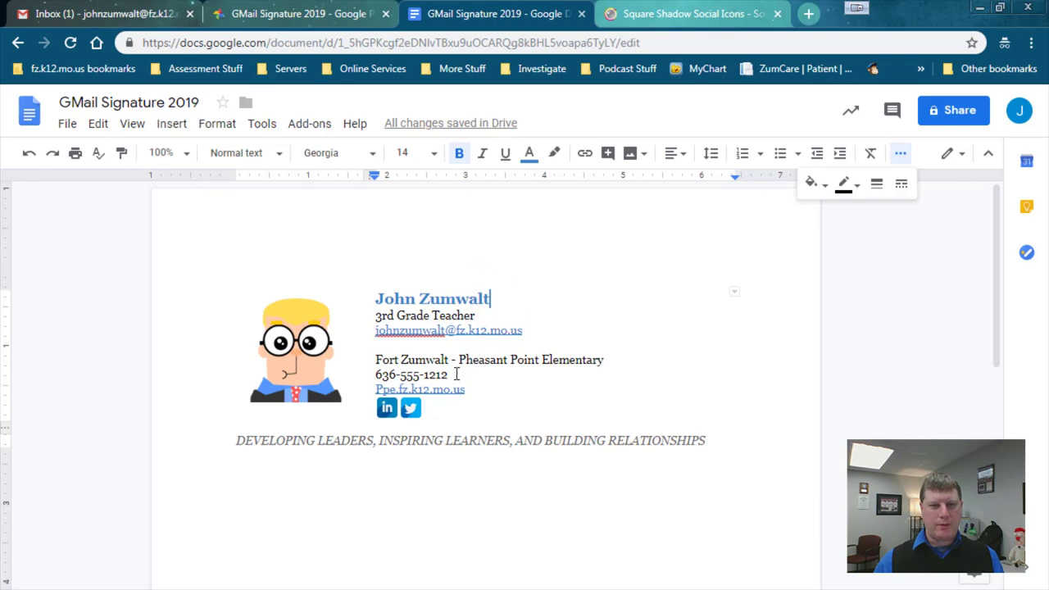
{"action": "left_click", "coordinate": [735, 297]}
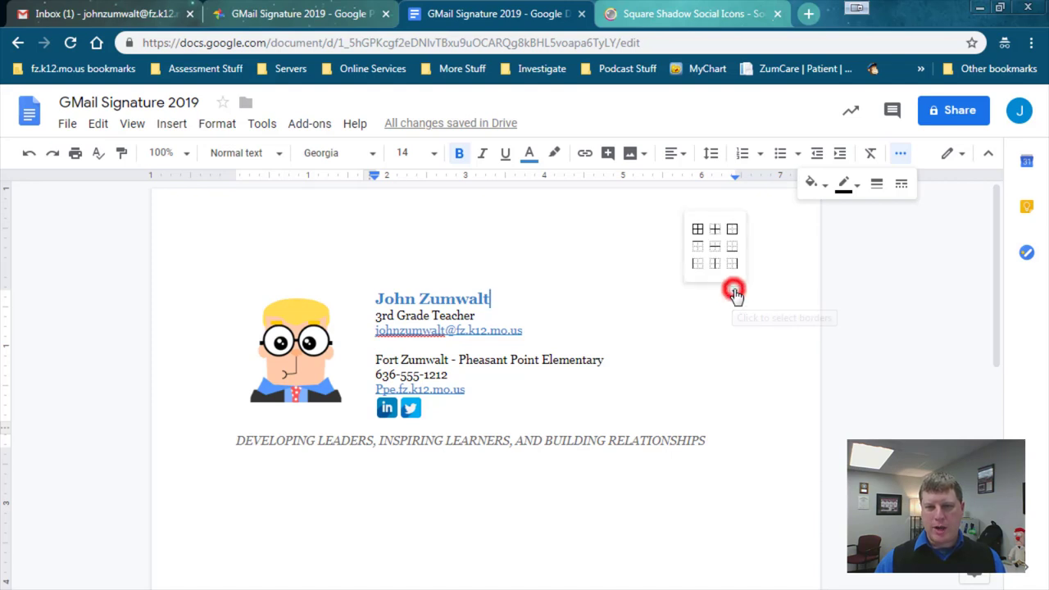
{"action": "left_click", "coordinate": [697, 266]}
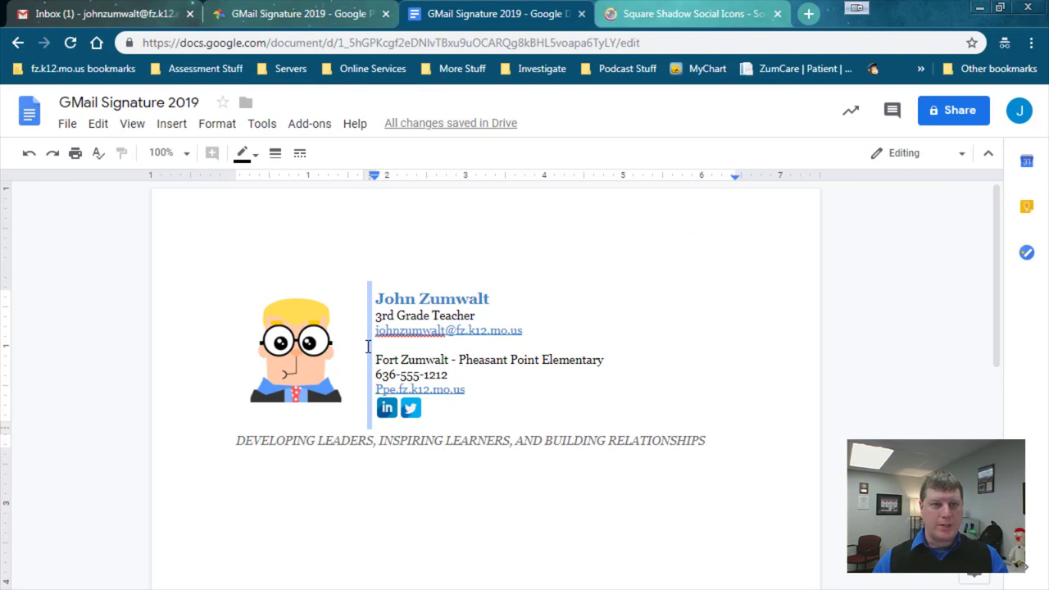
{"action": "left_click", "coordinate": [276, 156]}
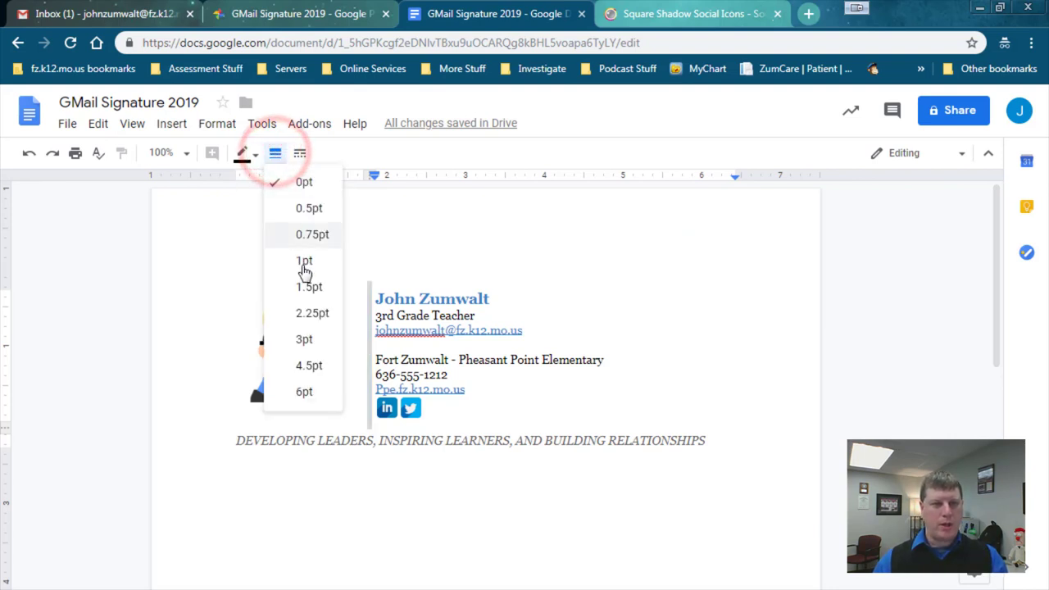
{"action": "left_click", "coordinate": [320, 320]}
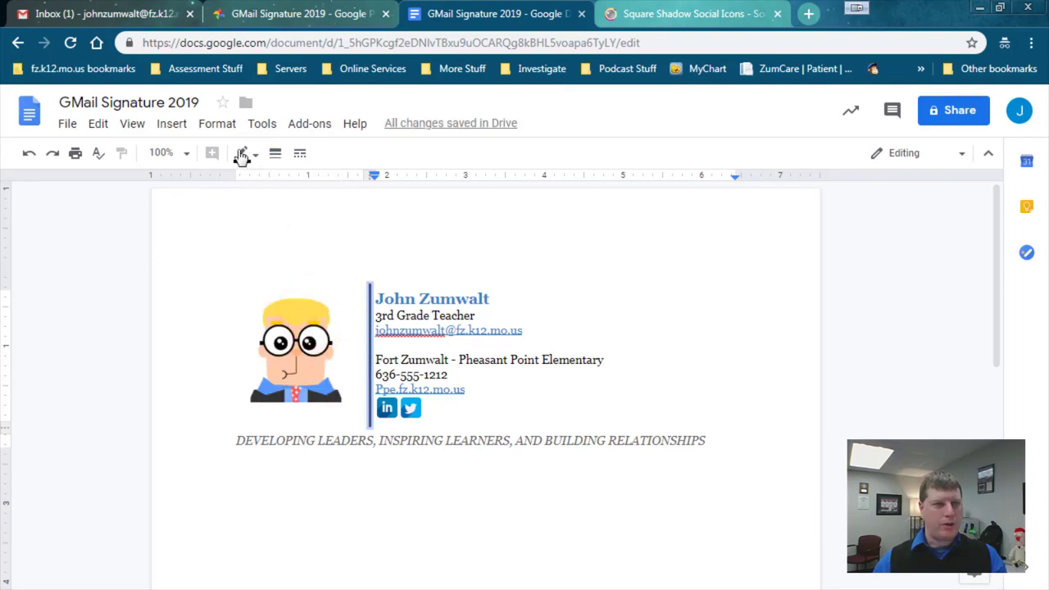
{"action": "left_click", "coordinate": [243, 153]}
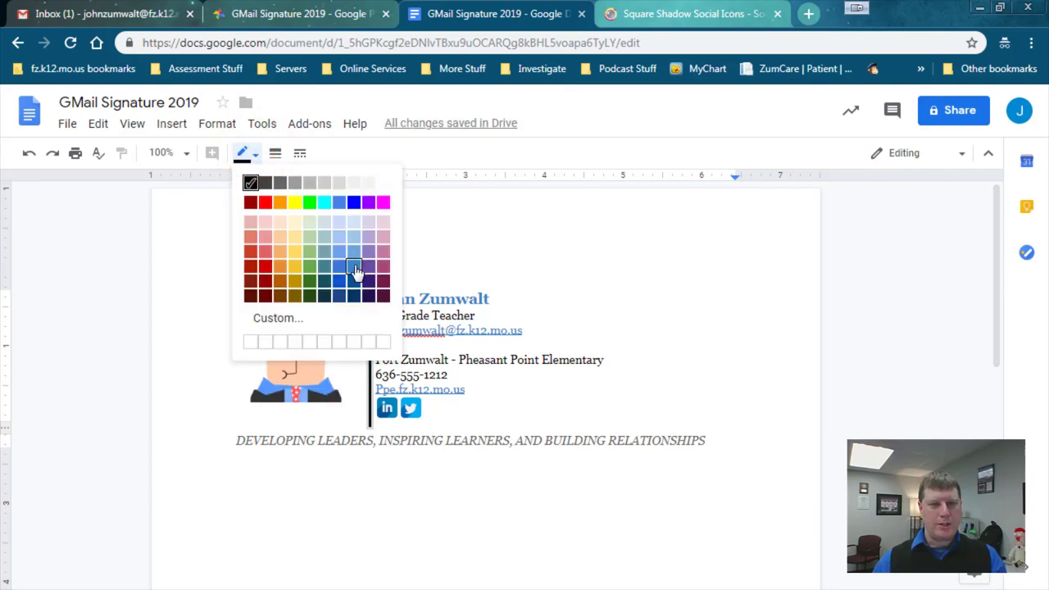
{"action": "left_click", "coordinate": [355, 271]}
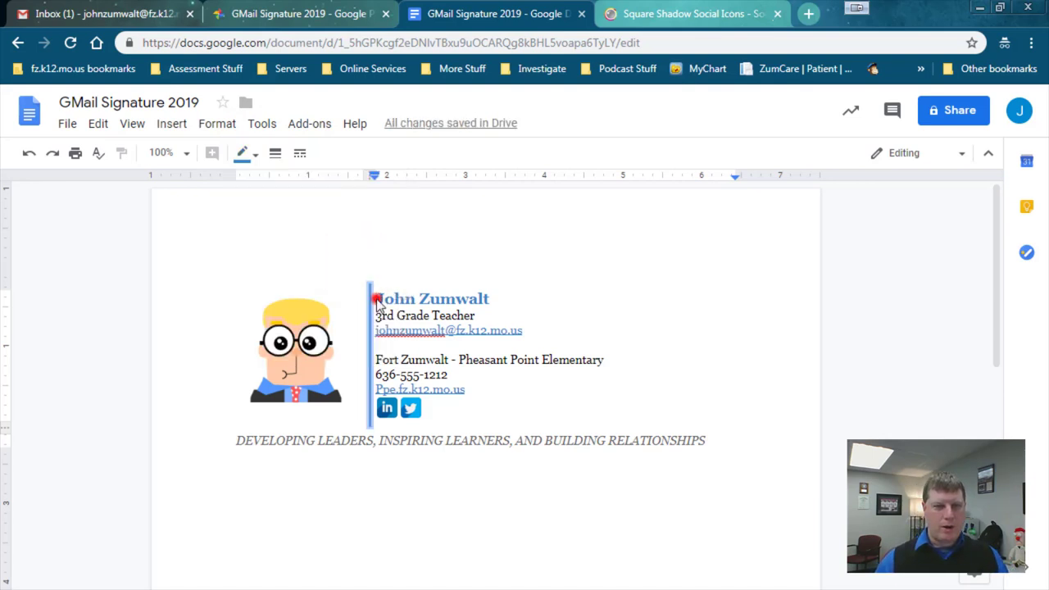
{"action": "left_click", "coordinate": [376, 299]}
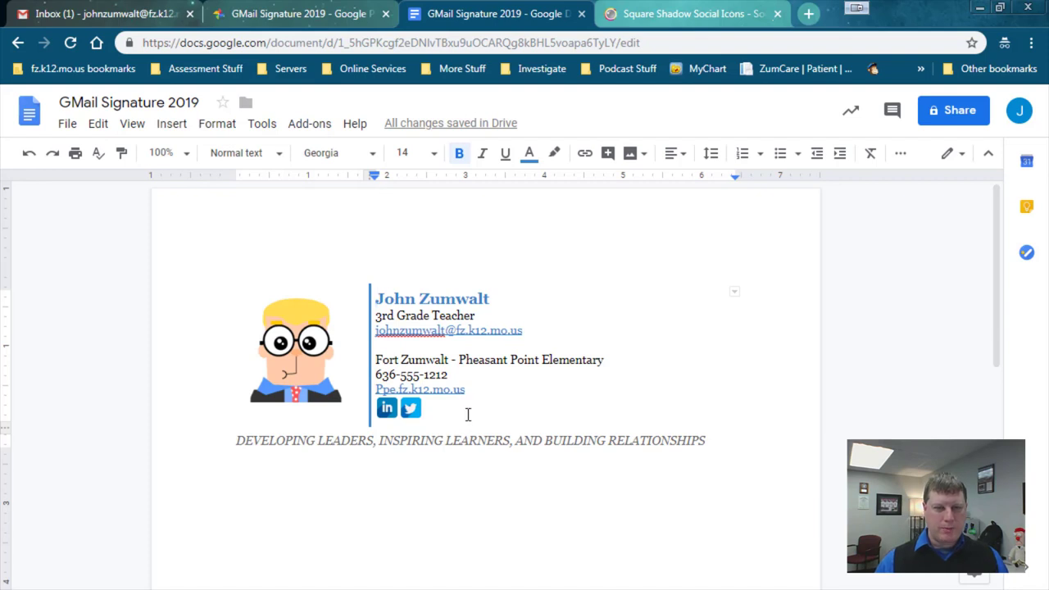
Indent all the contact details and social icons about 0.2 inch away from the blue vertical line
{"action": "mouse_move", "coordinate": [468, 414]}
{"action": "left_mouse_down"}
{"action": "mouse_move", "coordinate": [496, 364]}
{"action": "mouse_move", "coordinate": [499, 316]}
{"action": "left_mouse_up"}
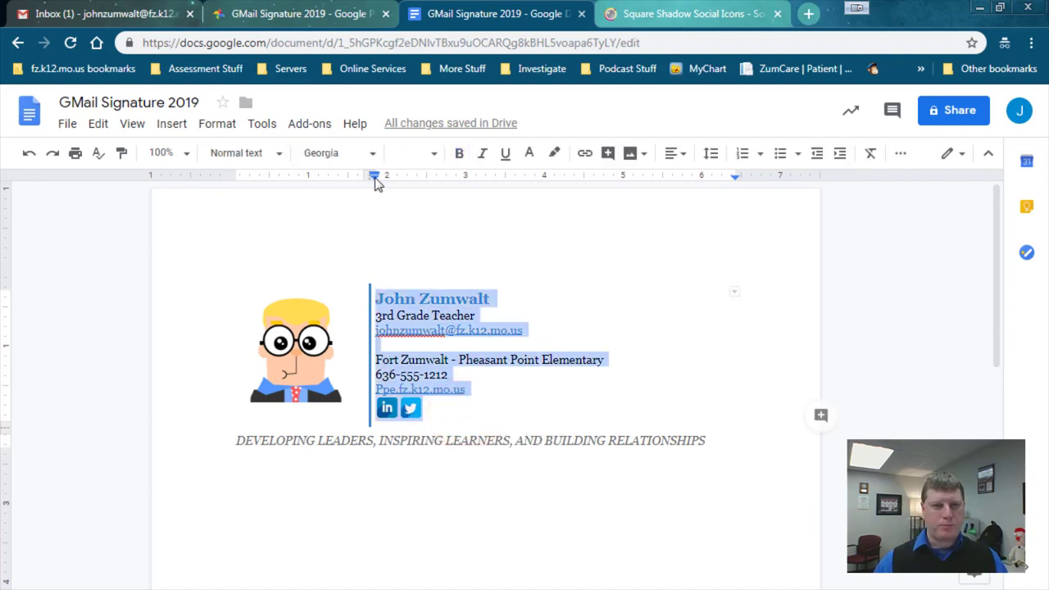
{"action": "left_click_drag", "start_coordinate": [375, 181], "coordinate": [390, 182]}
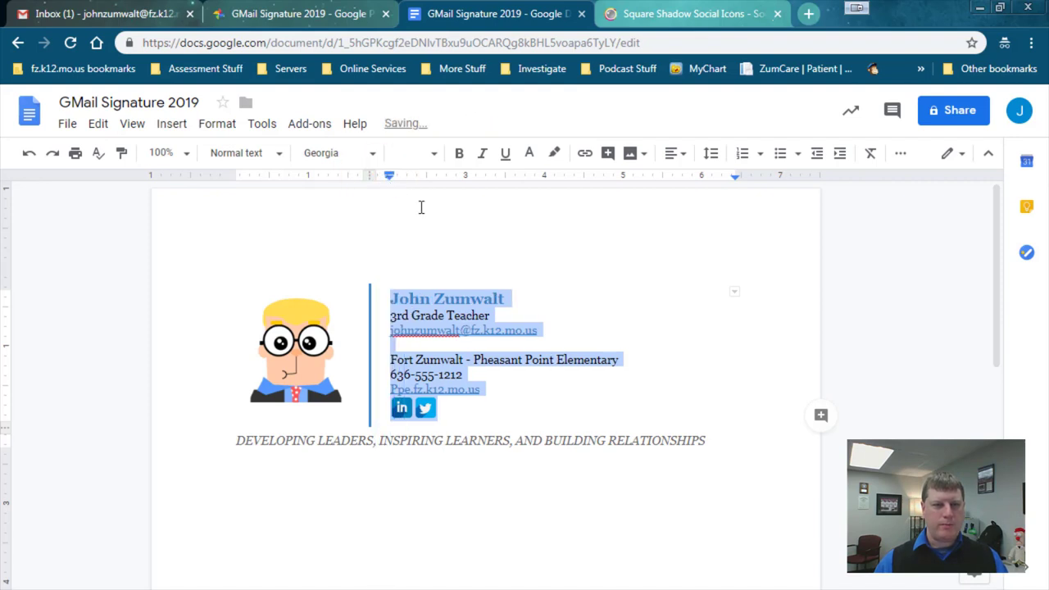
{"action": "left_click", "coordinate": [496, 397]}
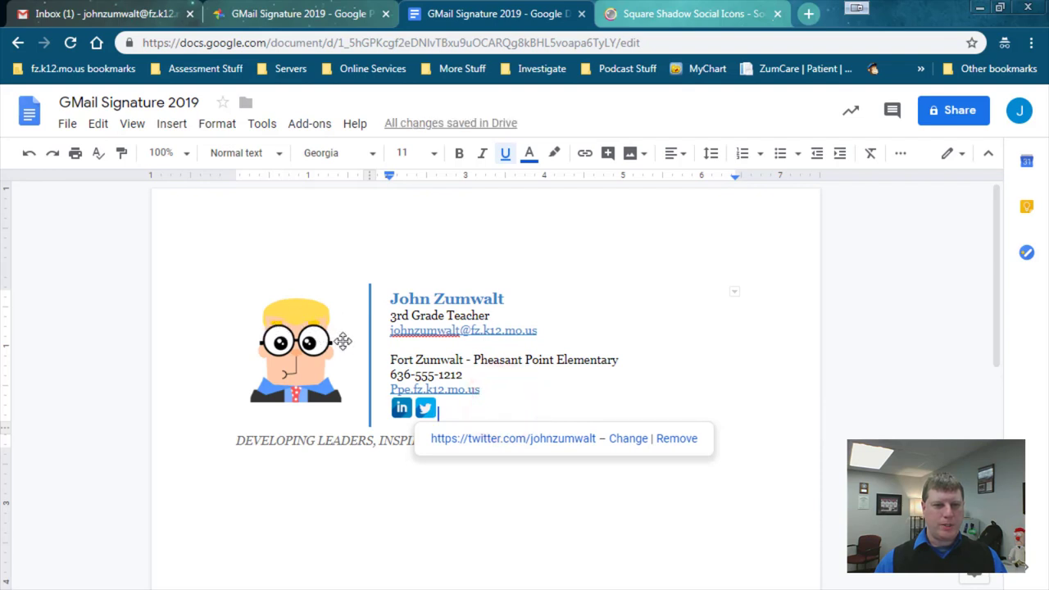
{"action": "left_click", "coordinate": [573, 409]}
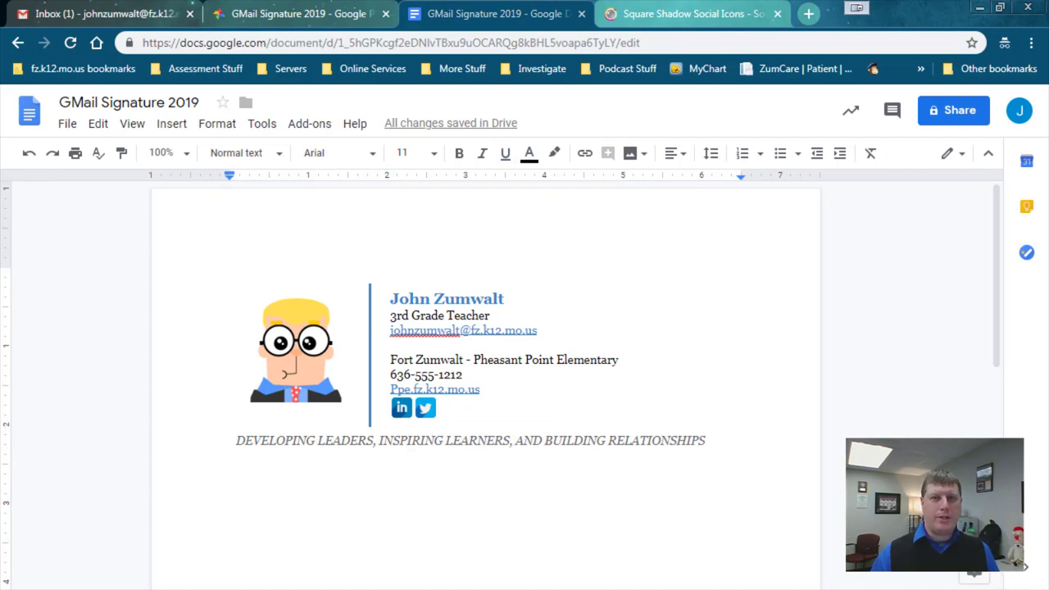
Copy the whole signature table, switch to Gmail, and open the Signature section of the general settings
{"action": "left_click_drag", "start_coordinate": [706, 440], "coordinate": [653, 352]}
{"action": "key", "text": "ctrl+c"}
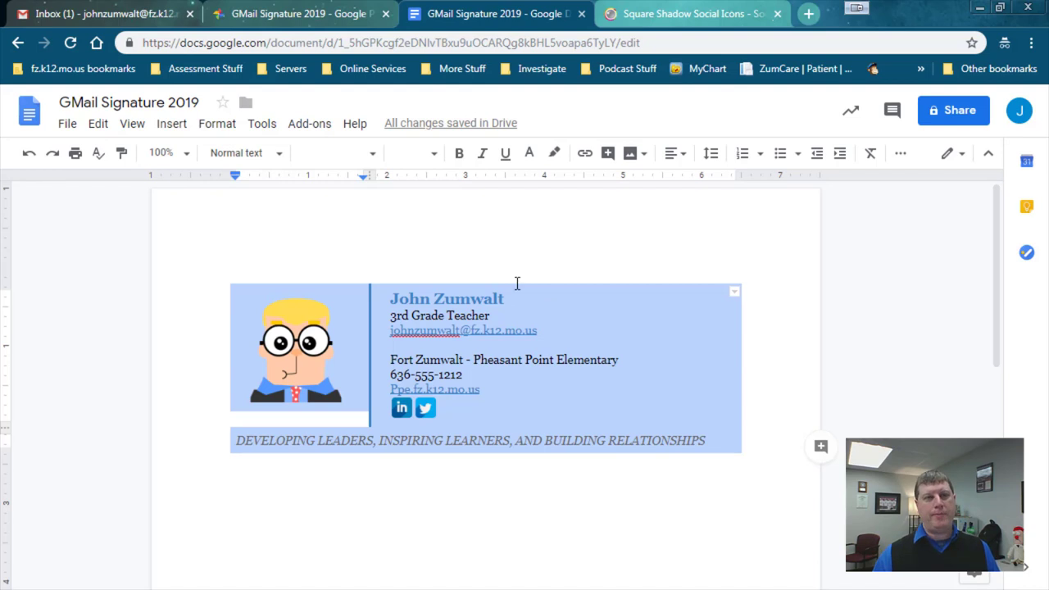
{"action": "left_click", "coordinate": [104, 15]}
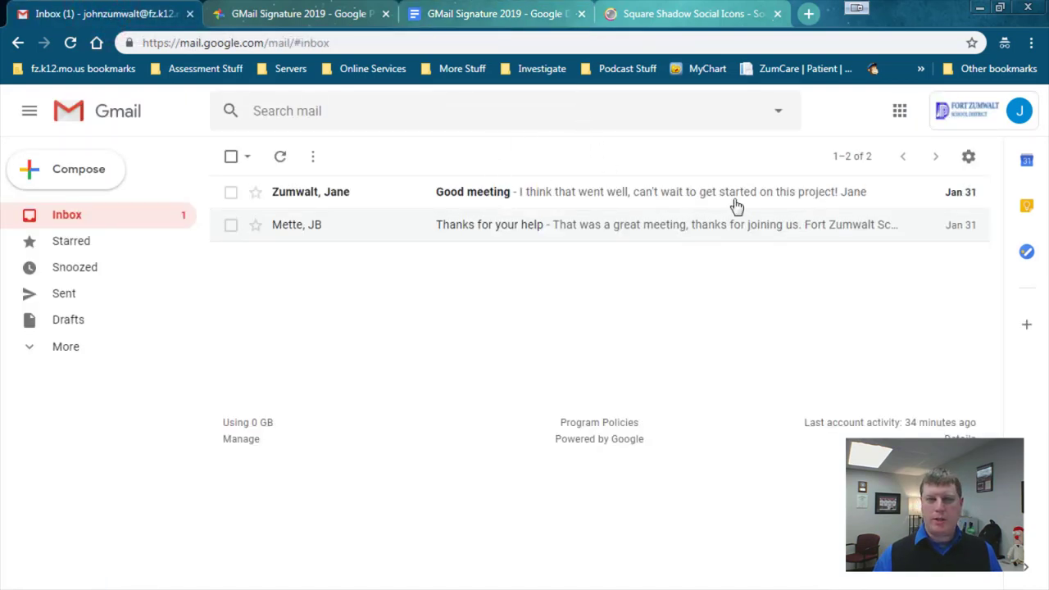
{"action": "left_click", "coordinate": [968, 159]}
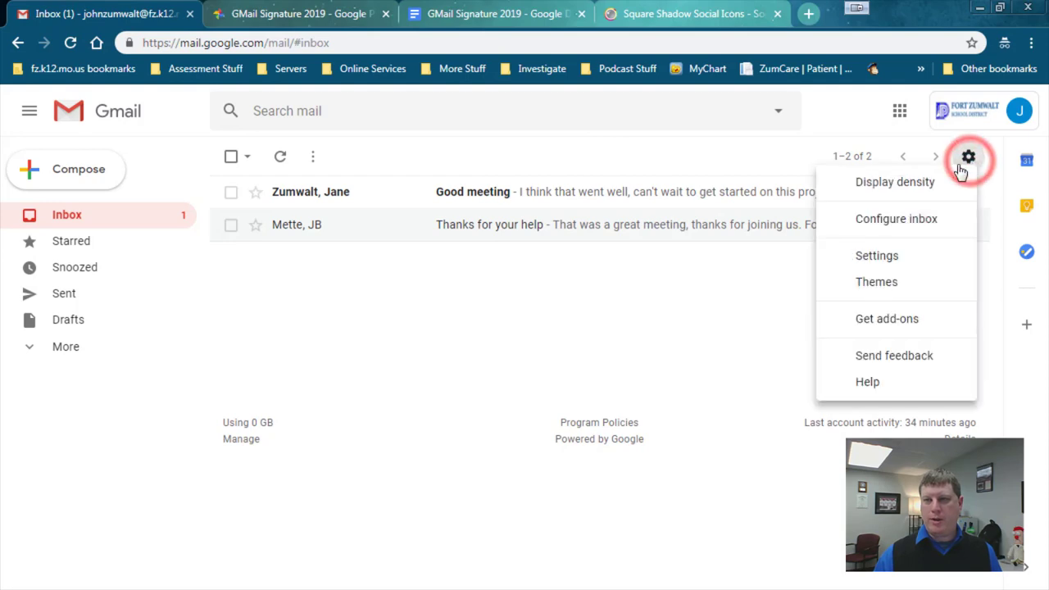
{"action": "left_click", "coordinate": [899, 261]}
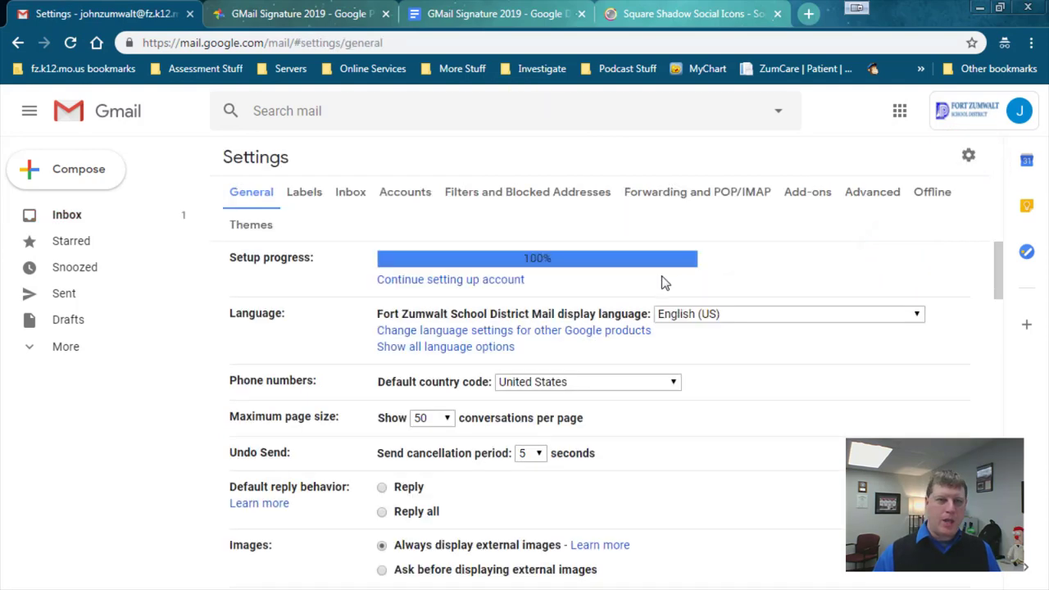
{"action": "scroll", "coordinate": [615, 385], "scroll_direction": "down", "scroll_amount": 15}
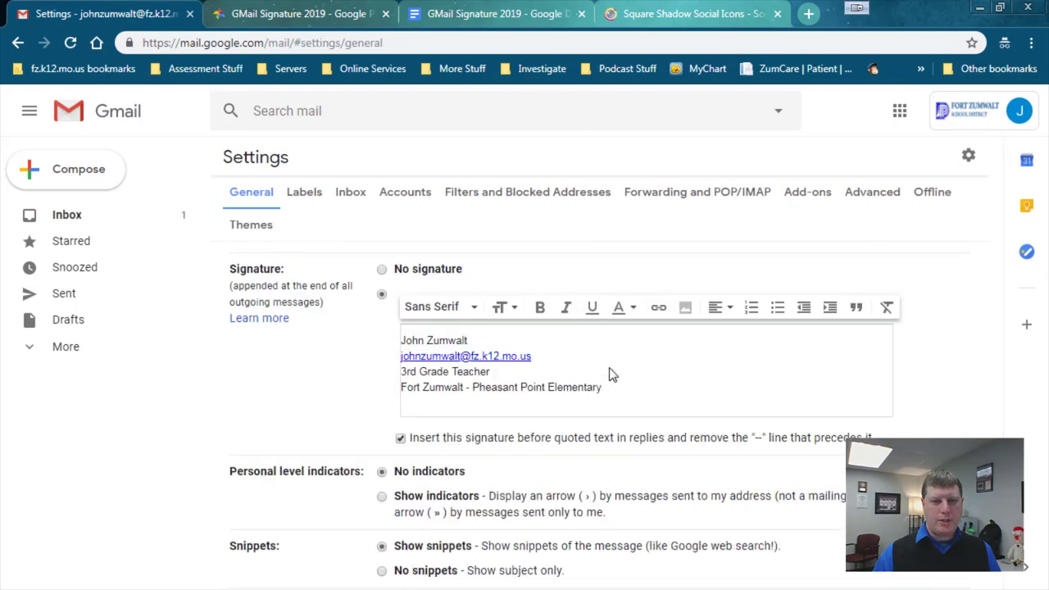
Replace the old plain-text signature in the Gmail signature box with the copied signature table
{"action": "scroll", "coordinate": [606, 370], "scroll_direction": "down", "scroll_amount": 1}
{"action": "scroll", "coordinate": [598, 362], "scroll_direction": "up", "scroll_amount": 1}
{"action": "left_click", "coordinate": [617, 389]}
{"action": "key", "text": "ctrl+a"}
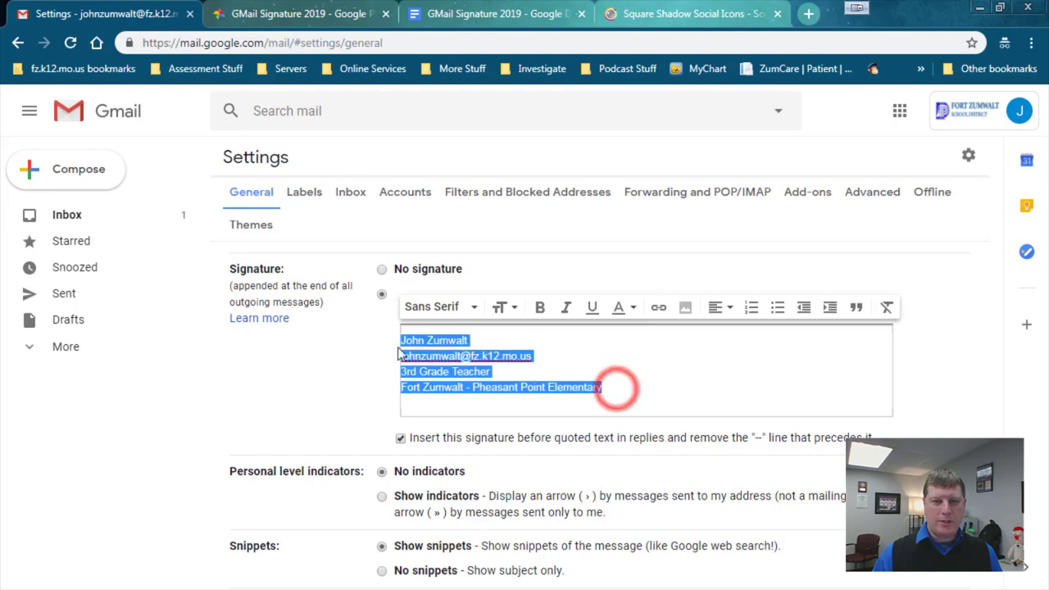
{"action": "key", "text": "Delete"}
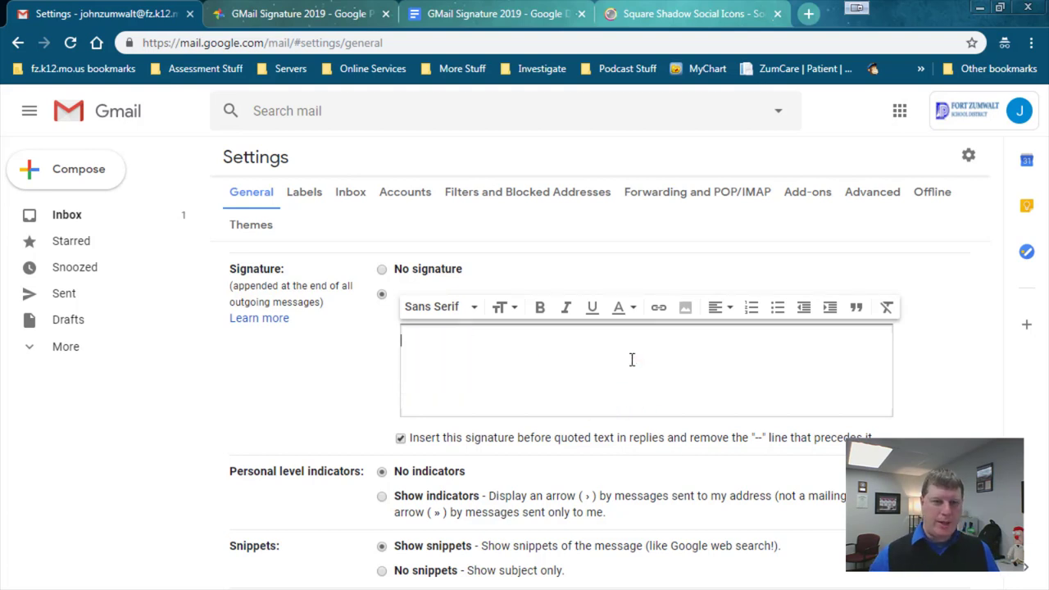
{"action": "key", "text": "ctrl+v"}
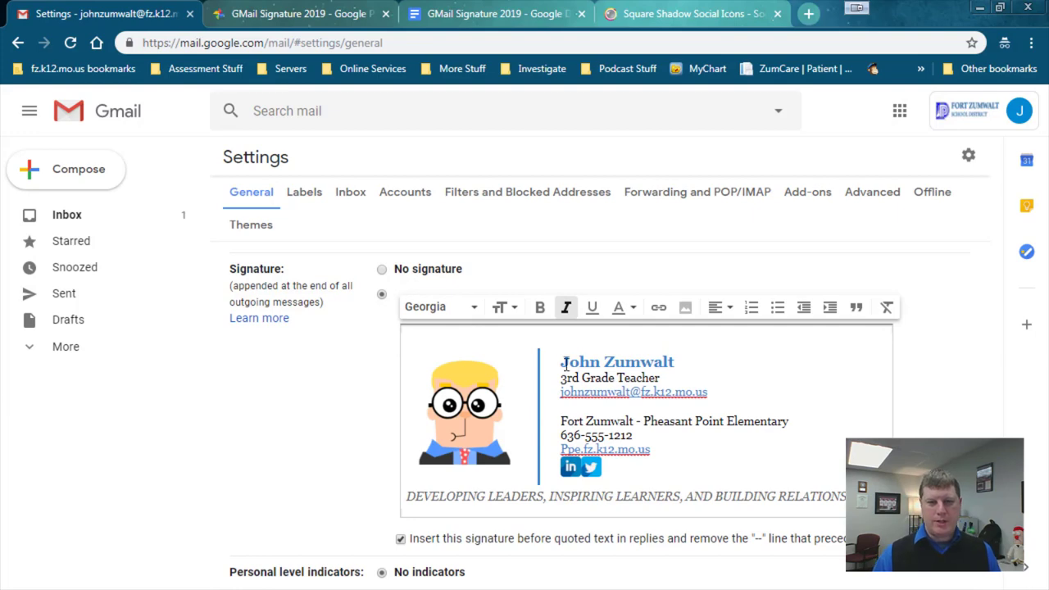
Save the changed Gmail settings and start a new message to check the signature in it
{"action": "scroll", "coordinate": [553, 385], "scroll_direction": "down", "scroll_amount": 2}
{"action": "scroll", "coordinate": [491, 426], "scroll_direction": "up", "scroll_amount": 2}
{"action": "scroll", "coordinate": [447, 465], "scroll_direction": "down", "scroll_amount": 6}
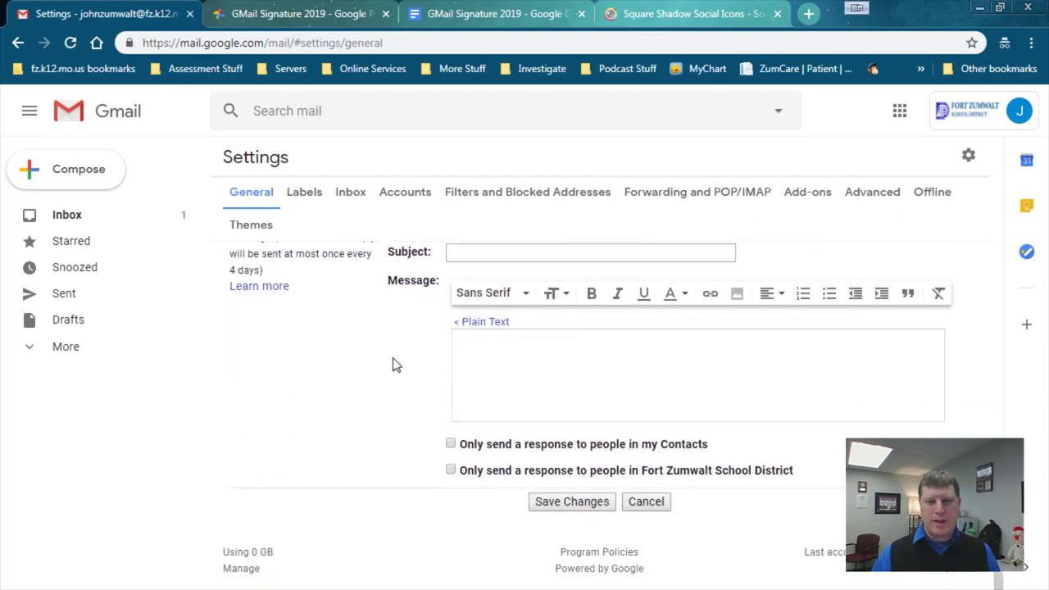
{"action": "left_click", "coordinate": [591, 504]}
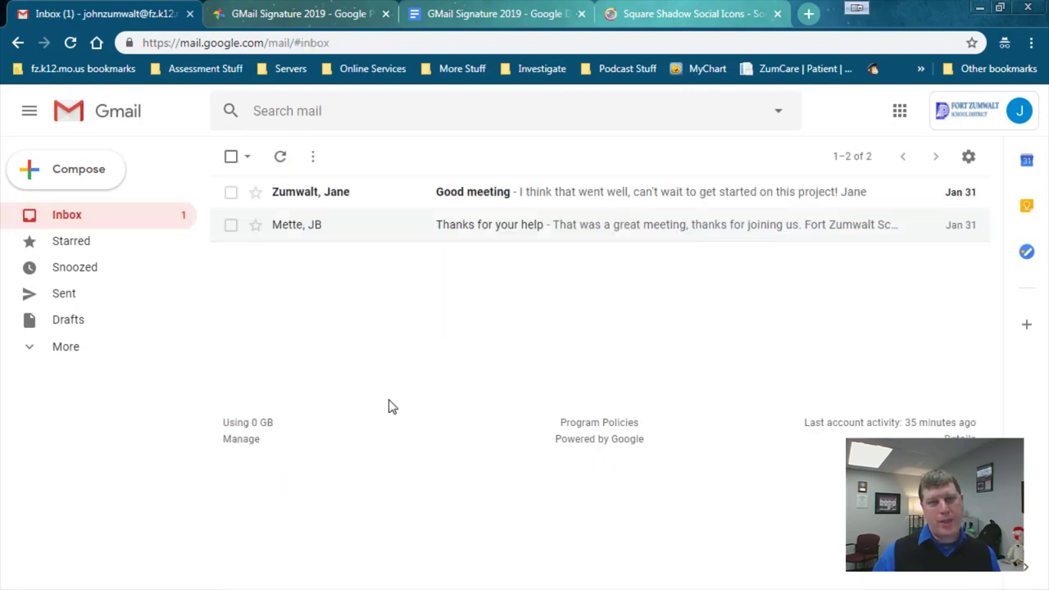
{"action": "left_click", "coordinate": [67, 176]}
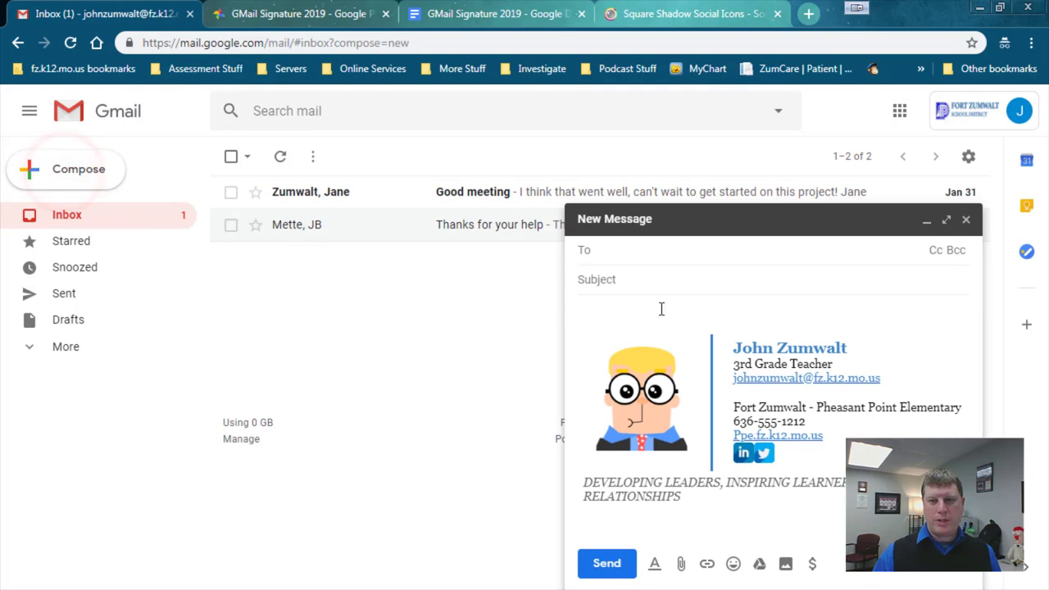